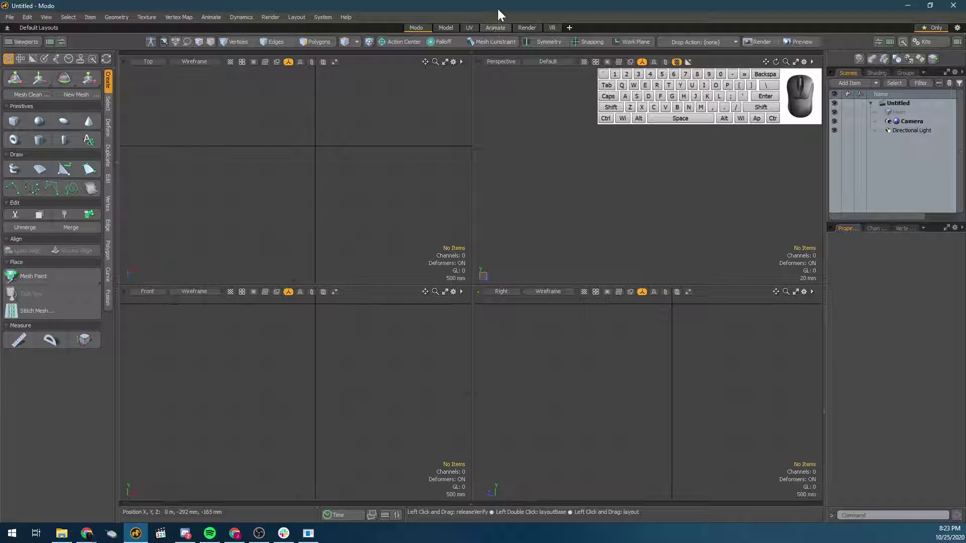
Step: Switch to the Animate layout and show the item list and properties beside the viewport
{"action": "left_click", "coordinate": [496, 27]}
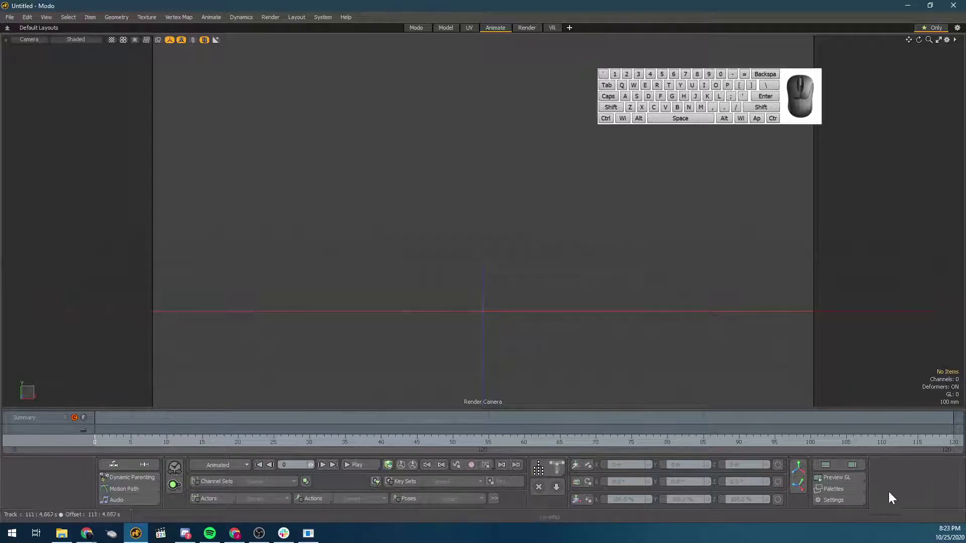
{"action": "left_click", "coordinate": [852, 467]}
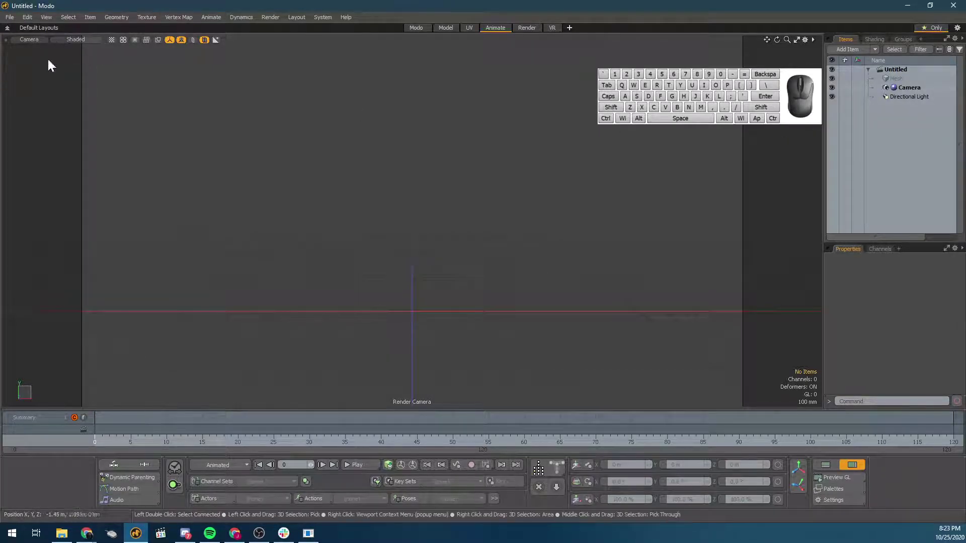
Step: Try the Perspective view in the viewport, then return it to the Camera view
{"action": "left_click", "coordinate": [32, 40]}
{"action": "left_click", "coordinate": [31, 40]}
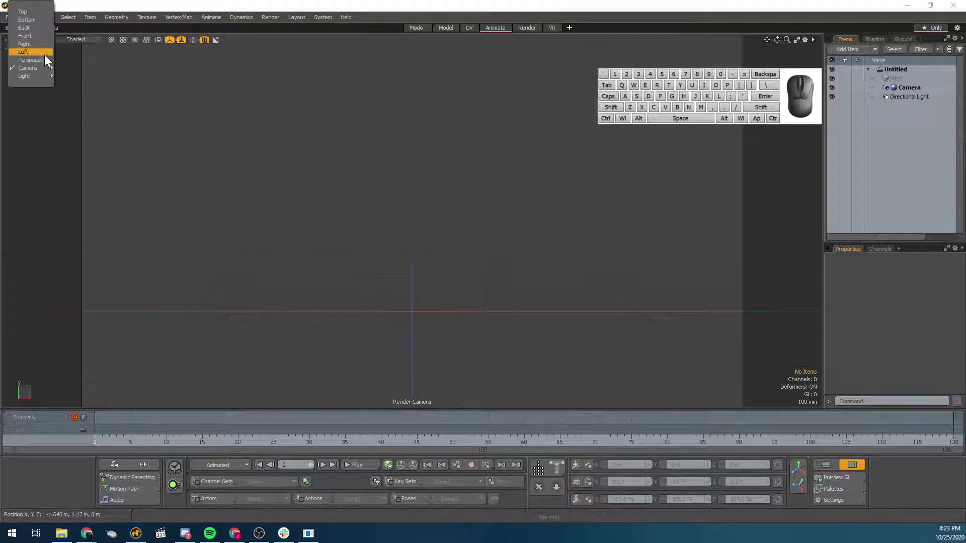
{"action": "left_click", "coordinate": [35, 60]}
{"action": "left_click_drag", "start_coordinate": [461, 198], "coordinate": [334, 261], "text": "alt"}
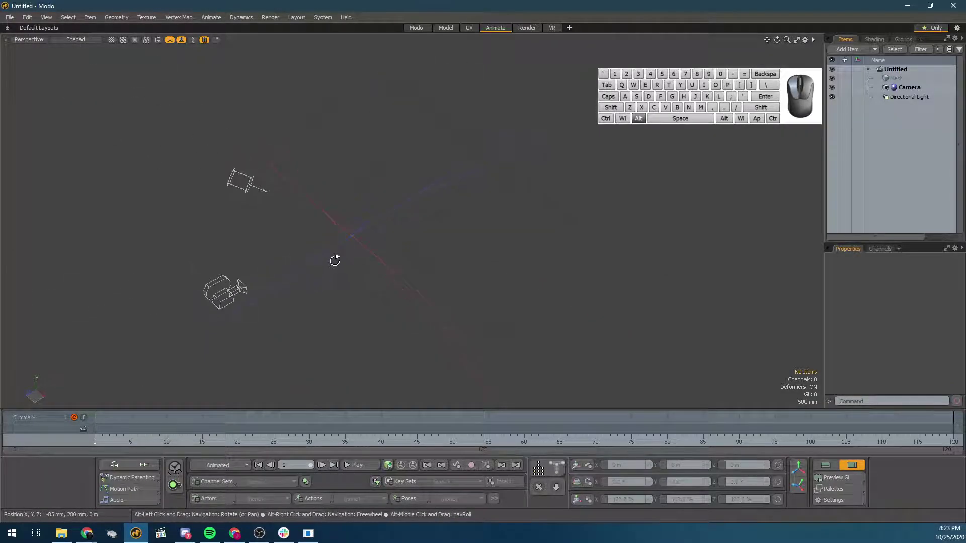
{"action": "left_click", "coordinate": [32, 40]}
{"action": "mouse_move", "coordinate": [29, 68]}
{"action": "left_click", "coordinate": [81, 76]}
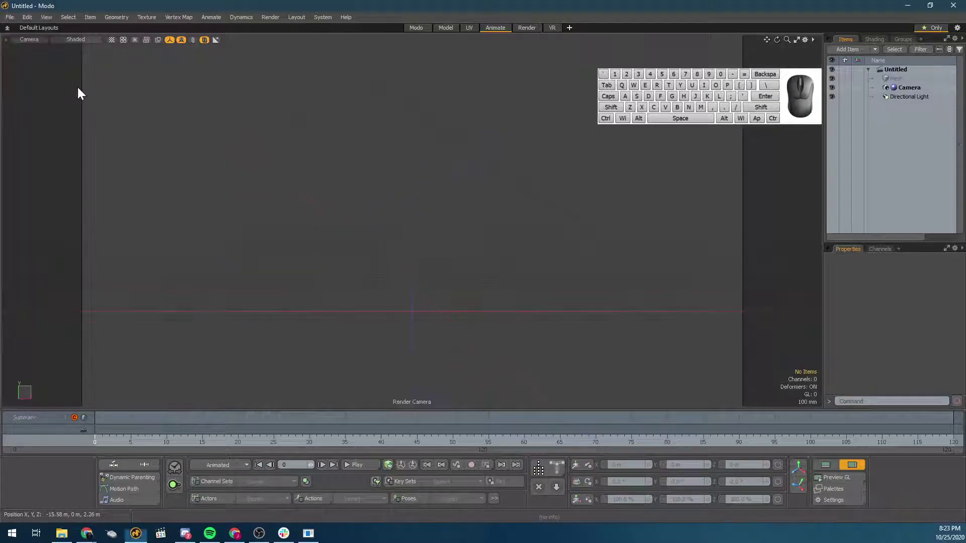
Step: Split the camera viewport horizontally and set the first pane to the Perspective view
{"action": "left_click_drag", "start_coordinate": [811, 120], "coordinate": [919, 396]}
{"action": "left_click", "coordinate": [813, 40]}
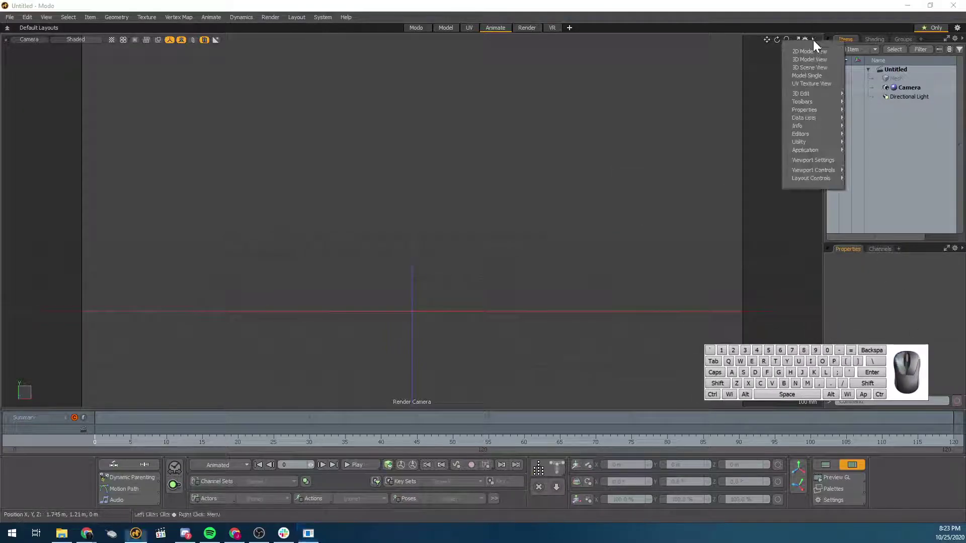
{"action": "mouse_move", "coordinate": [810, 173]}
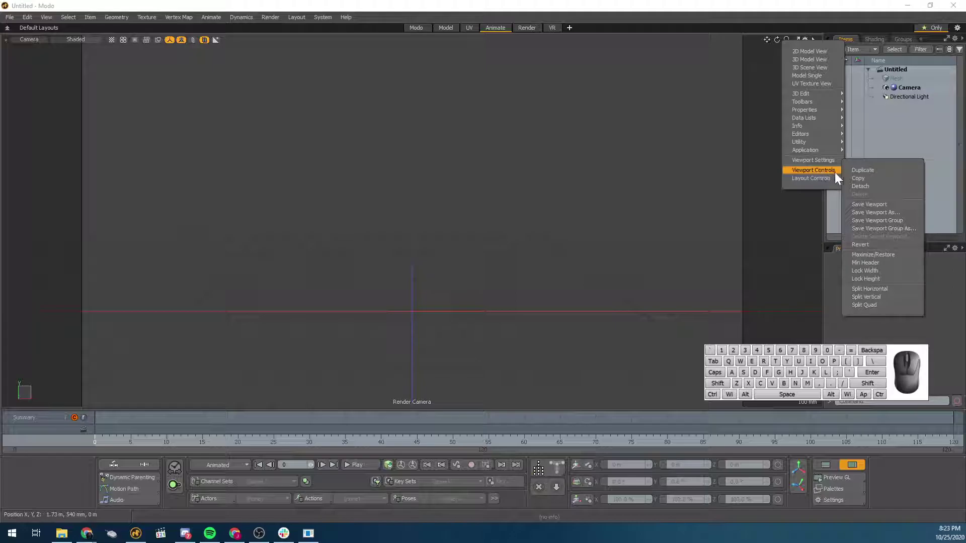
{"action": "left_click", "coordinate": [877, 289]}
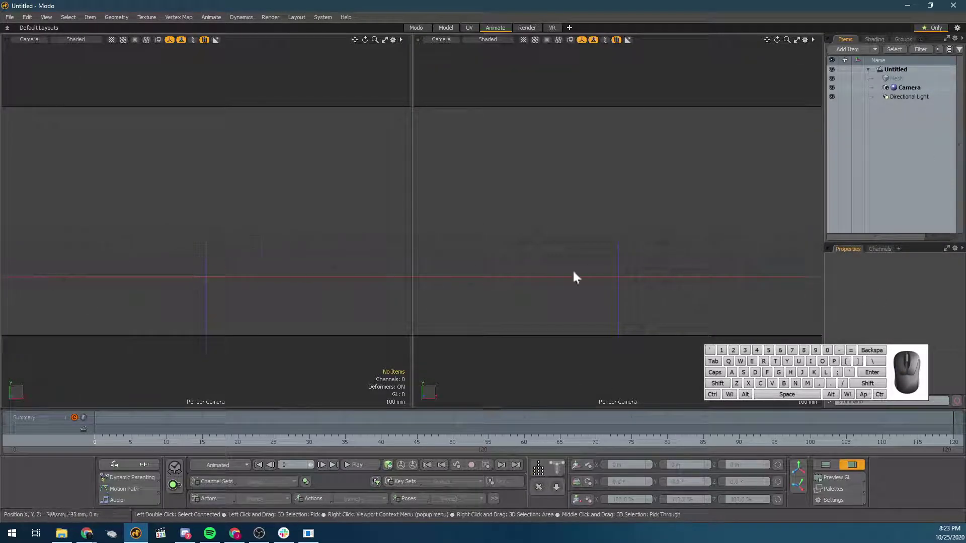
{"action": "left_click", "coordinate": [36, 41]}
{"action": "left_click", "coordinate": [36, 60]}
{"action": "left_click_drag", "start_coordinate": [252, 199], "coordinate": [273, 208], "text": "alt"}
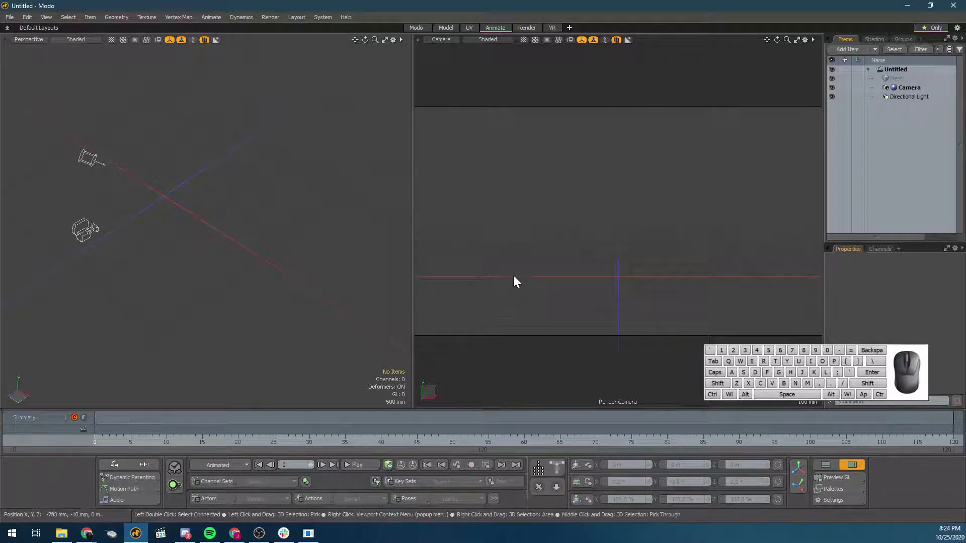
Step: Select the scene camera in the Perspective pane
{"action": "left_click", "coordinate": [84, 242]}
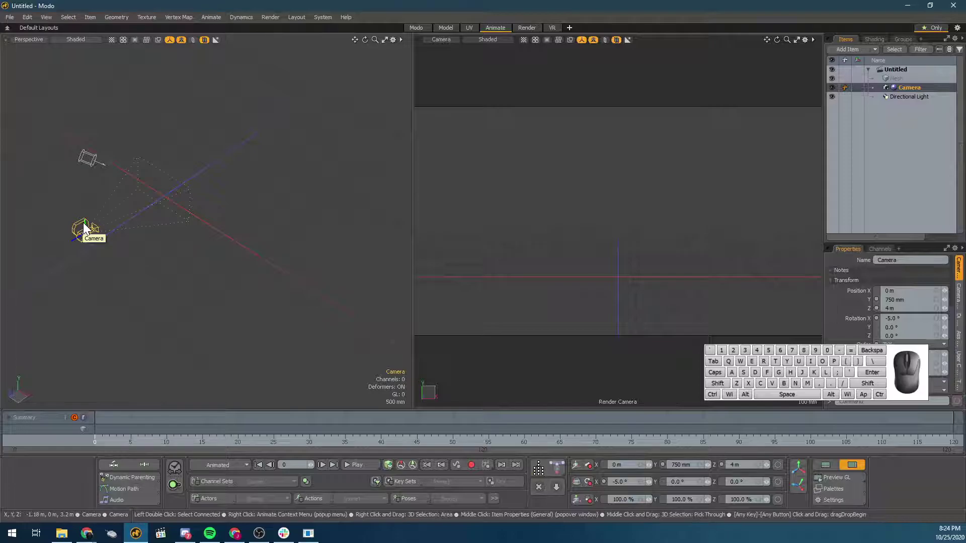
{"action": "key", "text": "alt"}
{"action": "left_click_drag", "start_coordinate": [118, 257], "coordinate": [214, 259], "text": "alt"}
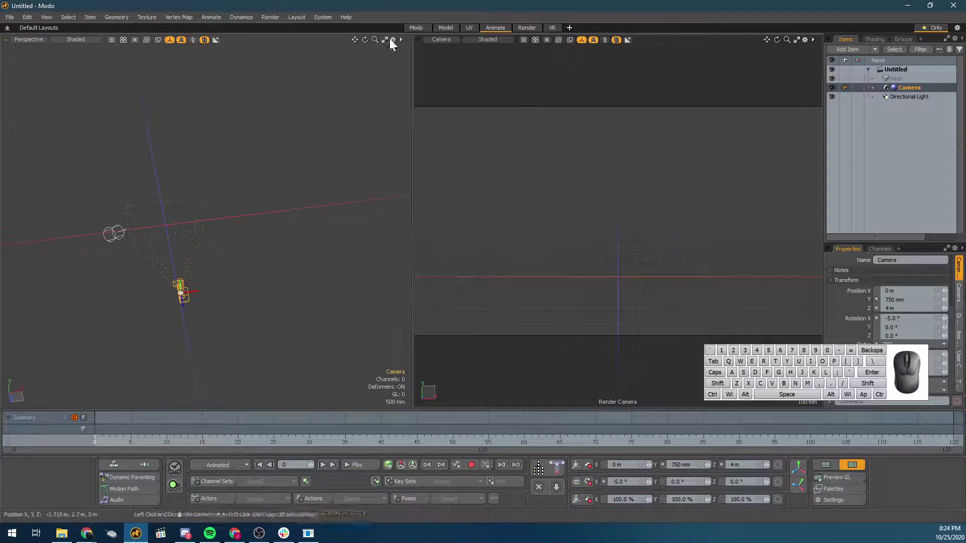
Step: Narrow the Perspective pane and delete that viewport so only the camera view is left
{"action": "left_click_drag", "start_coordinate": [414, 144], "coordinate": [265, 145]}
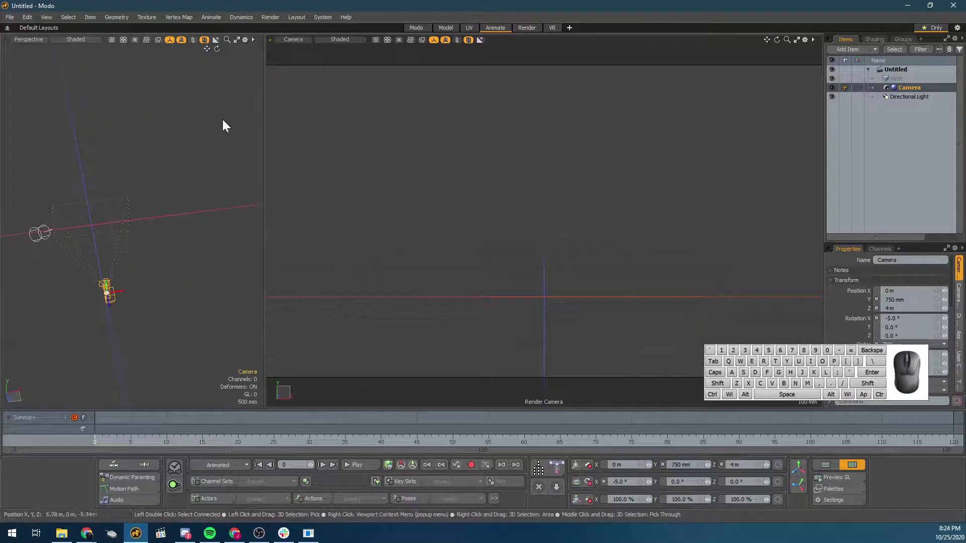
{"action": "left_click", "coordinate": [253, 40]}
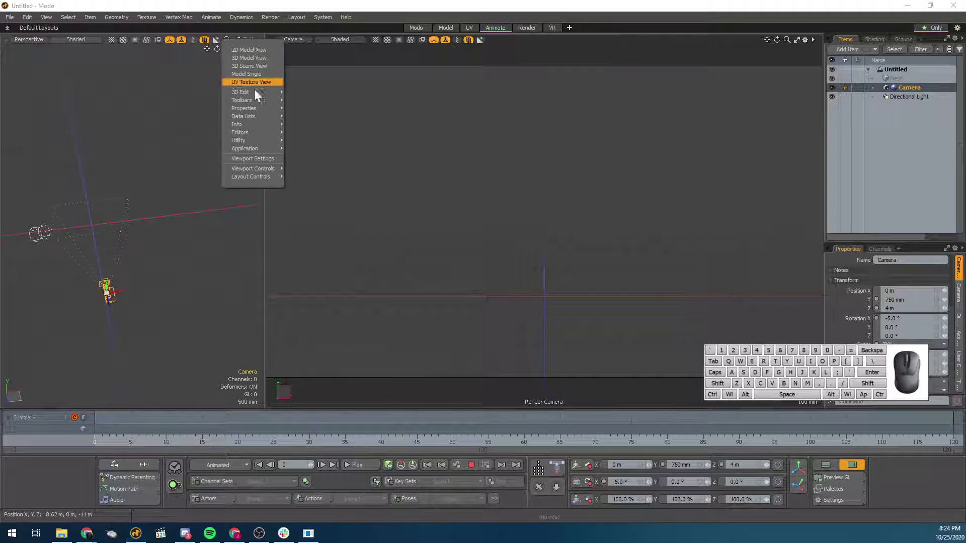
{"action": "mouse_move", "coordinate": [259, 169]}
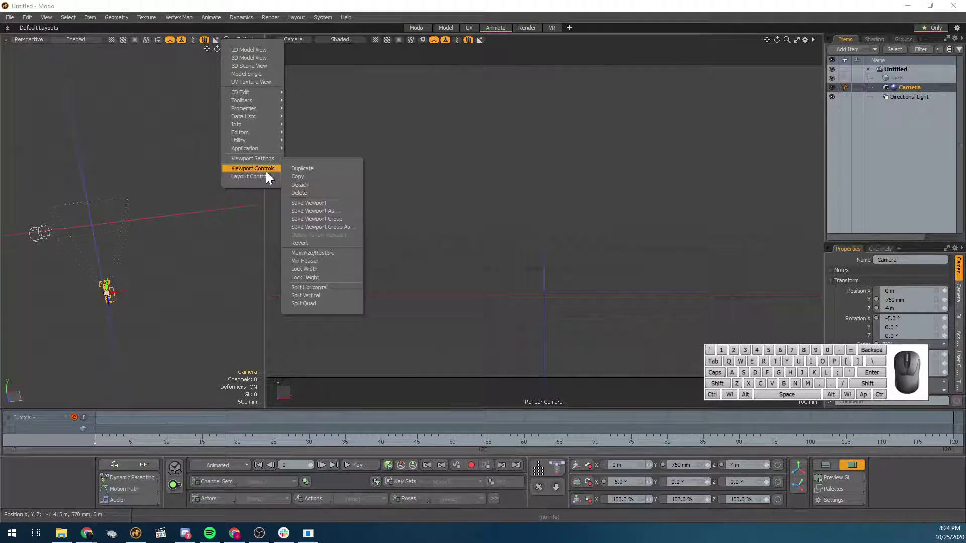
{"action": "left_click", "coordinate": [301, 193]}
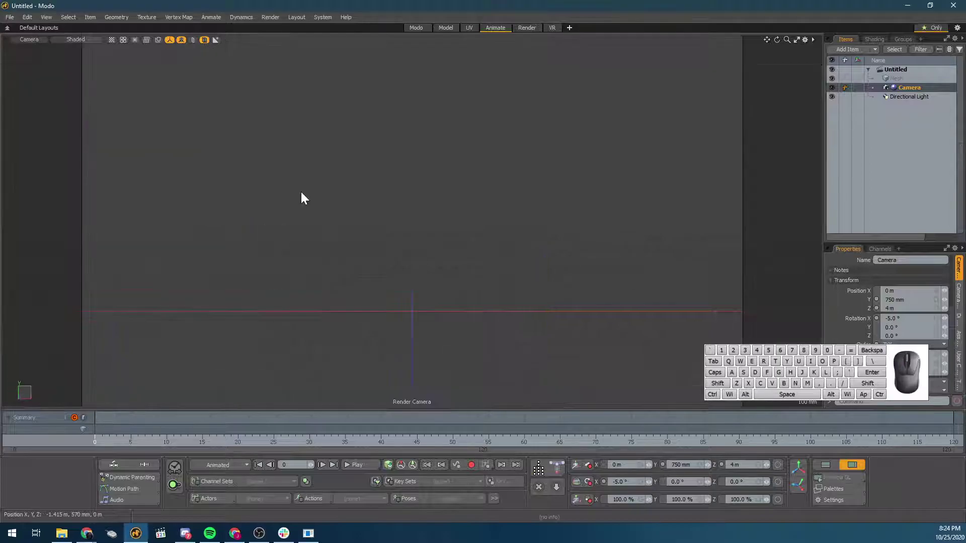
Step: Split the camera viewport horizontally again, with a narrow Perspective pane beside a wide Camera pane
{"action": "left_click", "coordinate": [800, 38]}
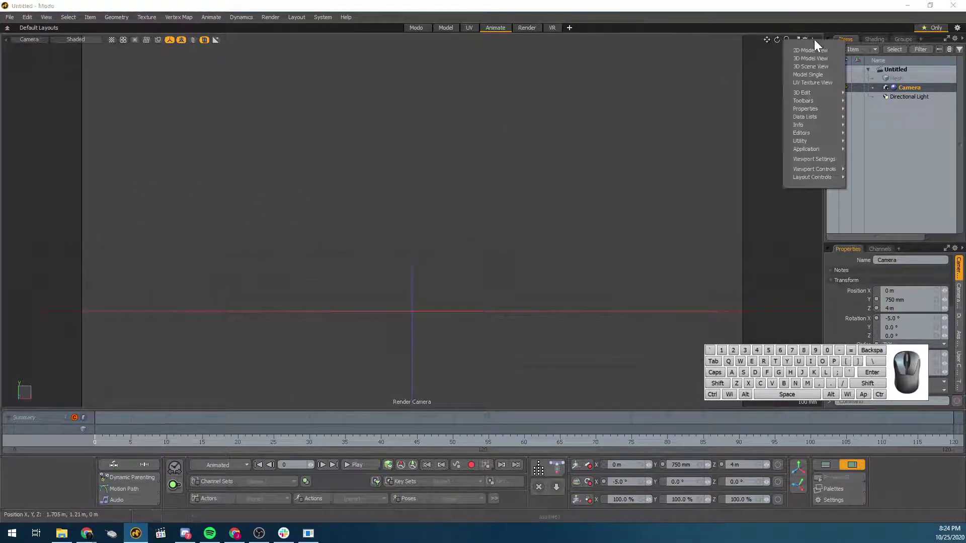
{"action": "mouse_move", "coordinate": [820, 168]}
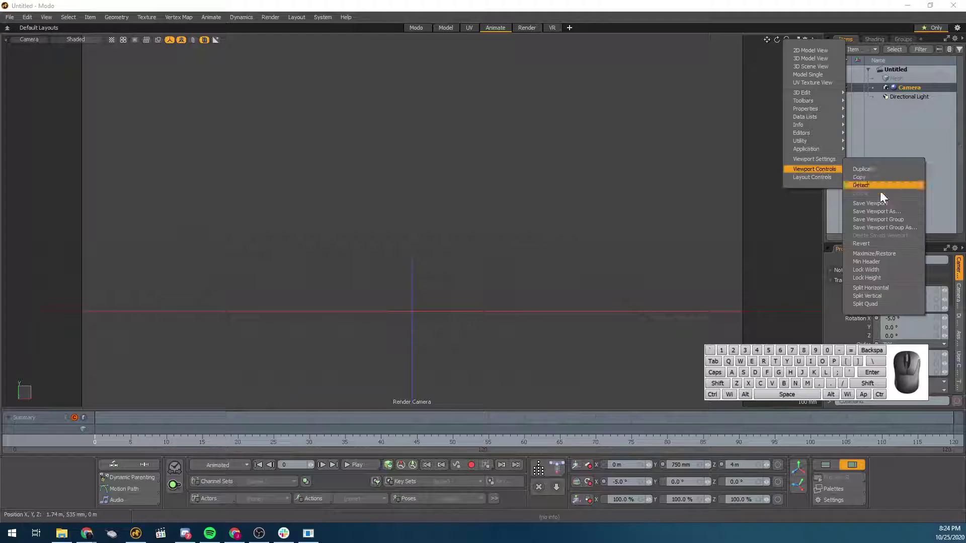
{"action": "left_click", "coordinate": [880, 291]}
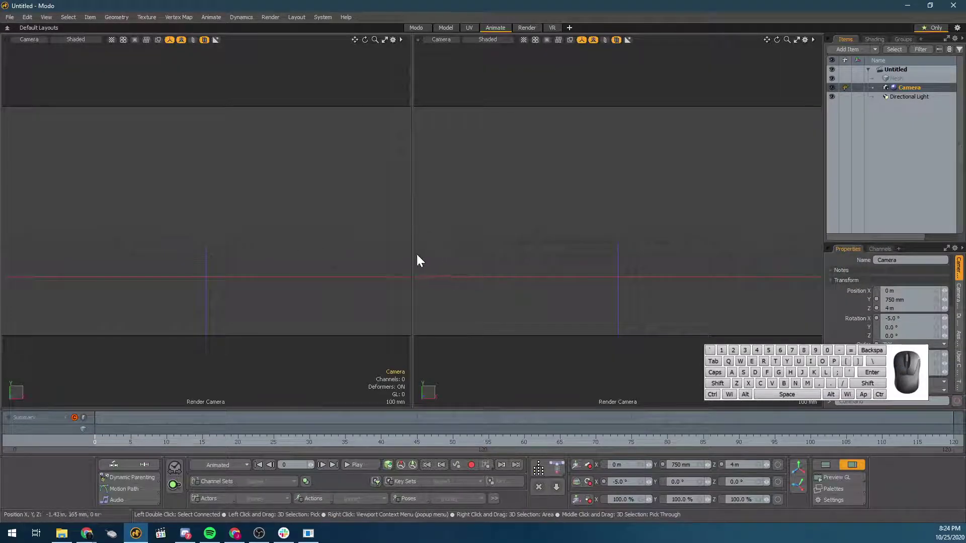
{"action": "left_click_drag", "start_coordinate": [411, 252], "coordinate": [187, 245]}
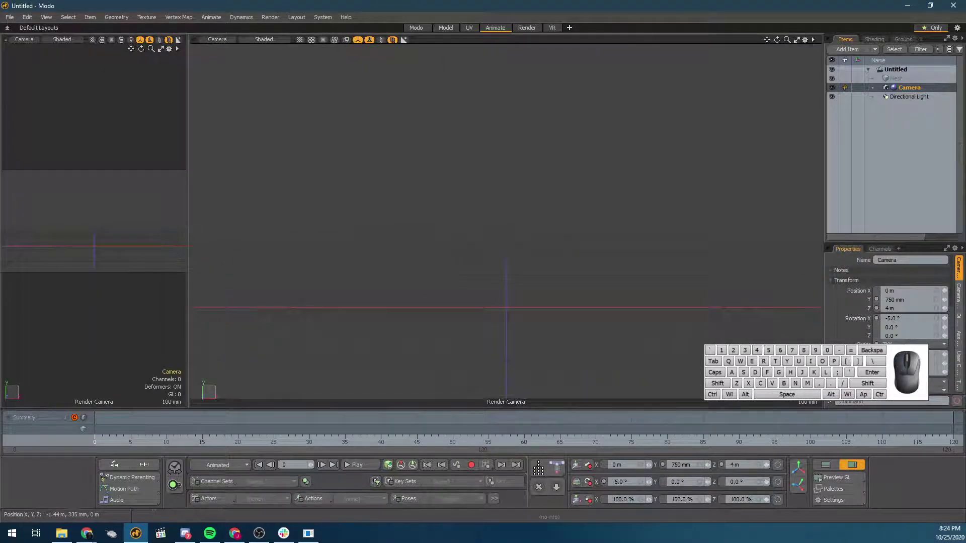
{"action": "left_click", "coordinate": [26, 40]}
{"action": "left_click", "coordinate": [38, 62]}
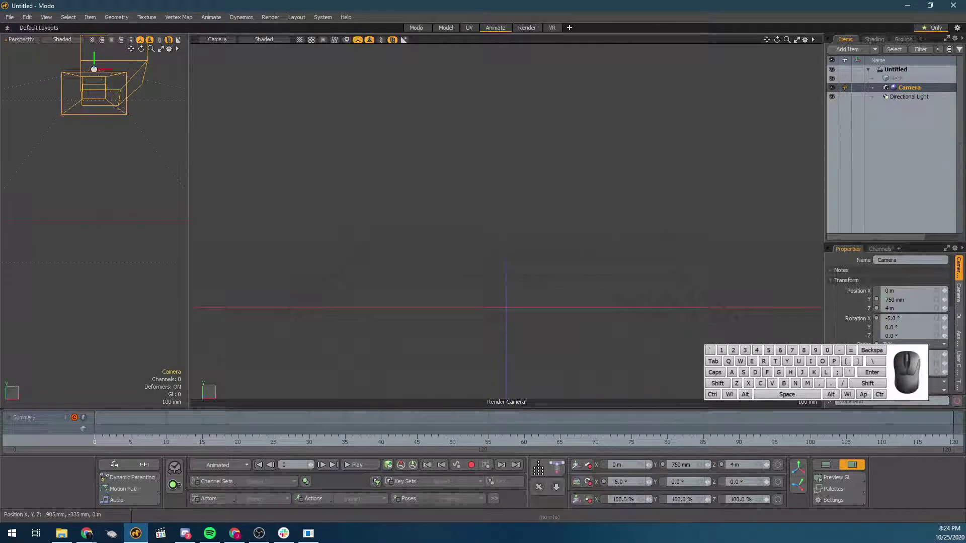
{"action": "left_click_drag", "start_coordinate": [921, 403], "coordinate": [817, 100]}
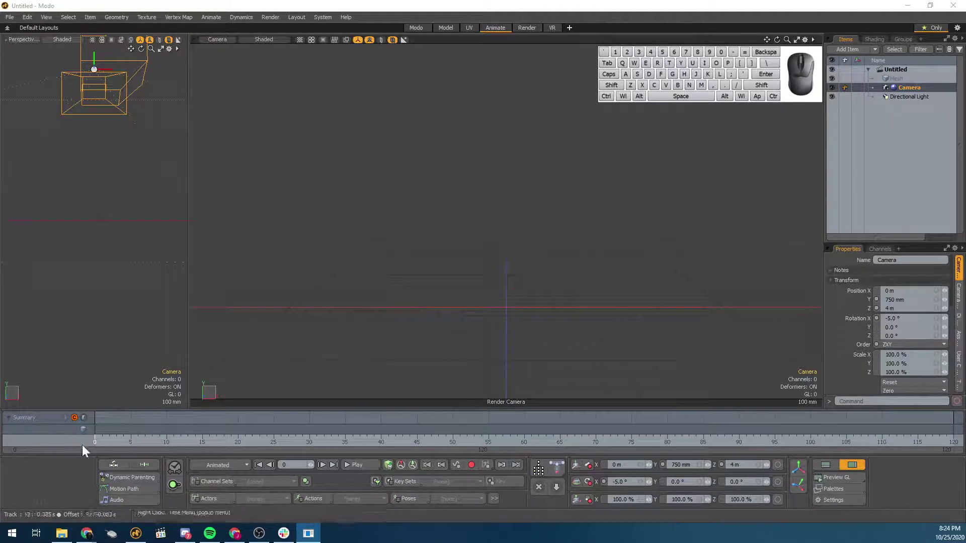
Step: Scrub the timeline from its start to frame 120
{"action": "left_click", "coordinate": [98, 442]}
{"action": "left_click_drag", "start_coordinate": [98, 442], "coordinate": [950, 442]}
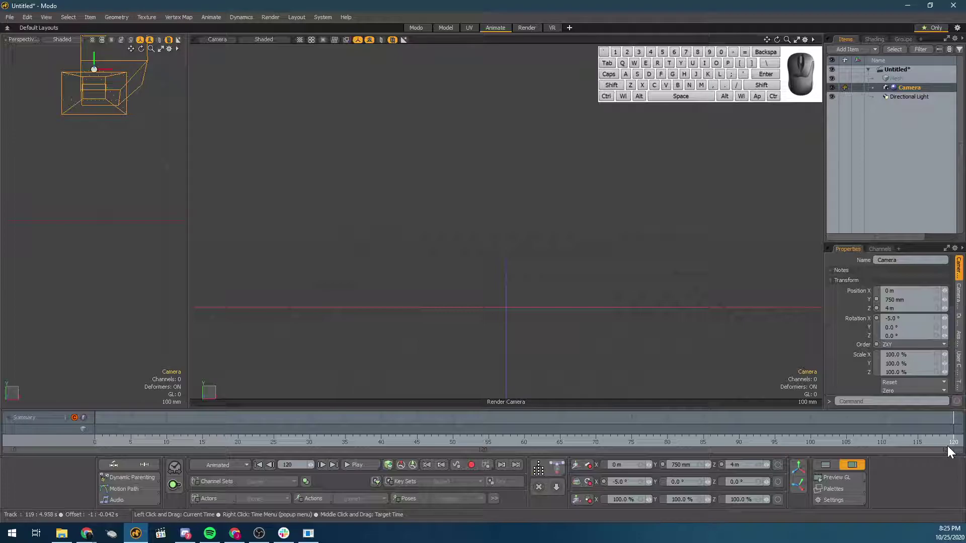
Step: Examine the animation settings for scene start and end, end behavior, time format and frame rate, keeping Repeat, Frames and Film (24.0)
{"action": "left_click", "coordinate": [841, 499]}
{"action": "left_click", "coordinate": [735, 383]}
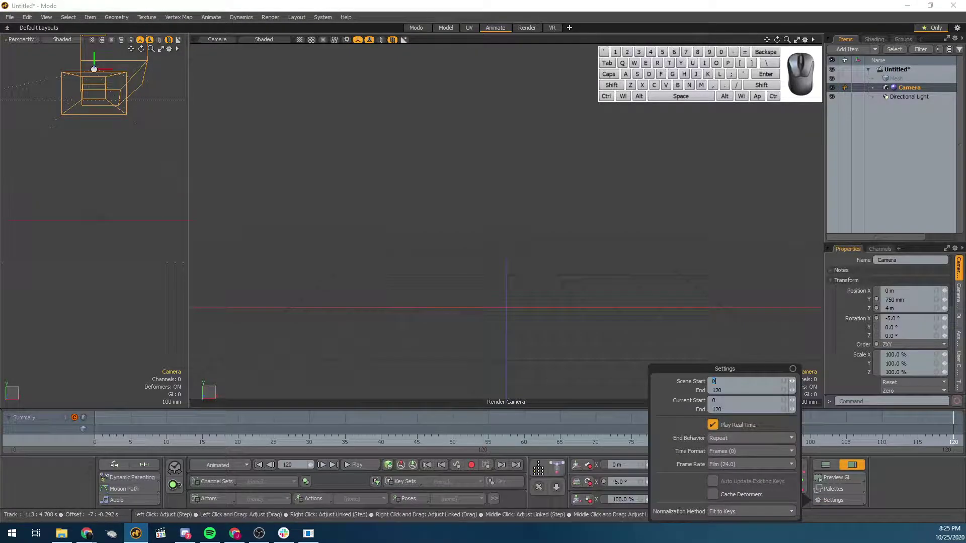
{"action": "left_click", "coordinate": [730, 390]}
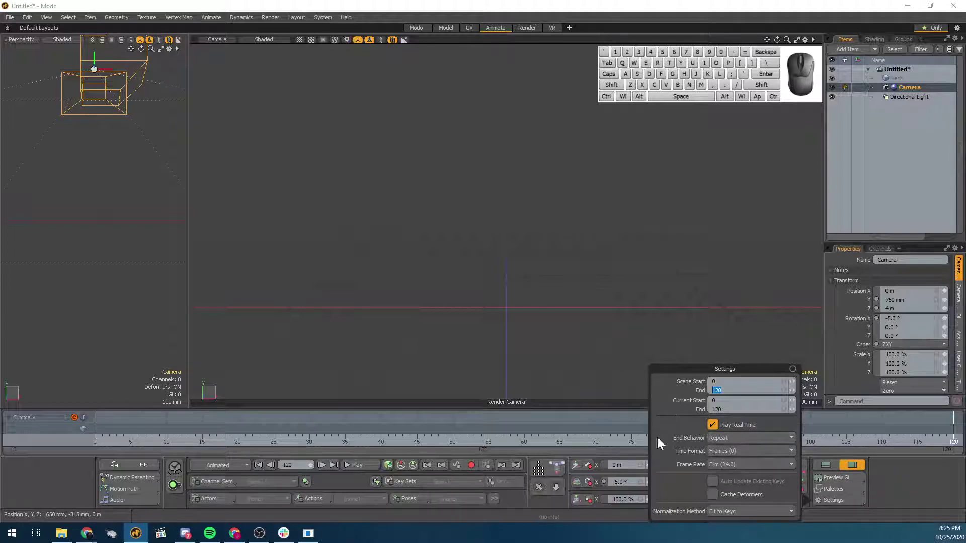
{"action": "left_click", "coordinate": [753, 438]}
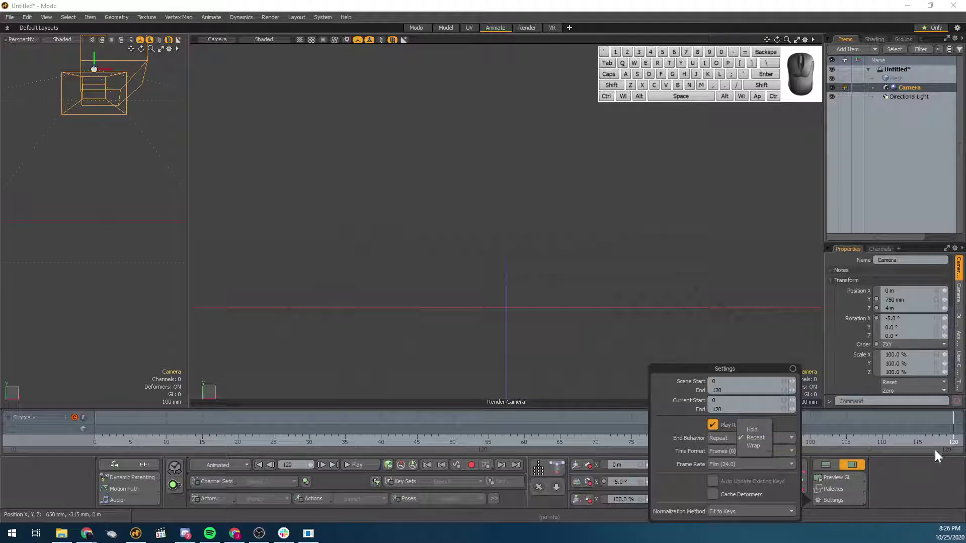
{"action": "left_click", "coordinate": [758, 438]}
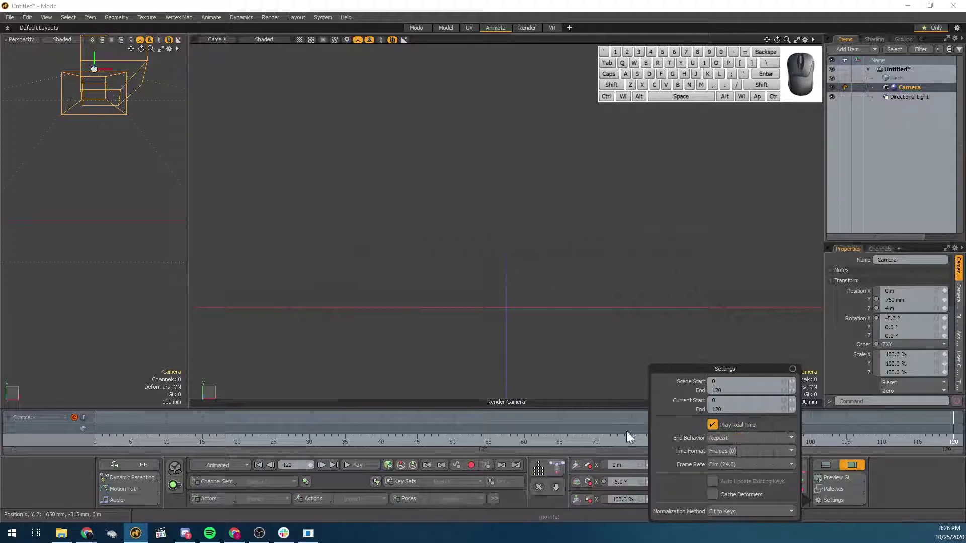
{"action": "left_click", "coordinate": [727, 450]}
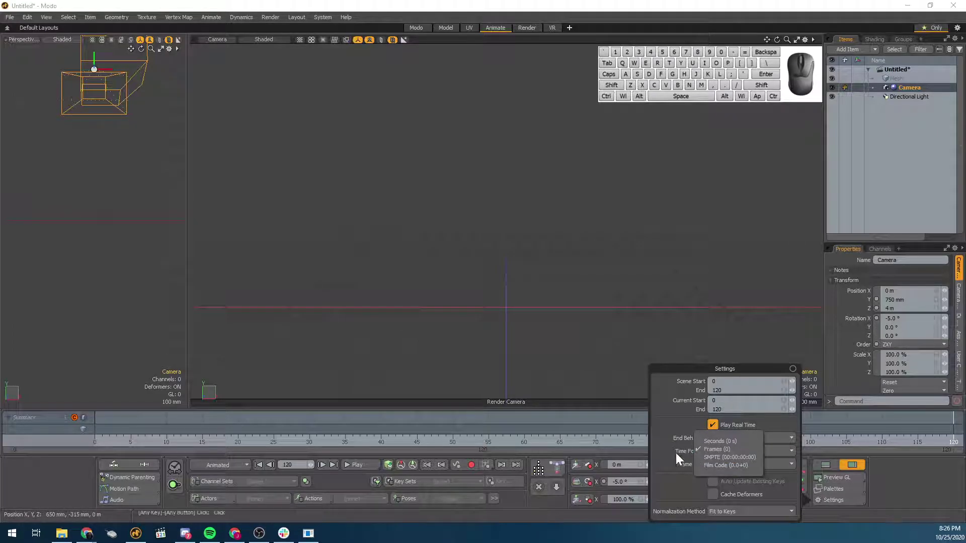
{"action": "left_click", "coordinate": [702, 448]}
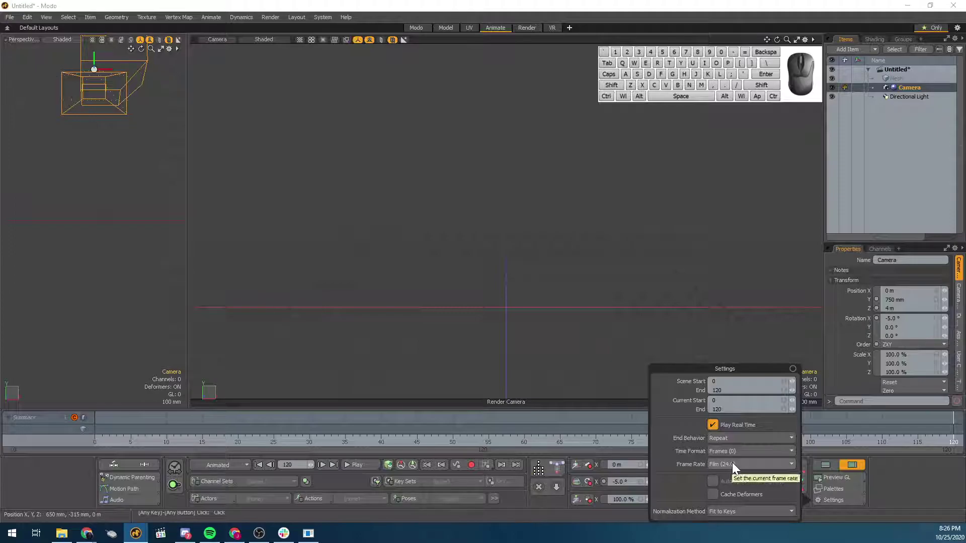
{"action": "left_click", "coordinate": [753, 465]}
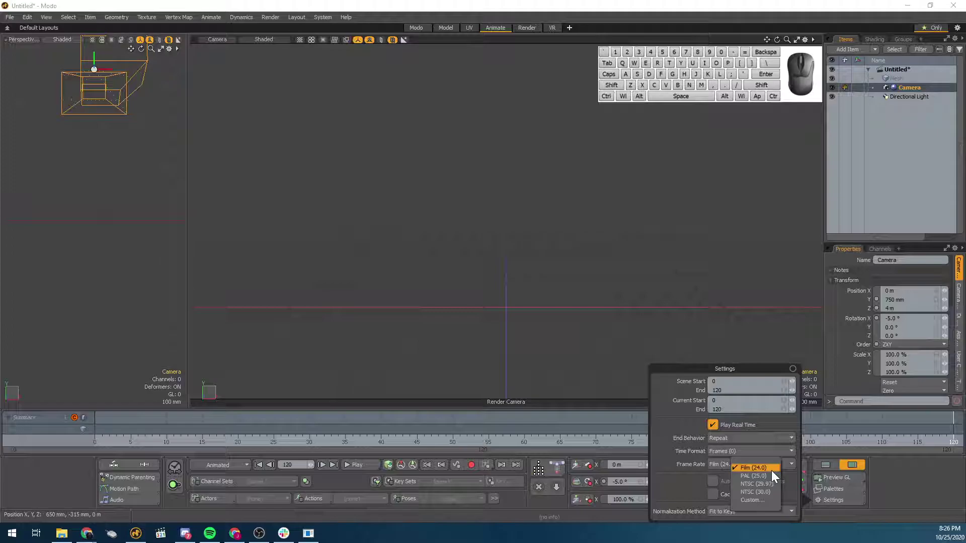
{"action": "left_click", "coordinate": [758, 484]}
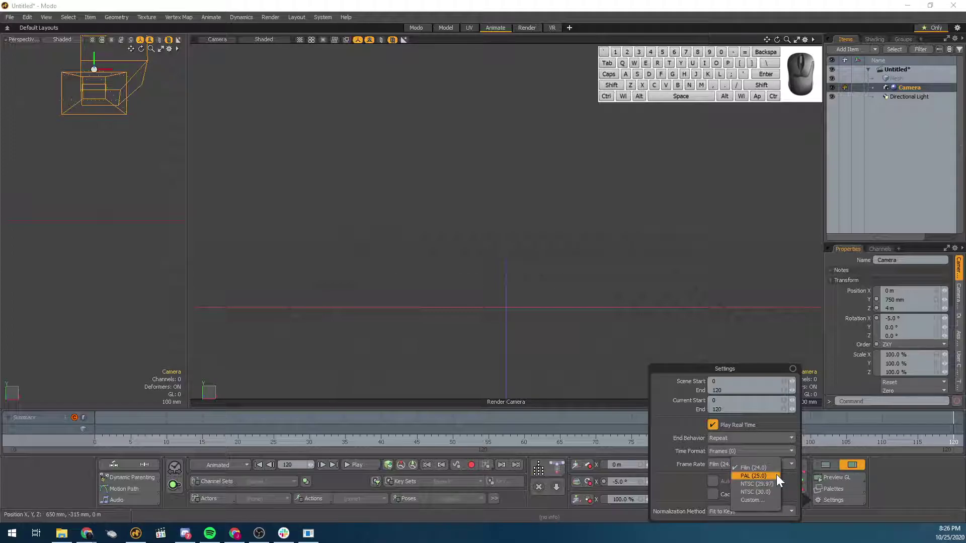
{"action": "left_click", "coordinate": [775, 490]}
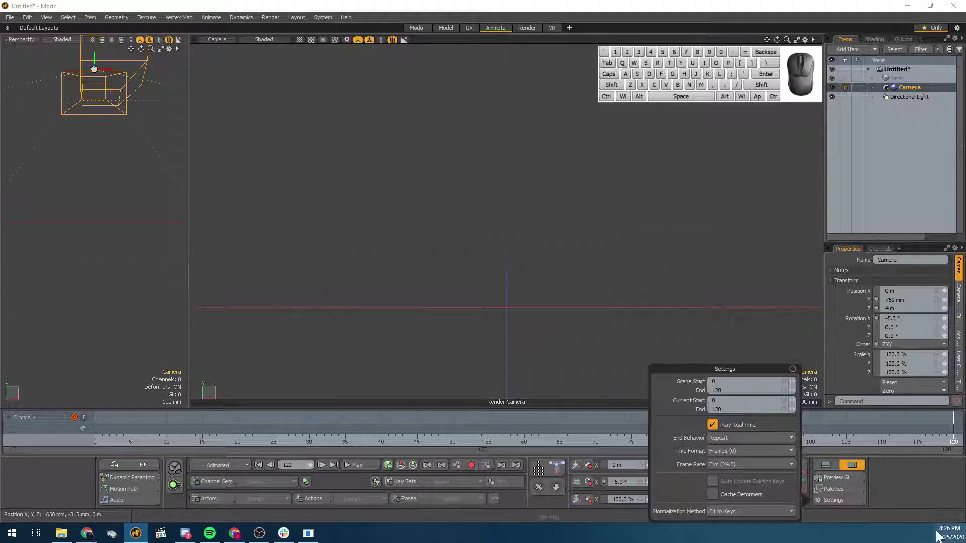
Step: Scrub back and forth through the timeline and return to frame 0
{"action": "left_click_drag", "start_coordinate": [141, 441], "coordinate": [553, 440]}
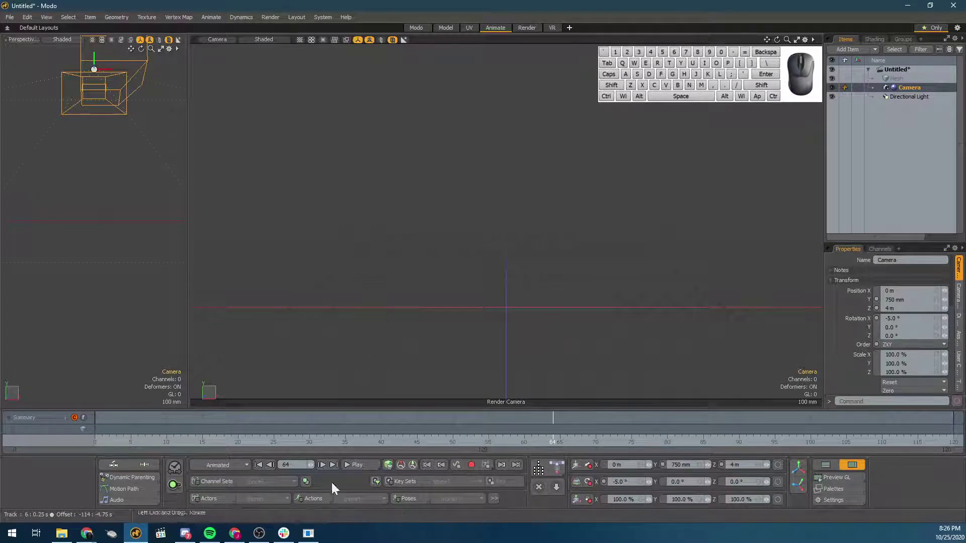
{"action": "left_click", "coordinate": [146, 440]}
{"action": "left_click_drag", "start_coordinate": [510, 441], "coordinate": [653, 441]}
{"action": "left_click_drag", "start_coordinate": [202, 441], "coordinate": [102, 441]}
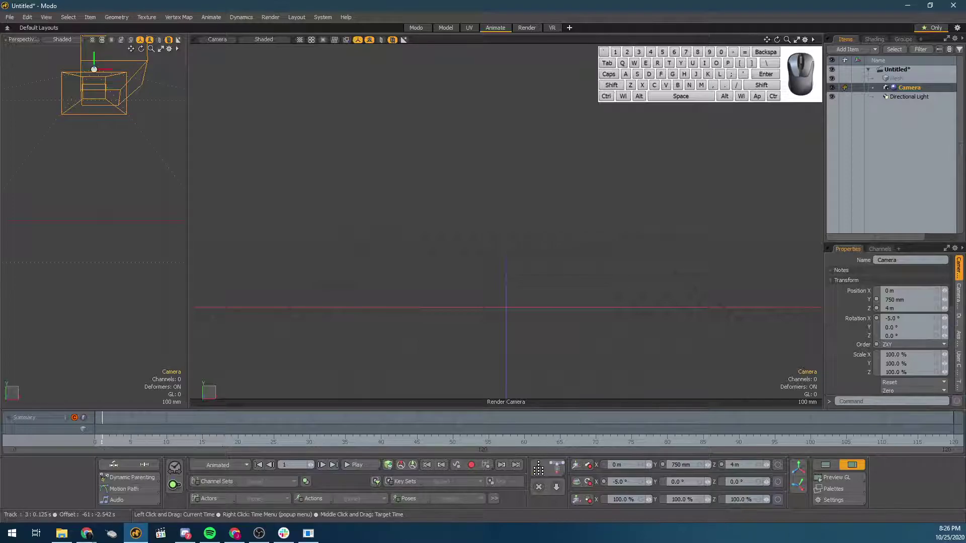
{"action": "left_click_drag", "start_coordinate": [196, 442], "coordinate": [266, 442]}
{"action": "left_click_drag", "start_coordinate": [359, 442], "coordinate": [510, 442]}
{"action": "left_click_drag", "start_coordinate": [574, 441], "coordinate": [833, 442]}
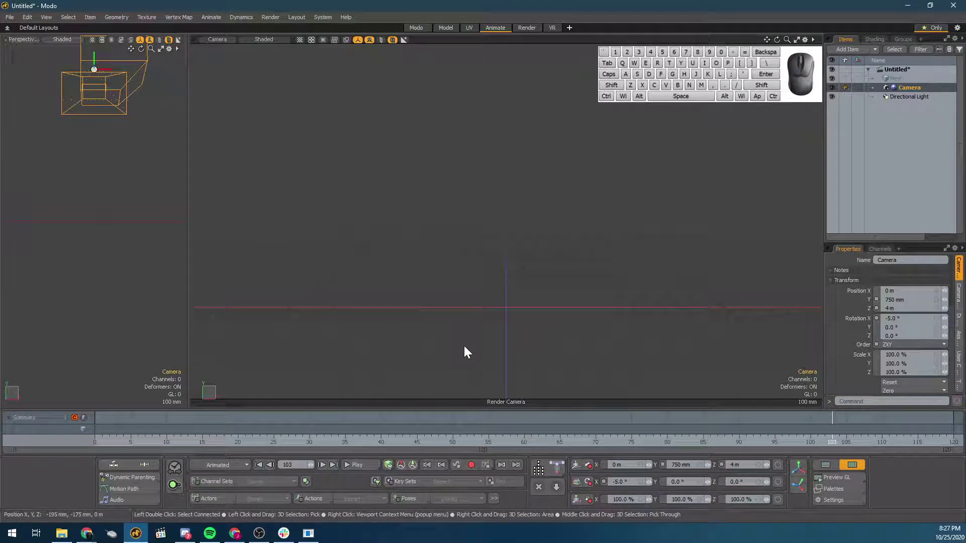
{"action": "left_click_drag", "start_coordinate": [225, 443], "coordinate": [75, 438]}
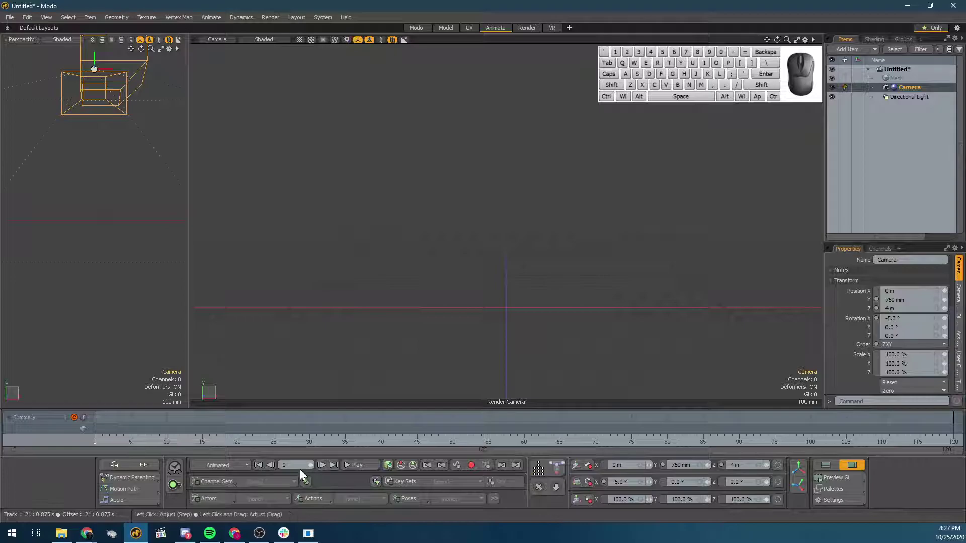
Step: Try out the playback controls: play and stop, step backward and forward, jump to start and end, and return to frame 0
{"action": "left_click", "coordinate": [360, 469]}
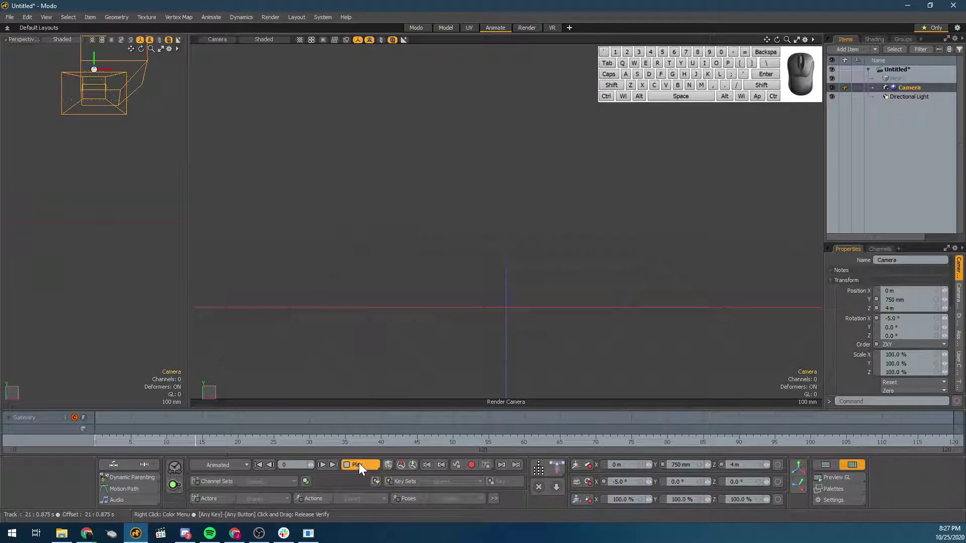
{"action": "left_click", "coordinate": [360, 465]}
{"action": "left_click", "coordinate": [270, 465]}
{"action": "left_click", "coordinate": [270, 465]}
{"action": "left_click", "coordinate": [258, 464]}
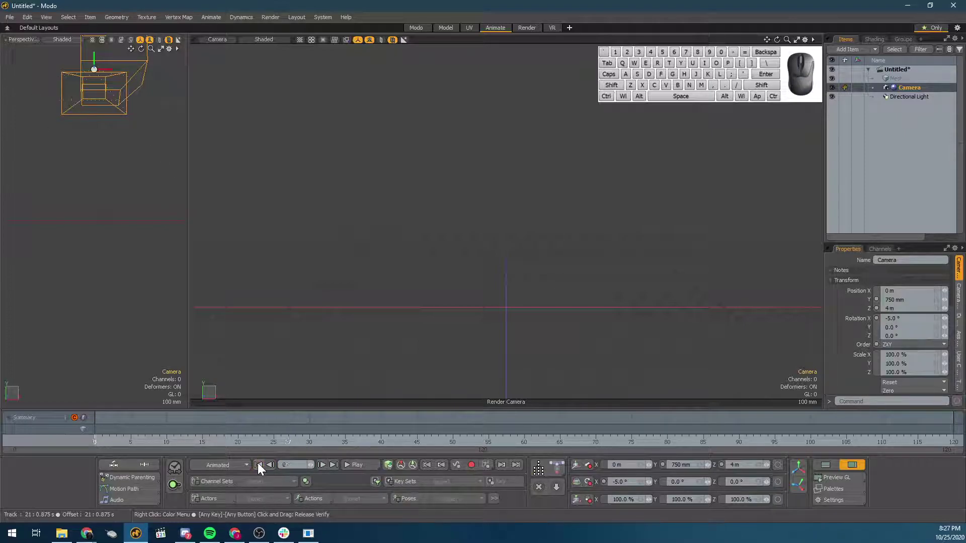
{"action": "left_click", "coordinate": [322, 464]}
{"action": "left_click", "coordinate": [322, 464]}
{"action": "left_click", "coordinate": [334, 465]}
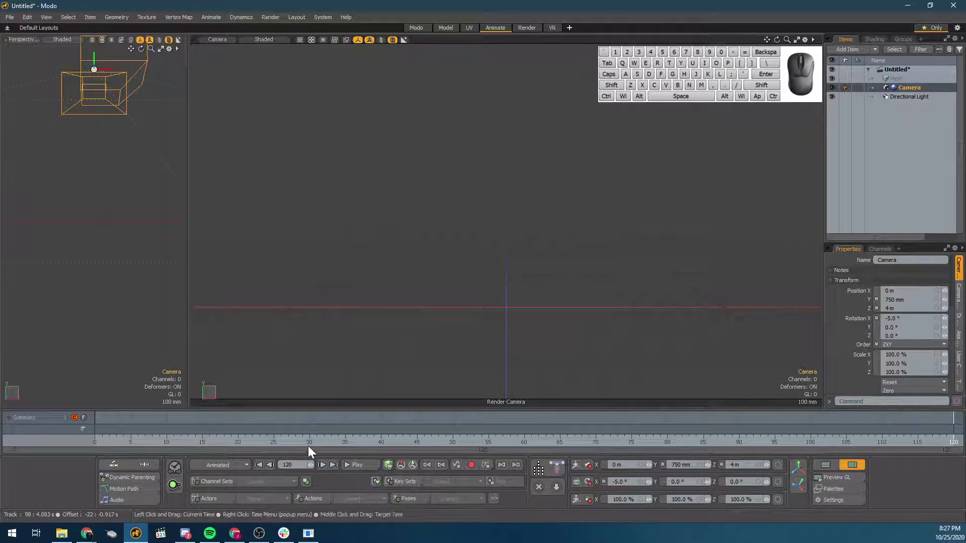
{"action": "left_click", "coordinate": [96, 442]}
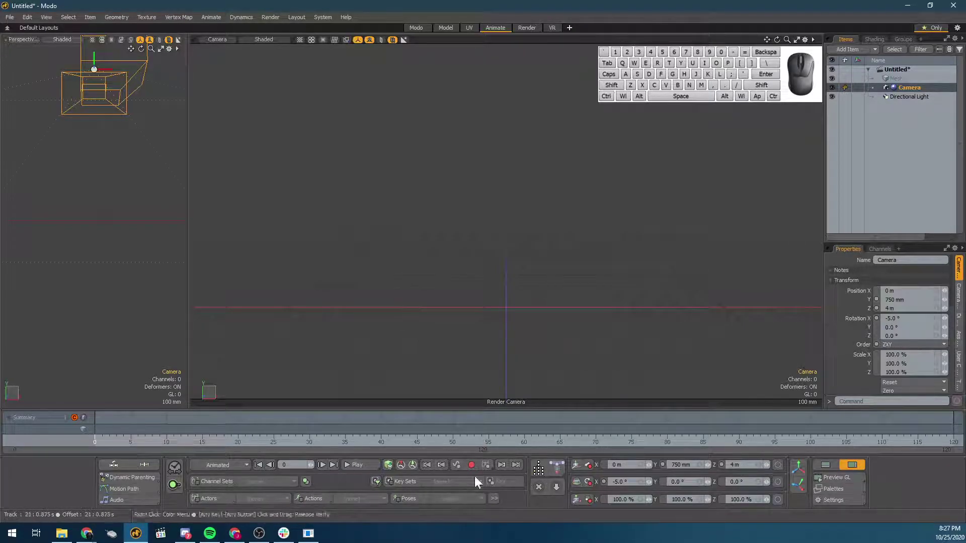
Step: Try the camera's position, rotation and scale transform tools in turn, and leave the active tool
{"action": "left_click", "coordinate": [577, 464]}
{"action": "left_click", "coordinate": [577, 482]}
{"action": "left_click", "coordinate": [576, 499]}
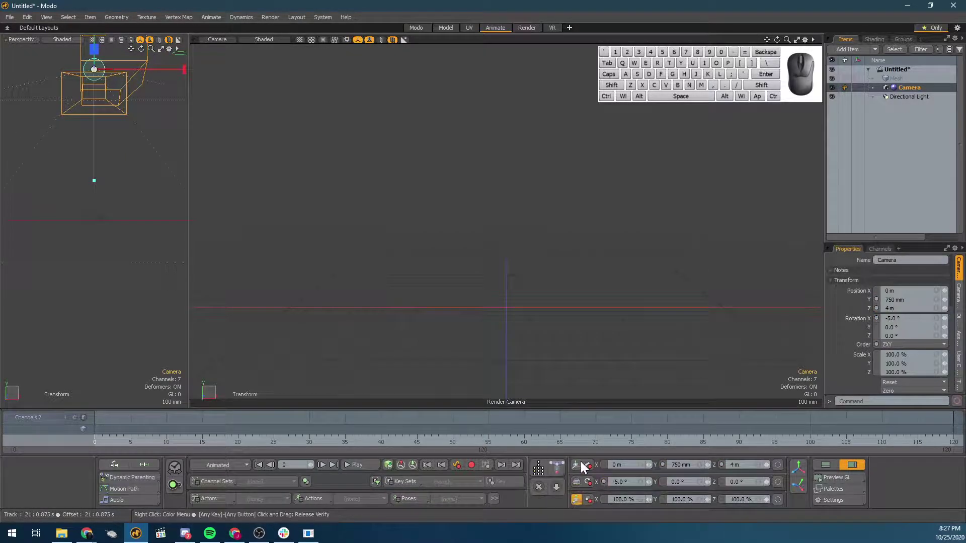
{"action": "left_click", "coordinate": [577, 500]}
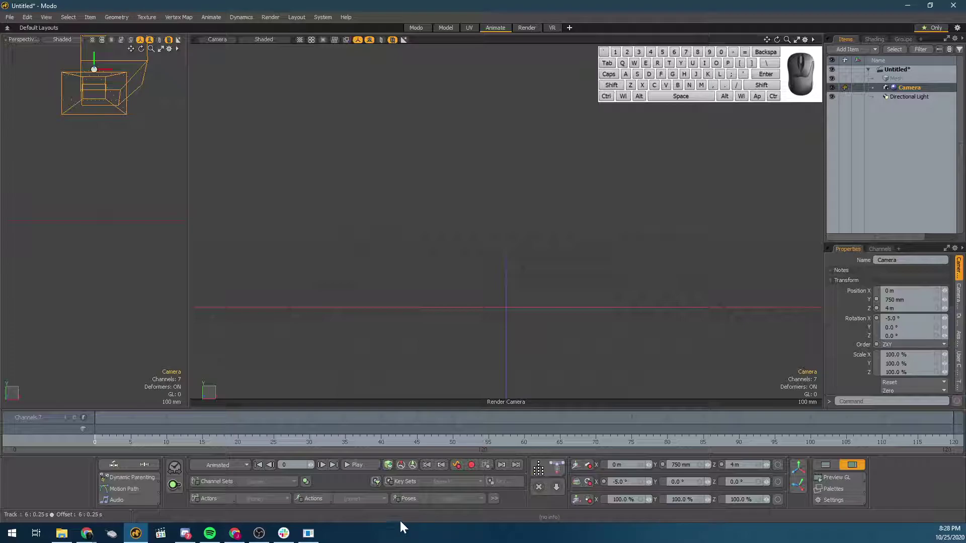
Step: Deselect the camera, and bring up the floating Model tool palette and close it again
{"action": "left_click", "coordinate": [285, 350]}
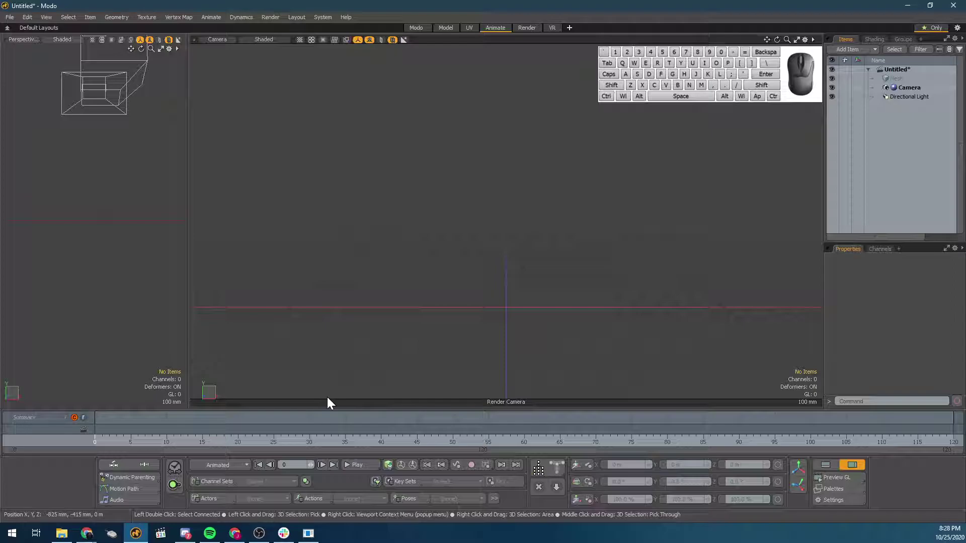
{"action": "left_click", "coordinate": [352, 379]}
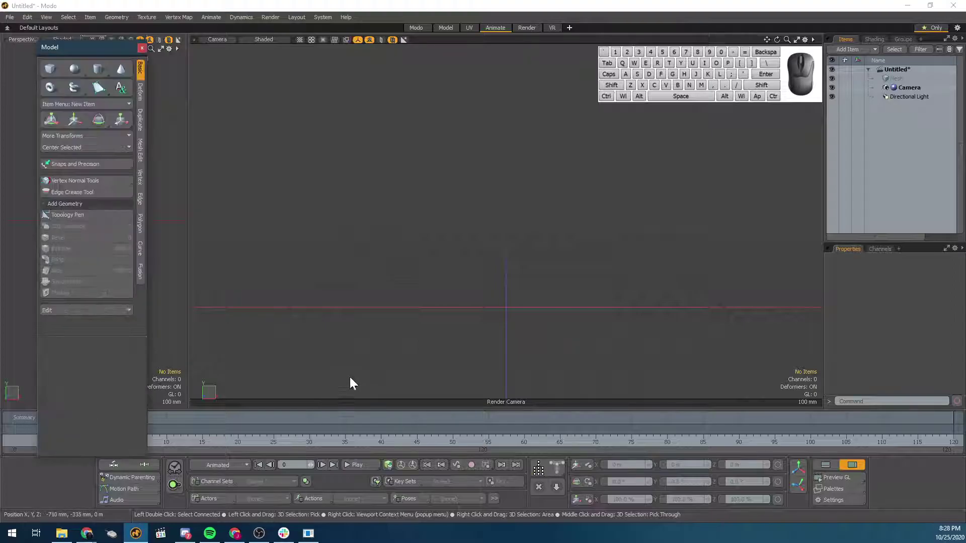
{"action": "mouse_move", "coordinate": [102, 51]}
{"action": "left_mouse_down"}
{"action": "mouse_move", "coordinate": [144, 98]}
{"action": "mouse_move", "coordinate": [90, 49]}
{"action": "left_mouse_up"}
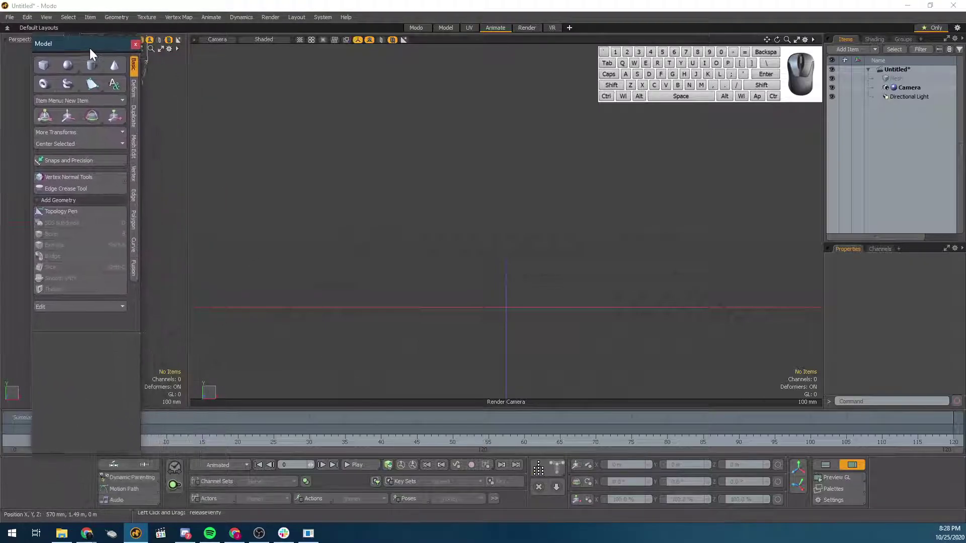
{"action": "left_click_drag", "start_coordinate": [500, 279], "coordinate": [494, 301], "text": "alt"}
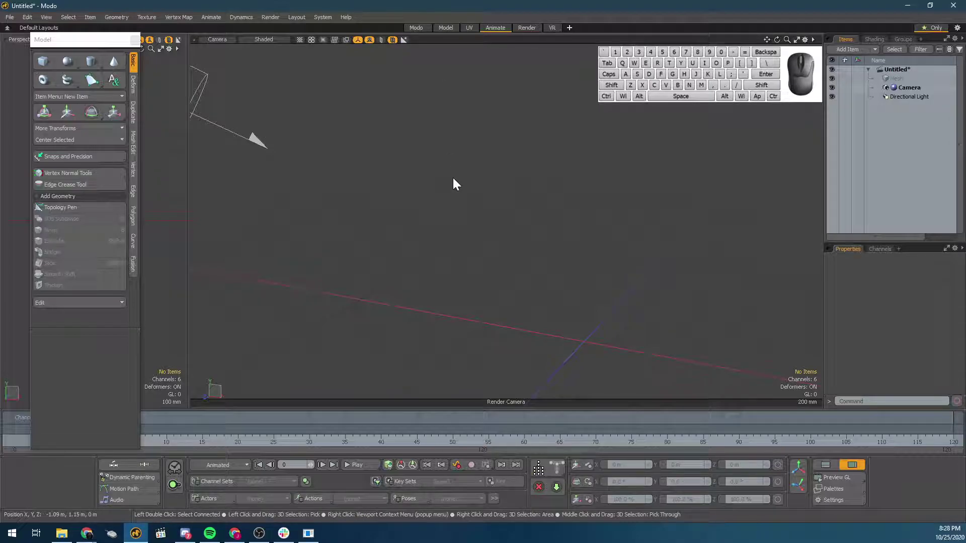
{"action": "left_click", "coordinate": [133, 40]}
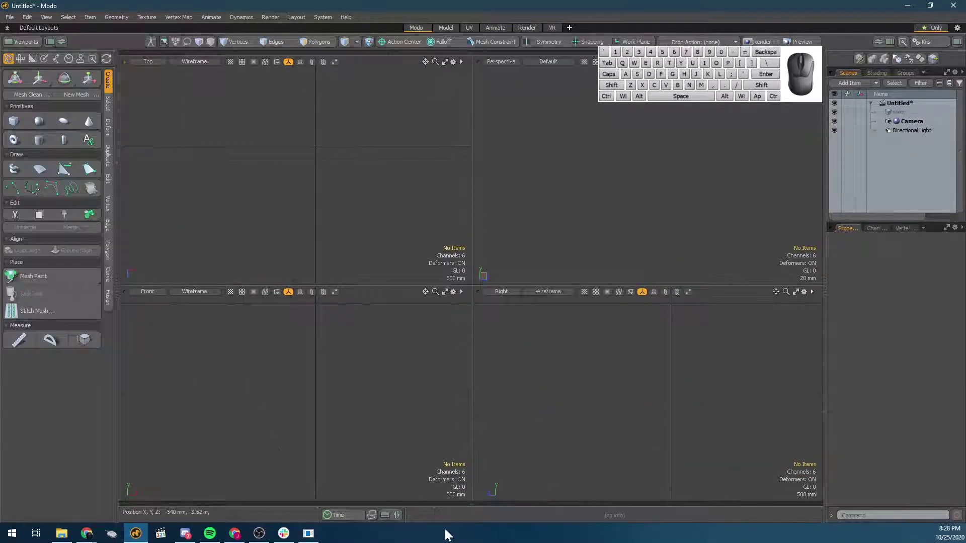
Step: Display the timeline in the Modo layout and scrub through it, returning to frame 0 in the Animate layout
{"action": "left_click", "coordinate": [347, 514]}
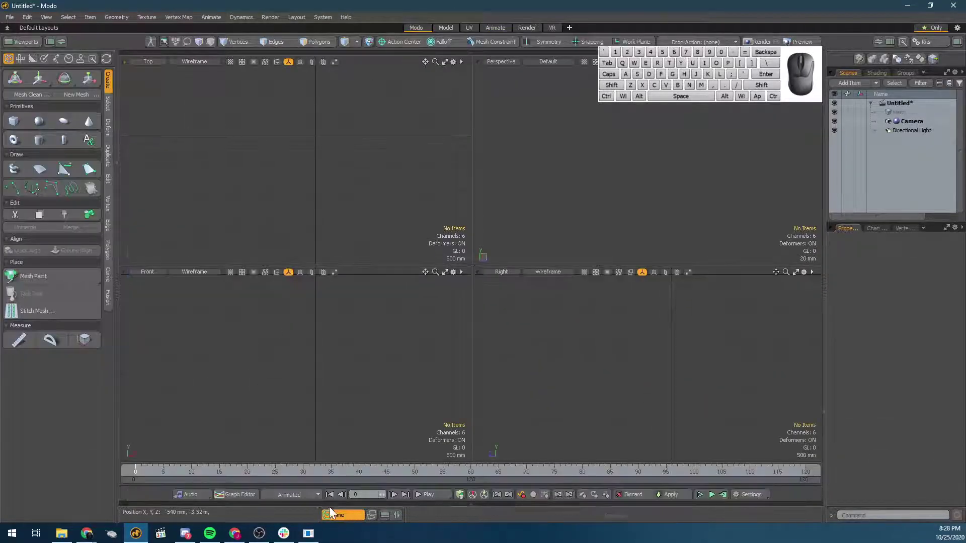
{"action": "left_click", "coordinate": [153, 475]}
{"action": "mouse_move", "coordinate": [788, 472]}
{"action": "left_mouse_down"}
{"action": "mouse_move", "coordinate": [807, 472]}
{"action": "mouse_move", "coordinate": [152, 472]}
{"action": "left_mouse_up"}
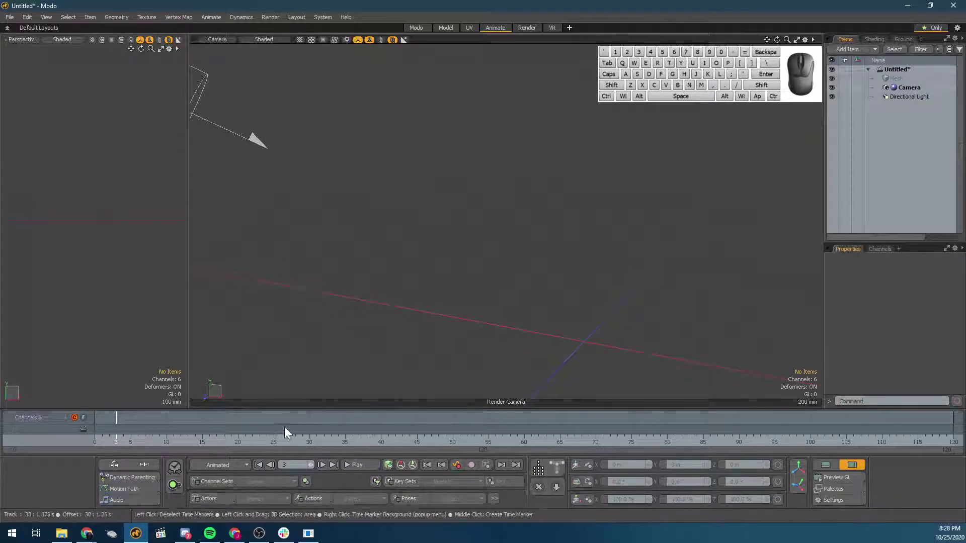
{"action": "left_click", "coordinate": [95, 443]}
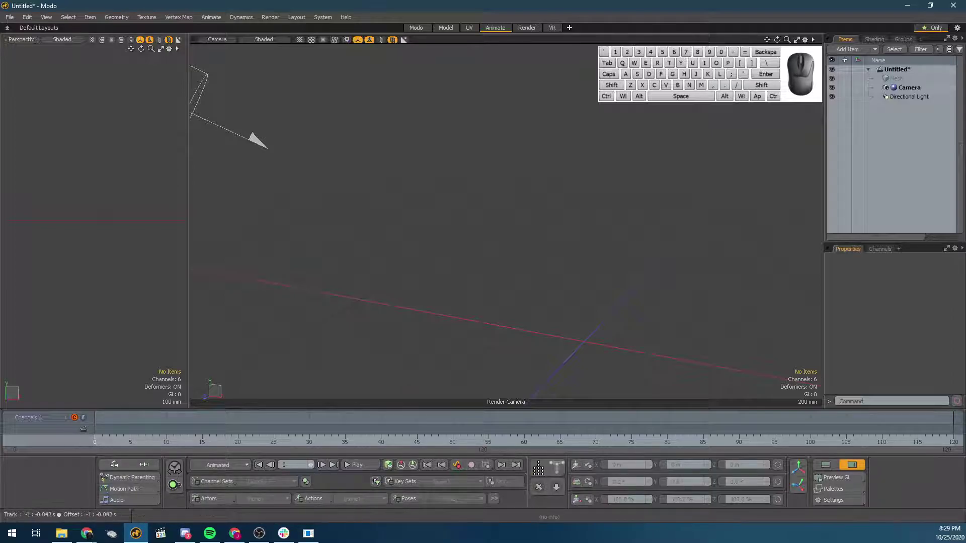
Step: Add a default cube at the origin from the floating Model palette, and reposition and resize the palette to clear the timeline
{"action": "key", "text": "grave"}
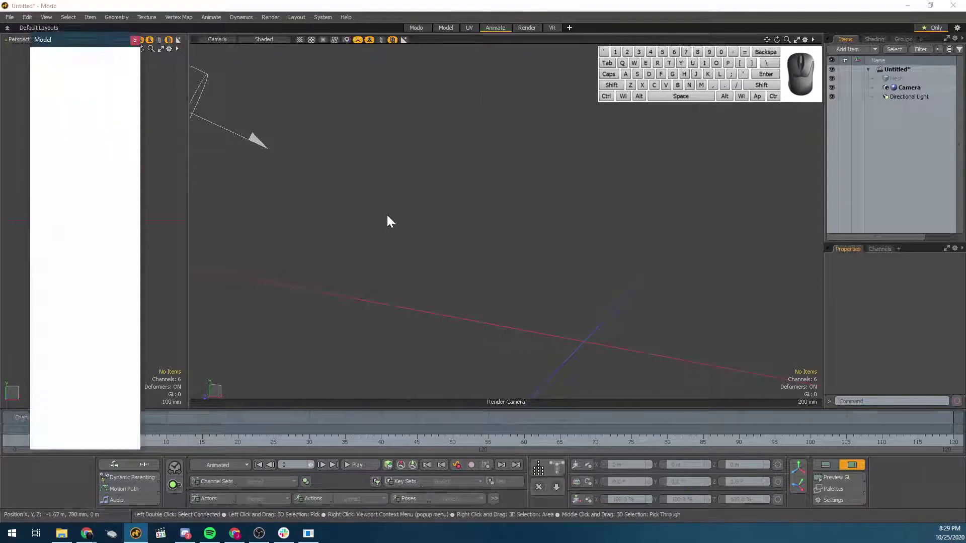
{"action": "left_click", "coordinate": [43, 60]}
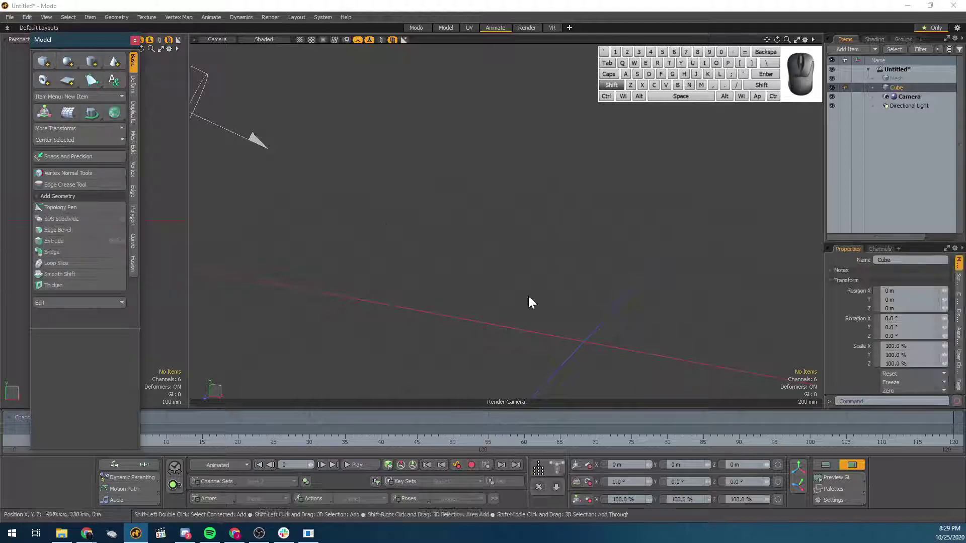
{"action": "left_click_drag", "start_coordinate": [523, 272], "coordinate": [485, 243], "text": "alt"}
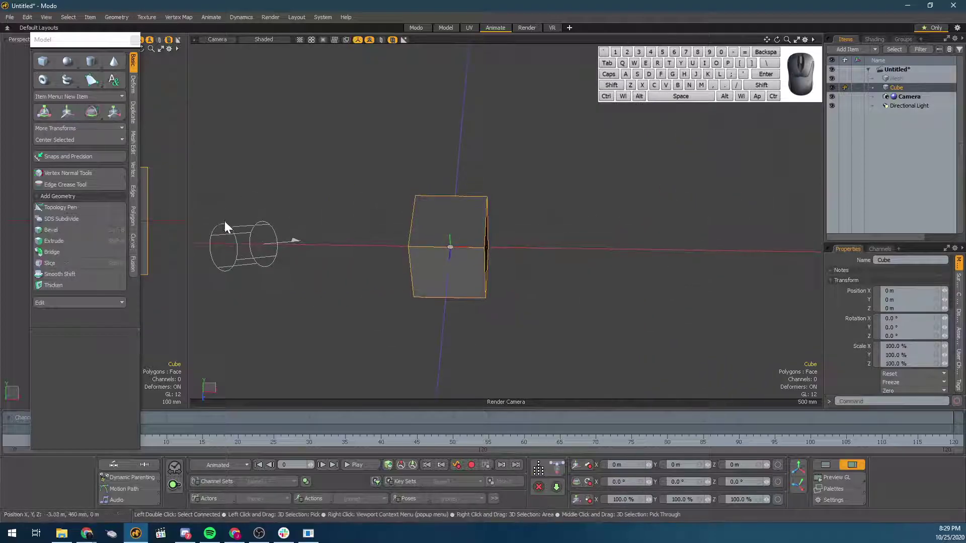
{"action": "key", "text": "a"}
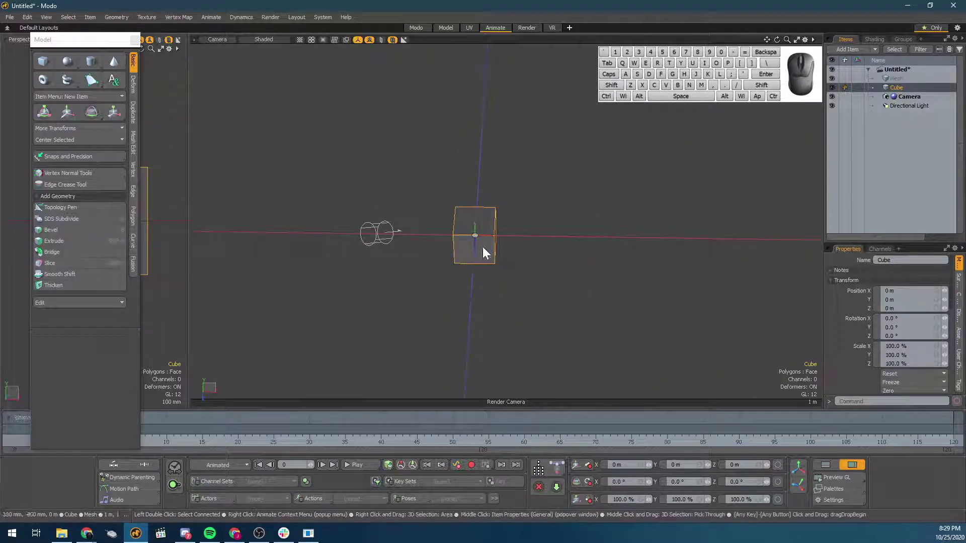
{"action": "left_click_drag", "start_coordinate": [89, 46], "coordinate": [82, 14]}
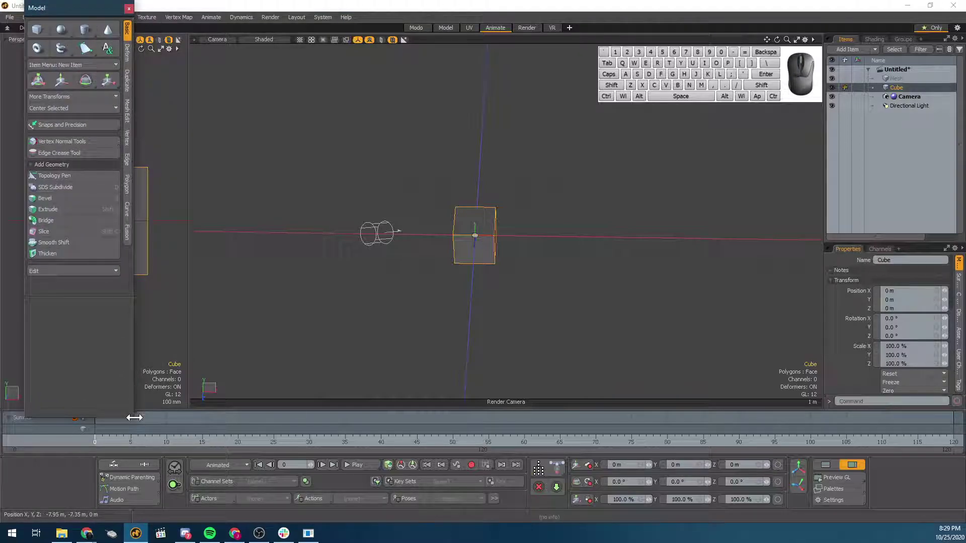
{"action": "left_click_drag", "start_coordinate": [131, 418], "coordinate": [199, 353]}
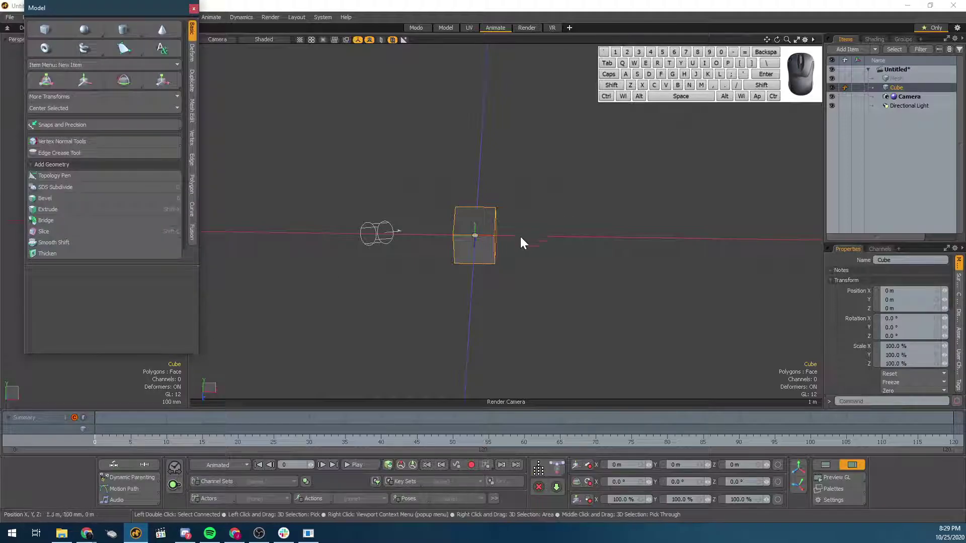
Step: Move the cube along the X axis to about -9.8 m
{"action": "left_click", "coordinate": [494, 242]}
{"action": "left_click", "coordinate": [484, 245]}
{"action": "key", "text": "w"}
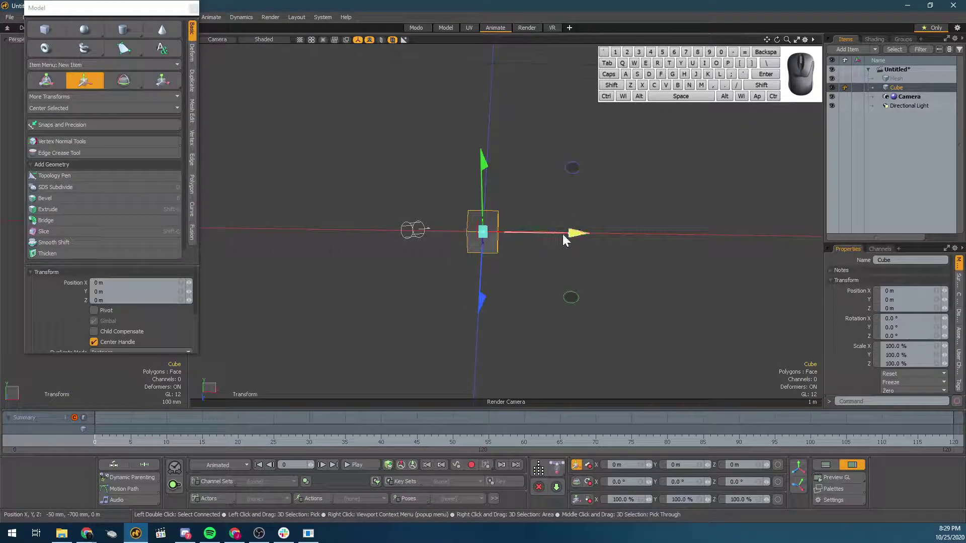
{"action": "left_click_drag", "start_coordinate": [564, 235], "coordinate": [209, 229]}
{"action": "scroll", "coordinate": [379, 249], "scroll_direction": "down", "scroll_amount": 4}
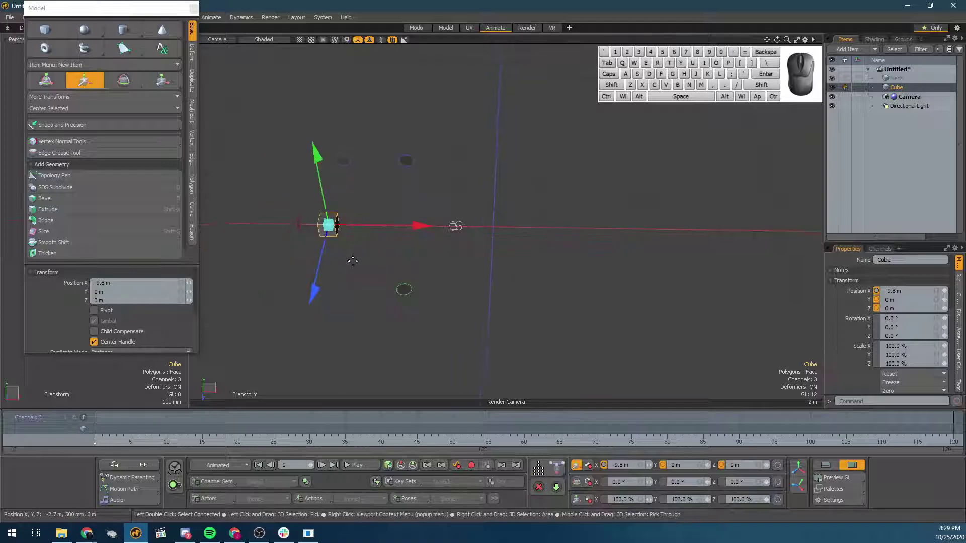
{"action": "key", "text": "minus"}
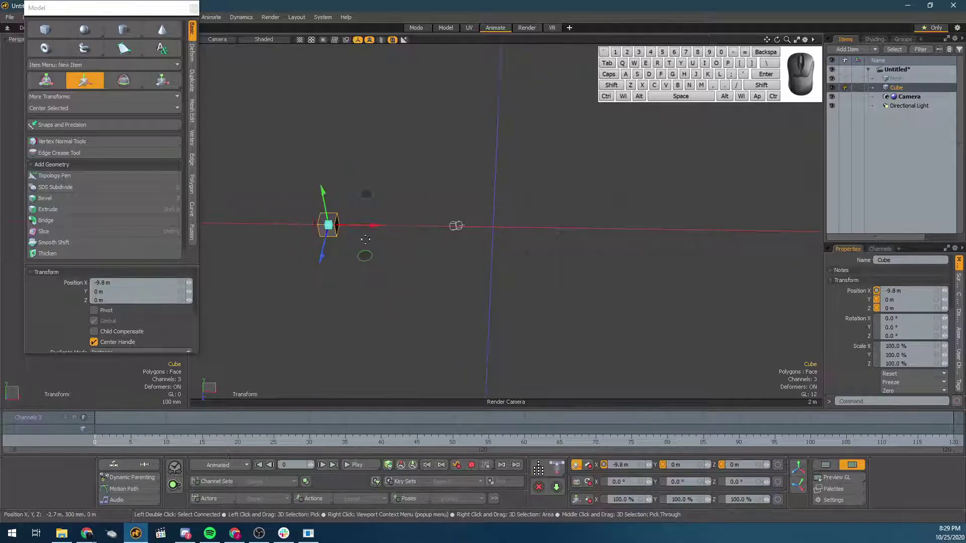
{"action": "left_click_drag", "start_coordinate": [356, 232], "coordinate": [302, 236], "text": "alt"}
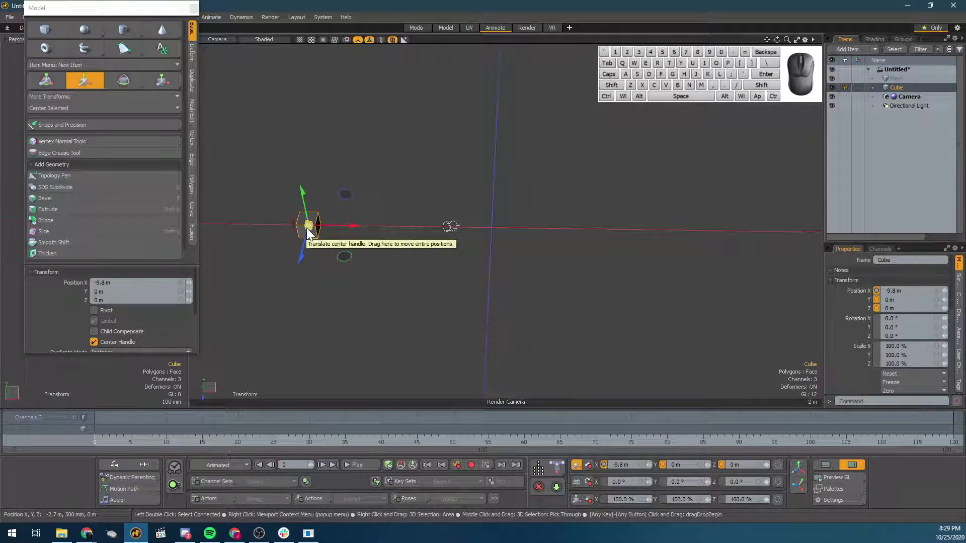
Step: Try keying the cube's position at frame 0, and undo the key
{"action": "left_click", "coordinate": [108, 443]}
{"action": "left_click_drag", "start_coordinate": [109, 443], "coordinate": [36, 442]}
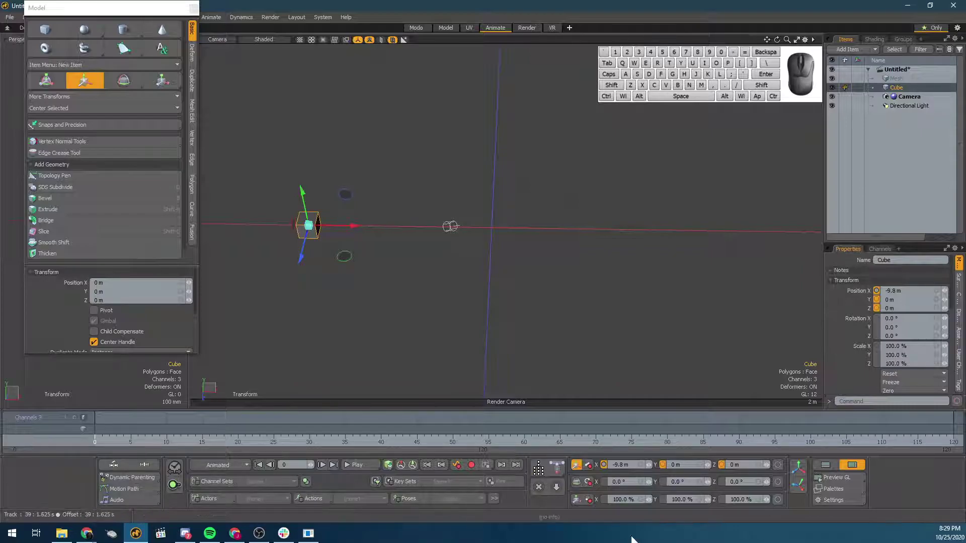
{"action": "left_click", "coordinate": [589, 469]}
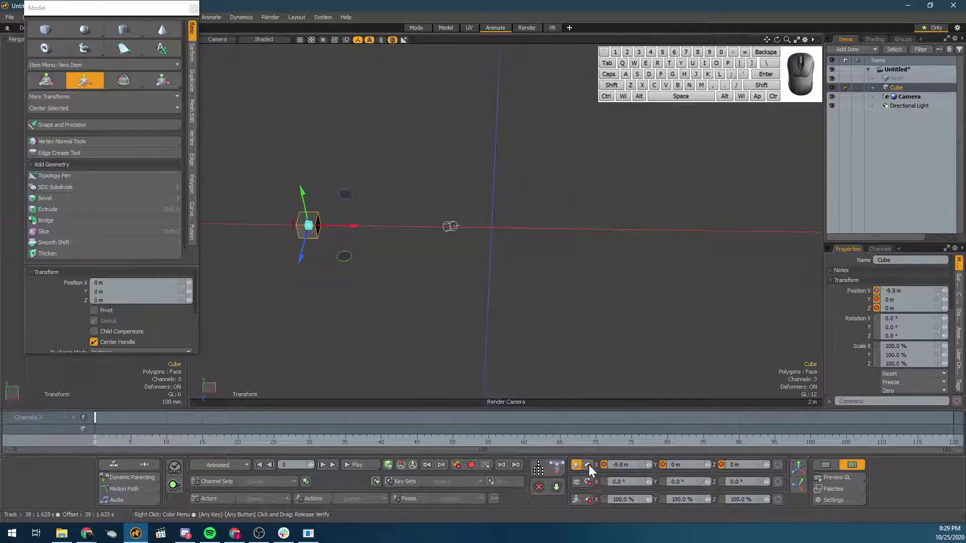
{"action": "key", "text": "ctrl+z"}
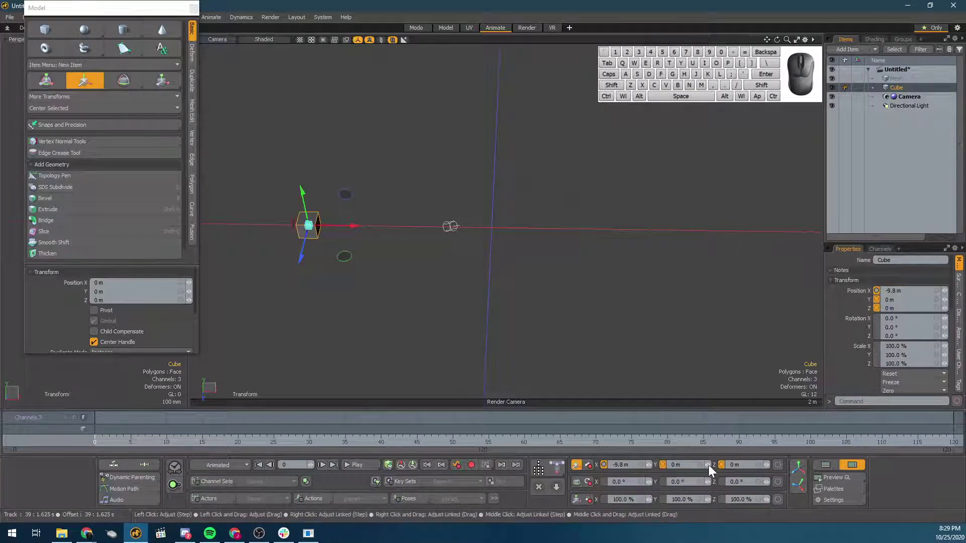
Step: Key the cube's X, Y and Z position at frame 0, and select that keyframe in the timeline
{"action": "left_click", "coordinate": [604, 466]}
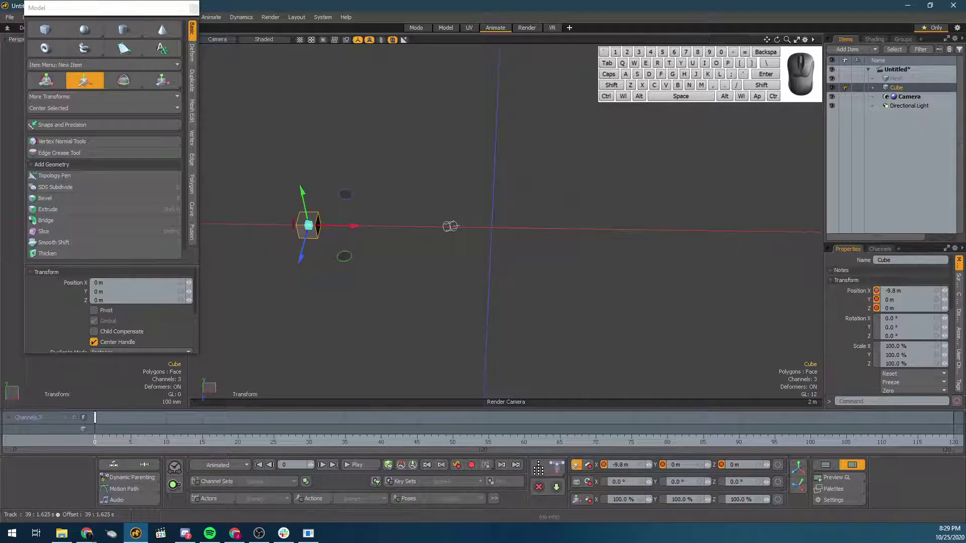
{"action": "left_click_drag", "start_coordinate": [92, 415], "coordinate": [99, 421]}
{"action": "left_click", "coordinate": [588, 465]}
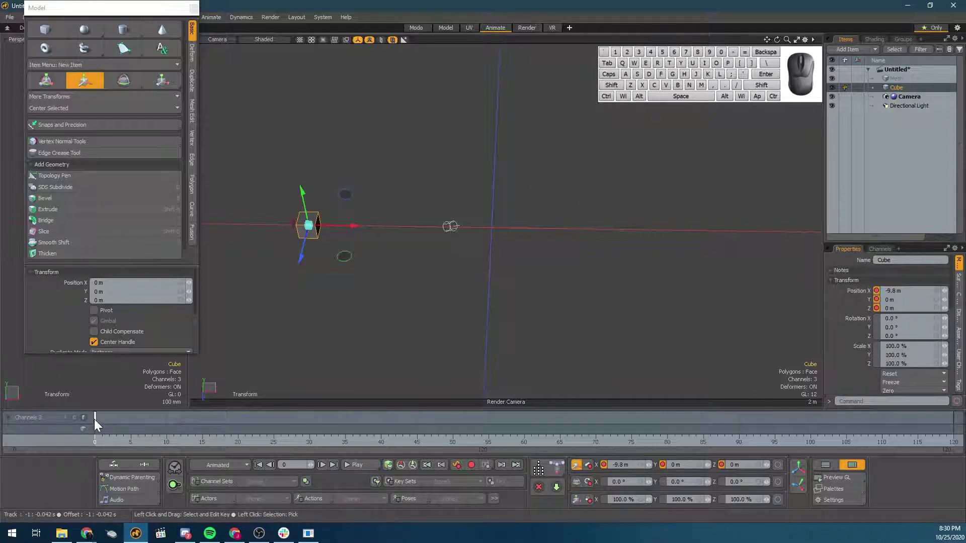
{"action": "left_click", "coordinate": [95, 419]}
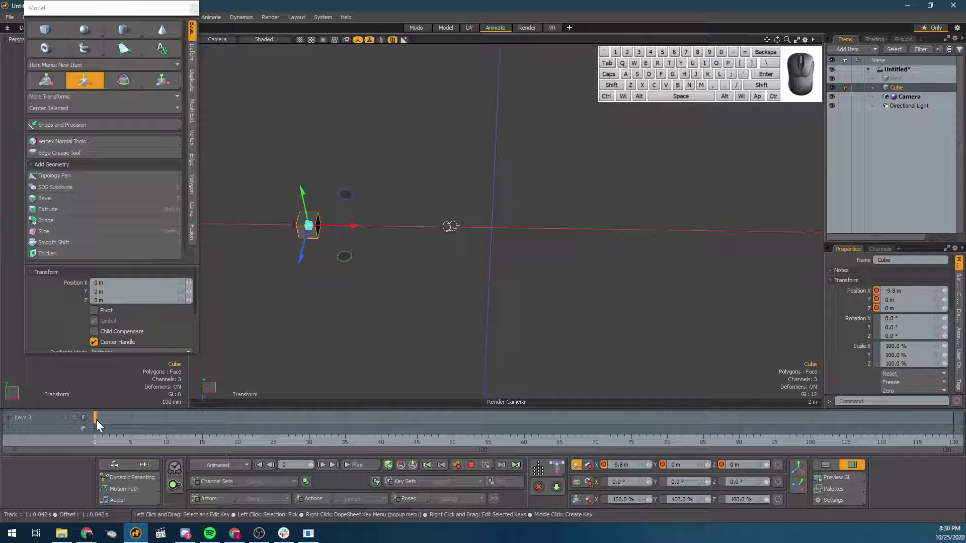
Step: Advance the current time through frame 24 to frame 48
{"action": "left_click", "coordinate": [138, 443]}
{"action": "left_click", "coordinate": [102, 442]}
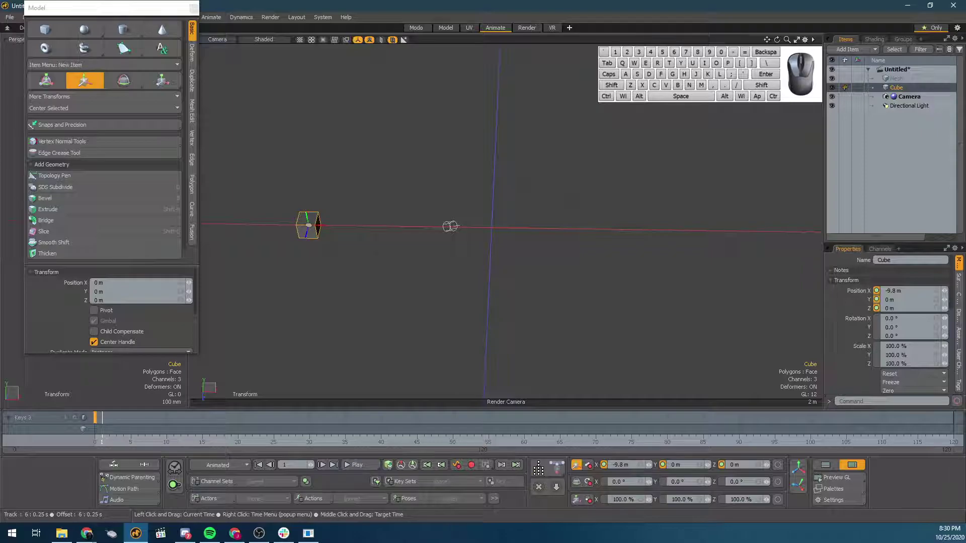
{"action": "mouse_move", "coordinate": [102, 443]}
{"action": "left_mouse_down"}
{"action": "mouse_move", "coordinate": [567, 443]}
{"action": "mouse_move", "coordinate": [181, 443]}
{"action": "mouse_move", "coordinate": [267, 442]}
{"action": "left_mouse_up"}
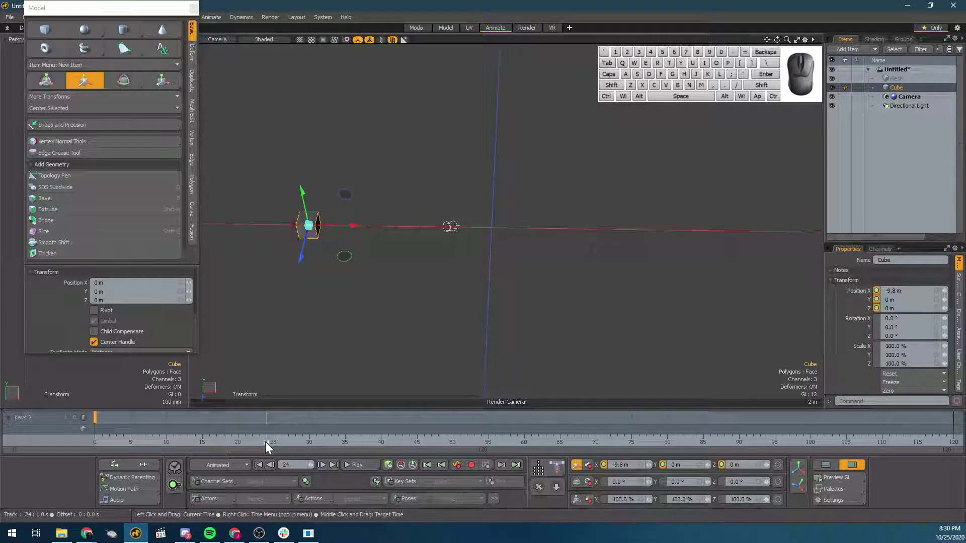
{"action": "left_click_drag", "start_coordinate": [267, 443], "coordinate": [439, 443]}
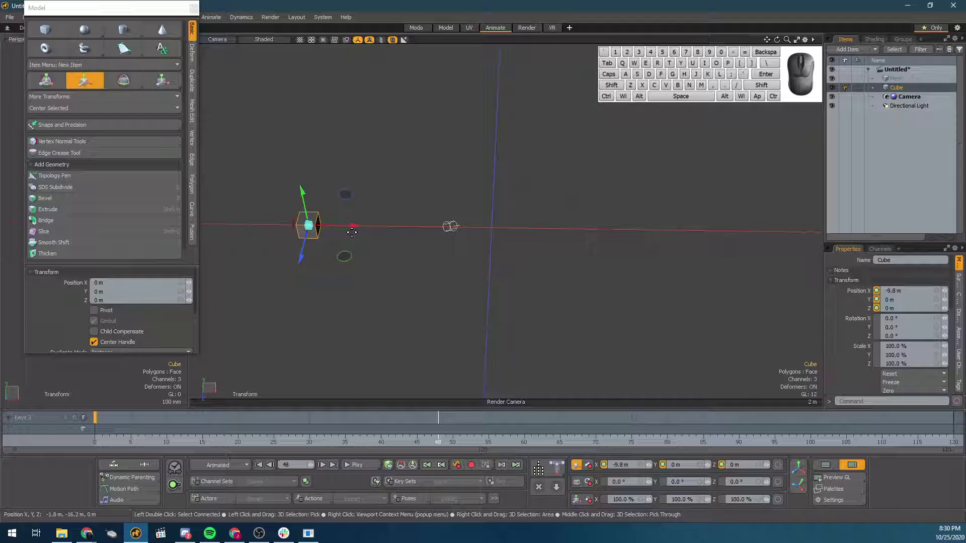
Step: Move the cube along X to about 8.7 m at frame 48, and remove the resulting X position key
{"action": "left_click_drag", "start_coordinate": [352, 228], "coordinate": [703, 262]}
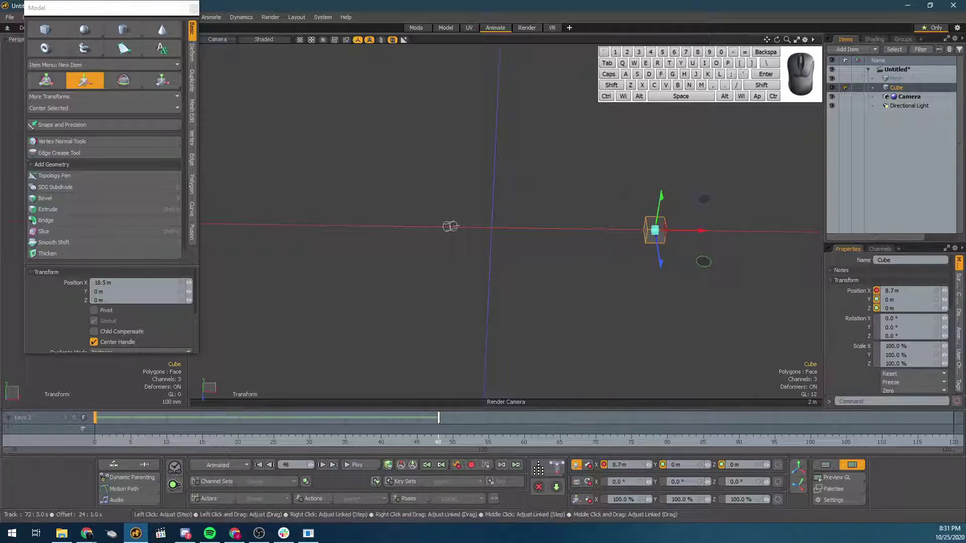
{"action": "left_click", "coordinate": [604, 465]}
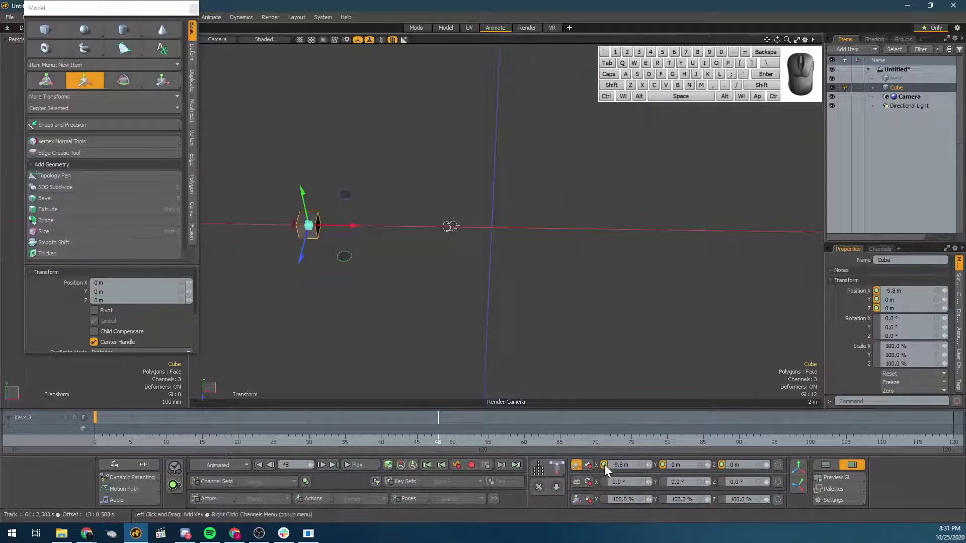
Step: At frame 48, move the cube along X to about 9.6 m to create its end keyframe
{"action": "mouse_move", "coordinate": [602, 467]}
{"action": "left_click", "coordinate": [96, 442]}
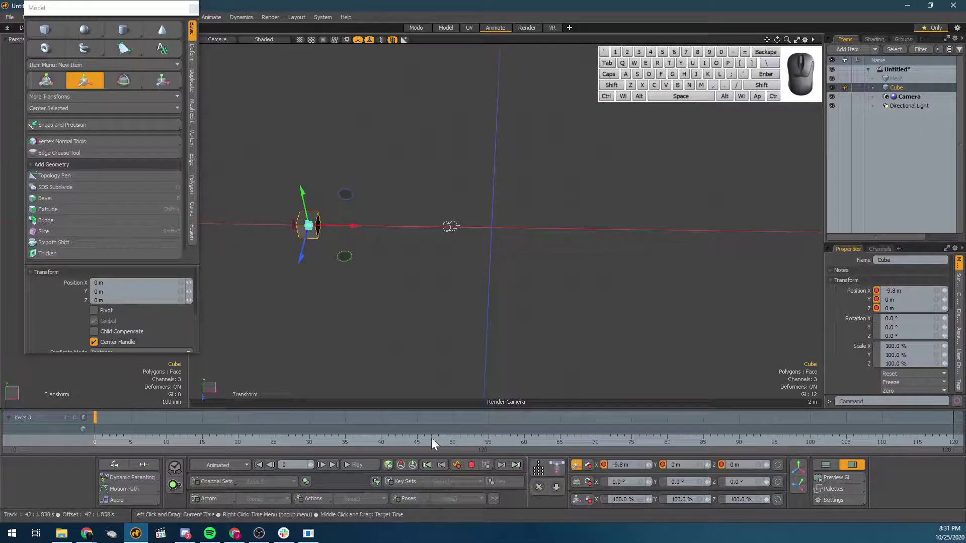
{"action": "left_click", "coordinate": [438, 441]}
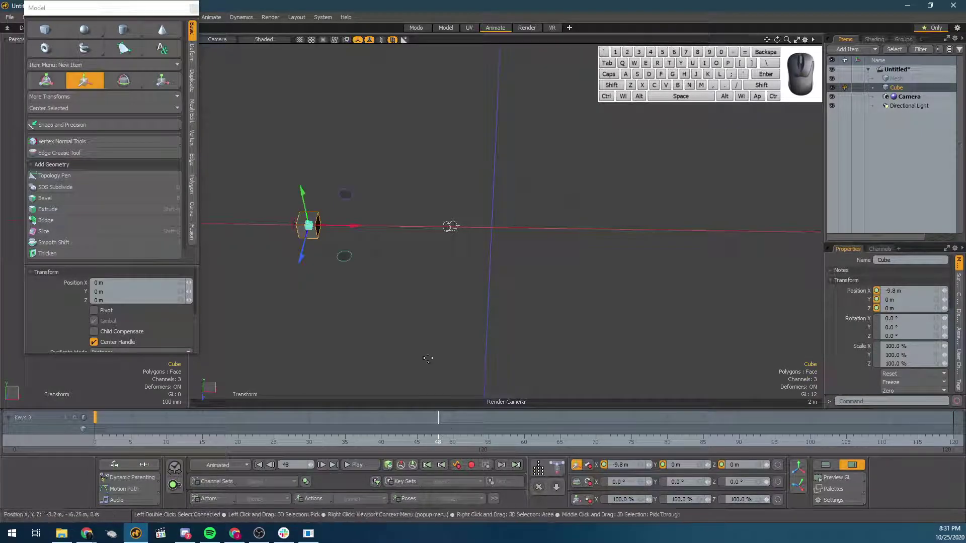
{"action": "left_click_drag", "start_coordinate": [308, 225], "coordinate": [671, 230]}
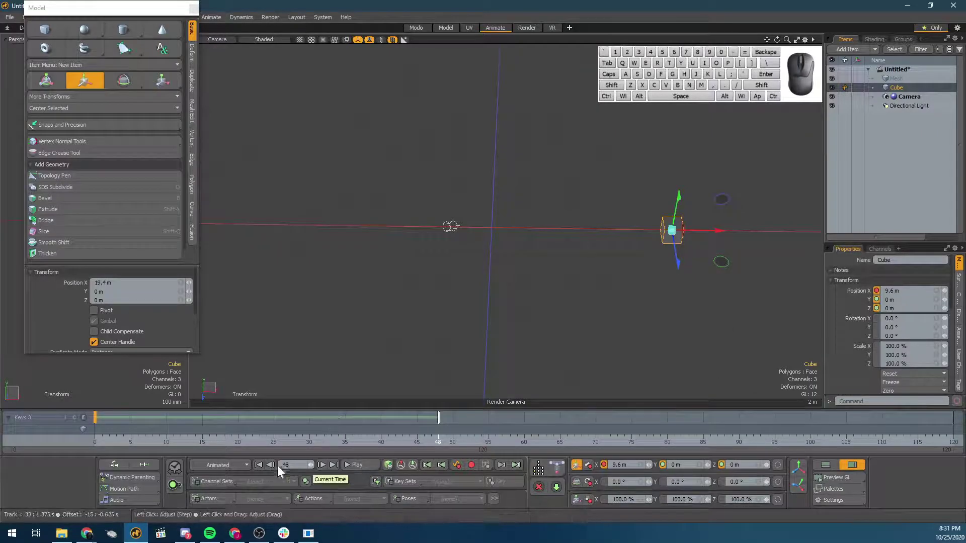
Step: Play back the cube's motion from frame 0, and select the keyframe at frame 48
{"action": "left_click", "coordinate": [258, 465]}
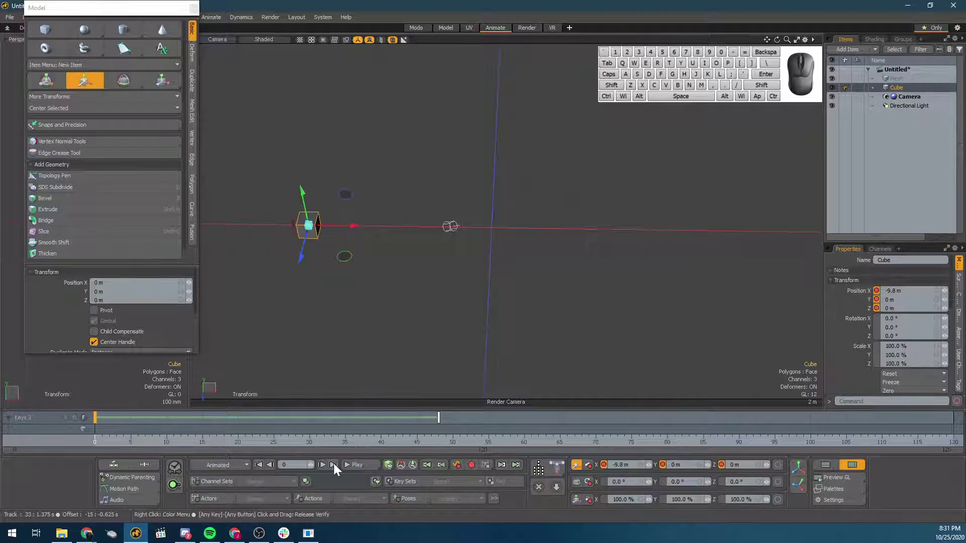
{"action": "left_click", "coordinate": [348, 464]}
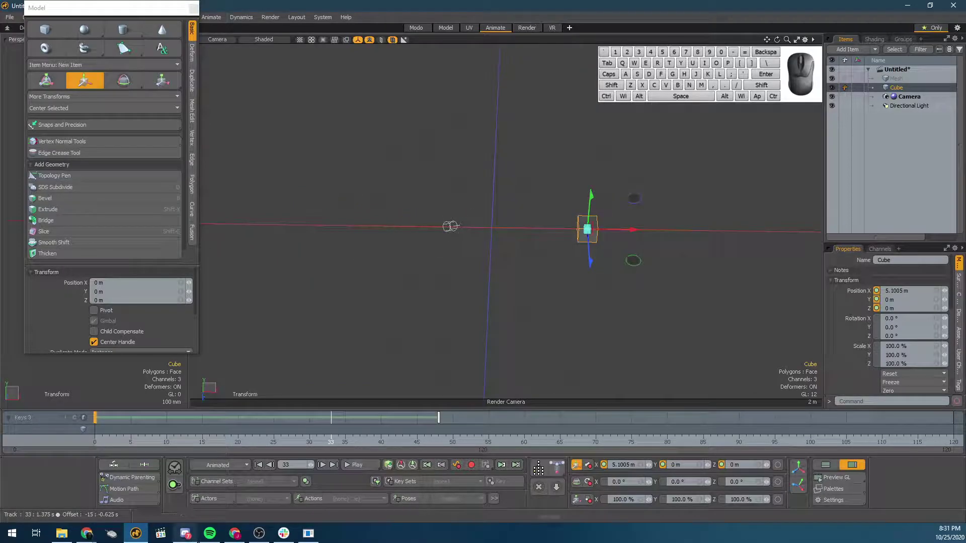
{"action": "left_click_drag", "start_coordinate": [256, 430], "coordinate": [94, 431]}
{"action": "left_click", "coordinate": [438, 418]}
{"action": "mouse_move", "coordinate": [438, 422]}
{"action": "left_mouse_down"}
{"action": "mouse_move", "coordinate": [313, 413]}
{"action": "mouse_move", "coordinate": [436, 425]}
{"action": "left_mouse_up"}
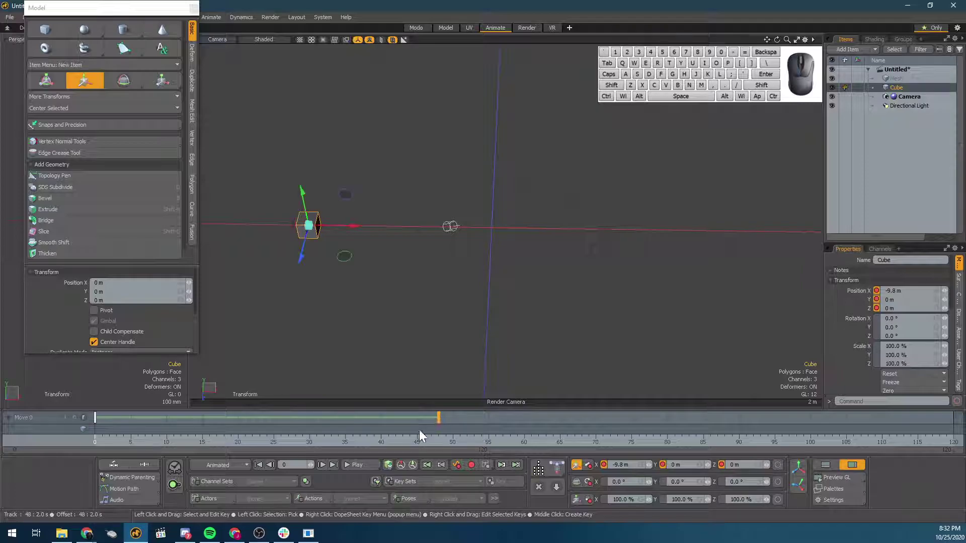
{"action": "left_click", "coordinate": [358, 463]}
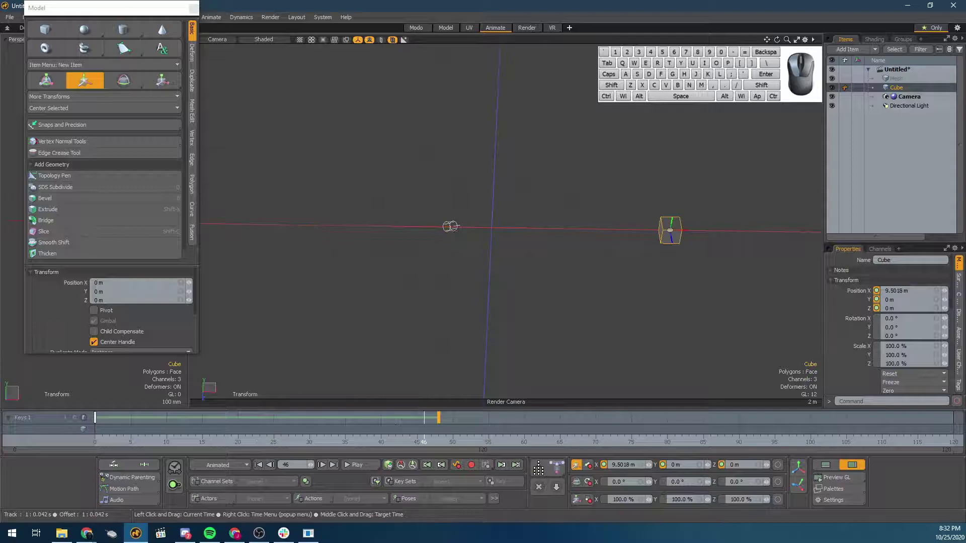
Step: Scrub the current time through the cube's motion and stop at frame 24
{"action": "left_click_drag", "start_coordinate": [424, 418], "coordinate": [410, 418]}
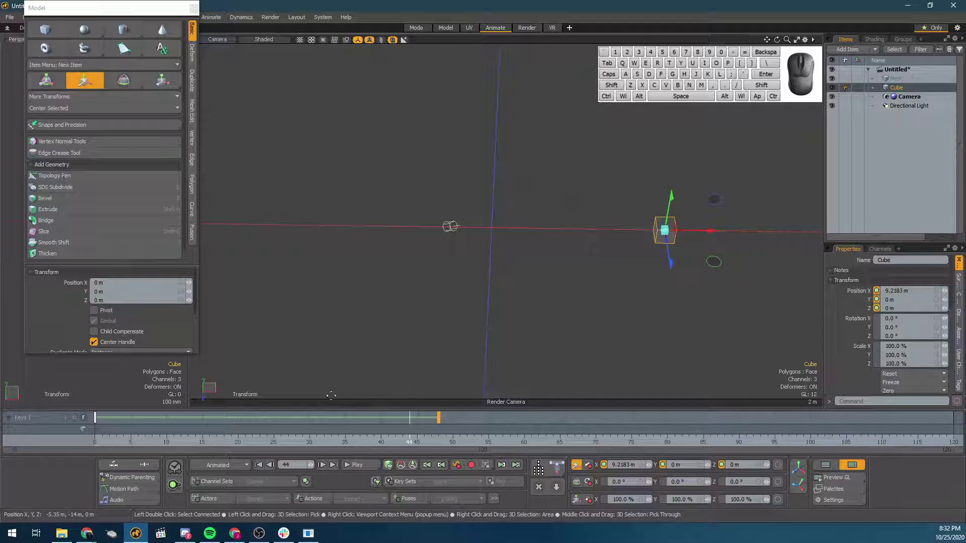
{"action": "mouse_move", "coordinate": [171, 440]}
{"action": "left_mouse_down"}
{"action": "mouse_move", "coordinate": [151, 441]}
{"action": "mouse_move", "coordinate": [166, 441]}
{"action": "left_mouse_up"}
{"action": "left_click_drag", "start_coordinate": [94, 441], "coordinate": [267, 441]}
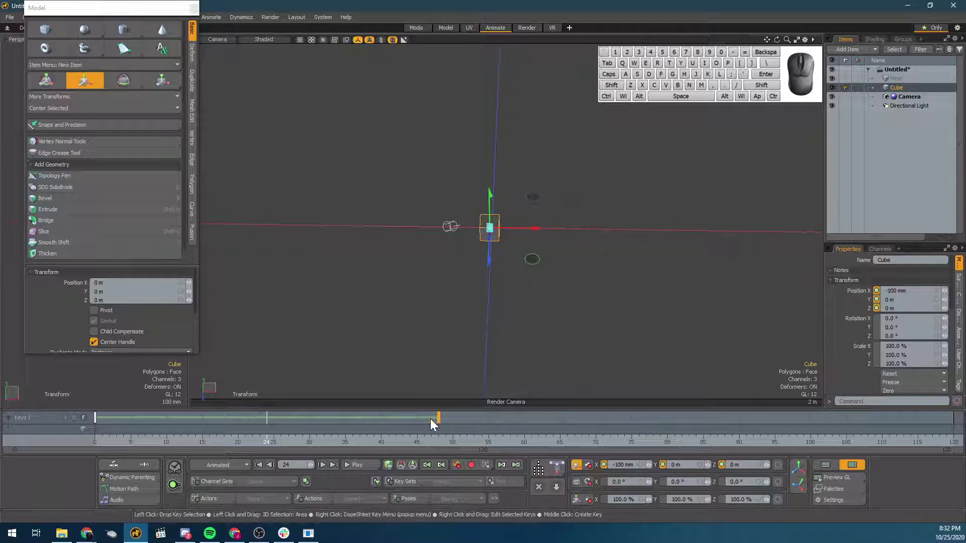
{"action": "left_click", "coordinate": [428, 445]}
{"action": "left_click", "coordinate": [332, 443]}
{"action": "left_click_drag", "start_coordinate": [332, 442], "coordinate": [266, 443]}
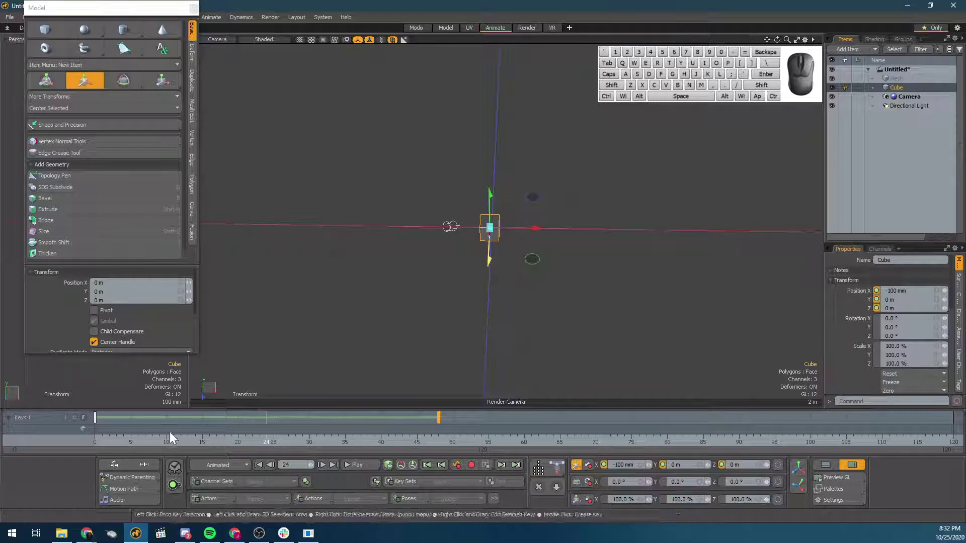
Step: Retime the end keyframe from frame 48 to frame 24, and play back the shortened motion
{"action": "left_click", "coordinate": [438, 419]}
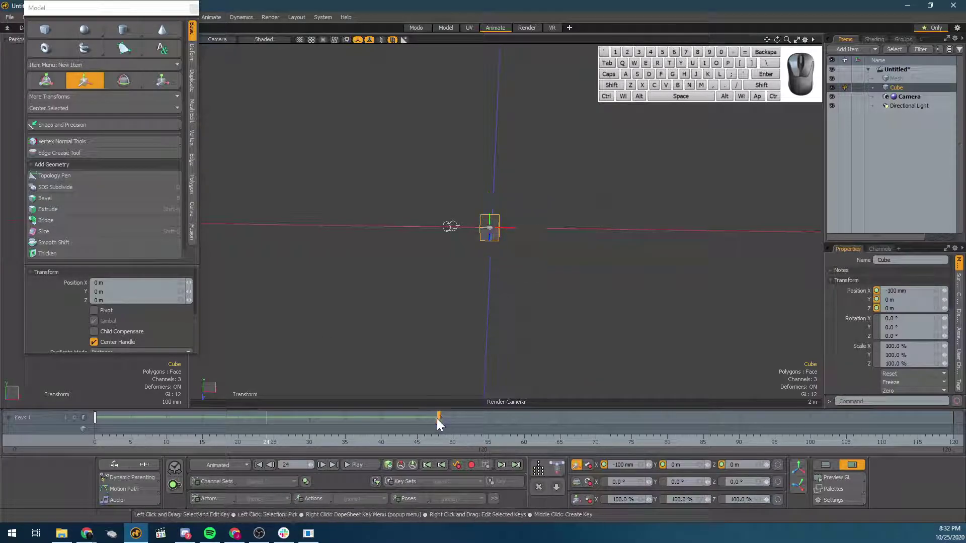
{"action": "left_click_drag", "start_coordinate": [440, 418], "coordinate": [270, 415]}
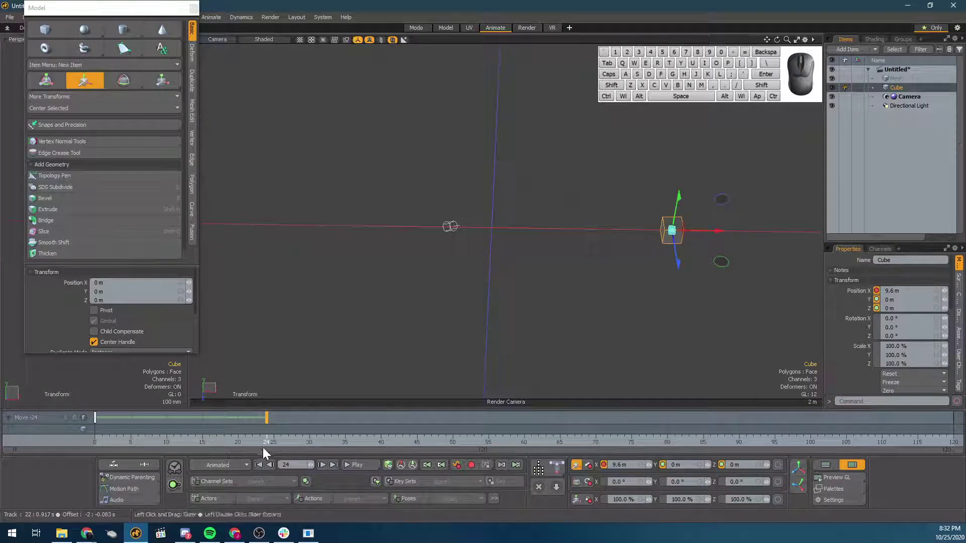
{"action": "left_click_drag", "start_coordinate": [263, 448], "coordinate": [123, 445]}
{"action": "left_click", "coordinate": [357, 466]}
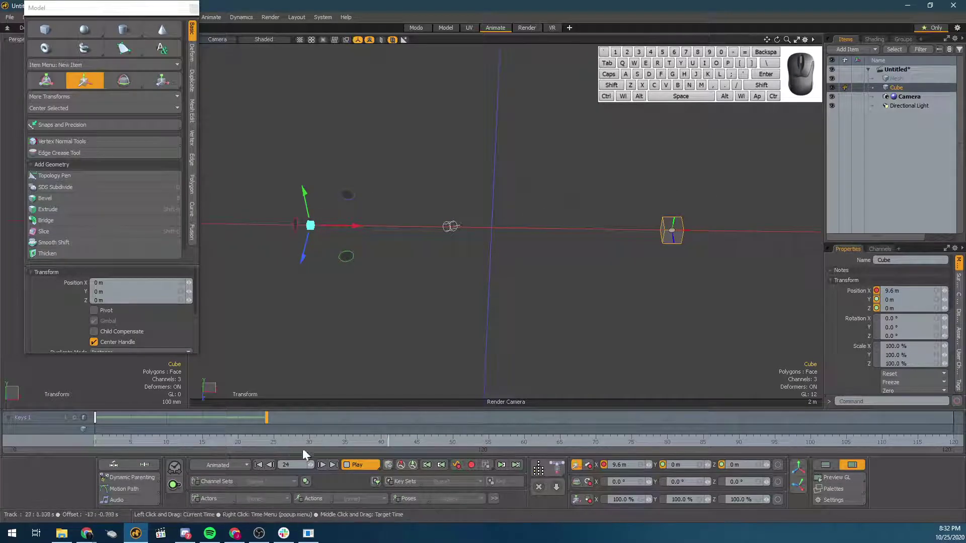
{"action": "left_click", "coordinate": [346, 464]}
Step: Retime the end keyframe to frame 110, and play back the lengthened motion from frame 0
{"action": "left_click_drag", "start_coordinate": [267, 421], "coordinate": [881, 430]}
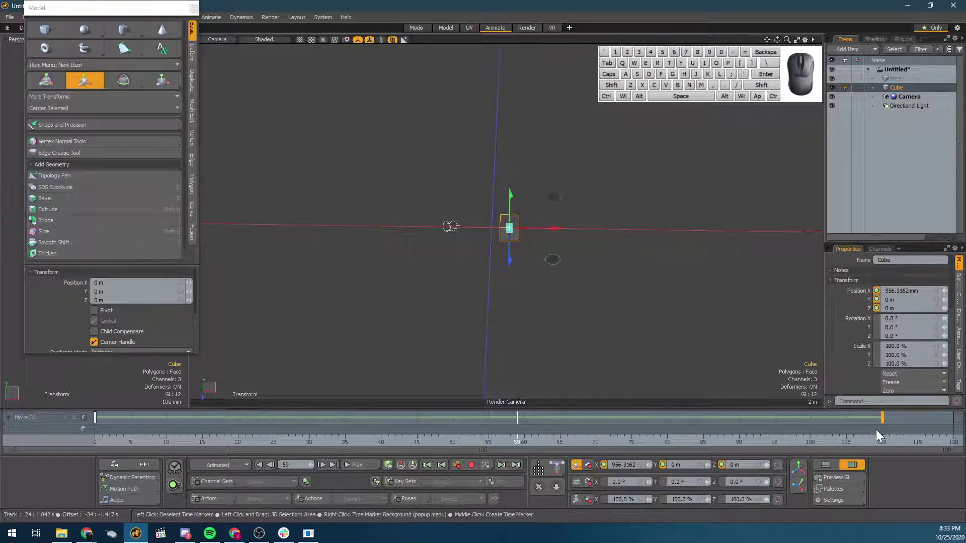
{"action": "left_click", "coordinate": [259, 464]}
{"action": "left_click", "coordinate": [369, 466]}
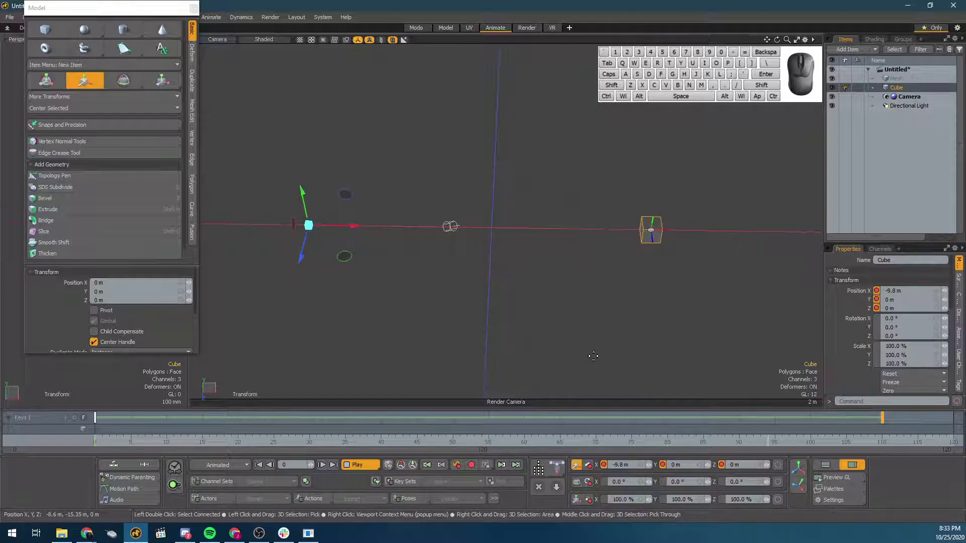
{"action": "left_click", "coordinate": [361, 464]}
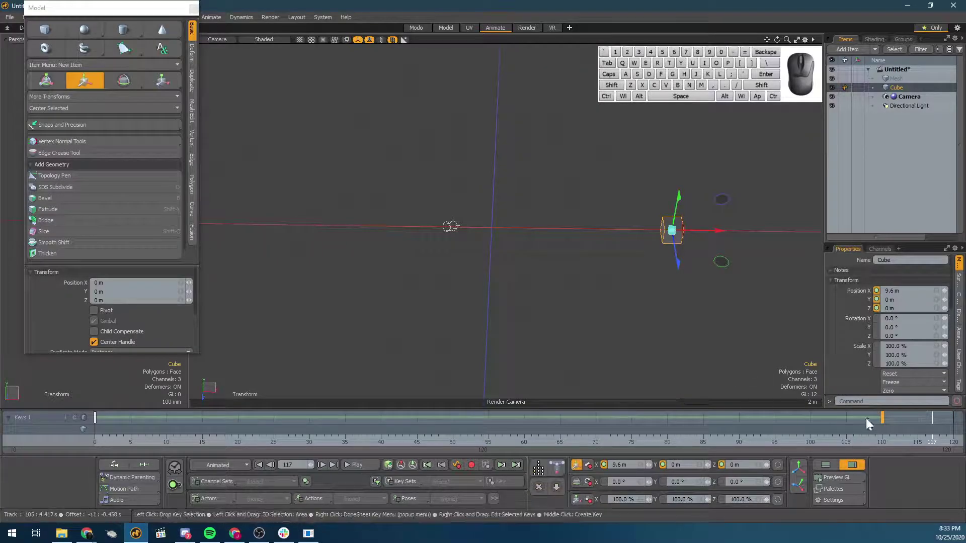
Step: Return the end keyframe to frame 48, and set the current time to frame 48
{"action": "left_click_drag", "start_coordinate": [881, 418], "coordinate": [450, 425]}
{"action": "left_click_drag", "start_coordinate": [362, 434], "coordinate": [483, 444]}
{"action": "left_click", "coordinate": [440, 442]}
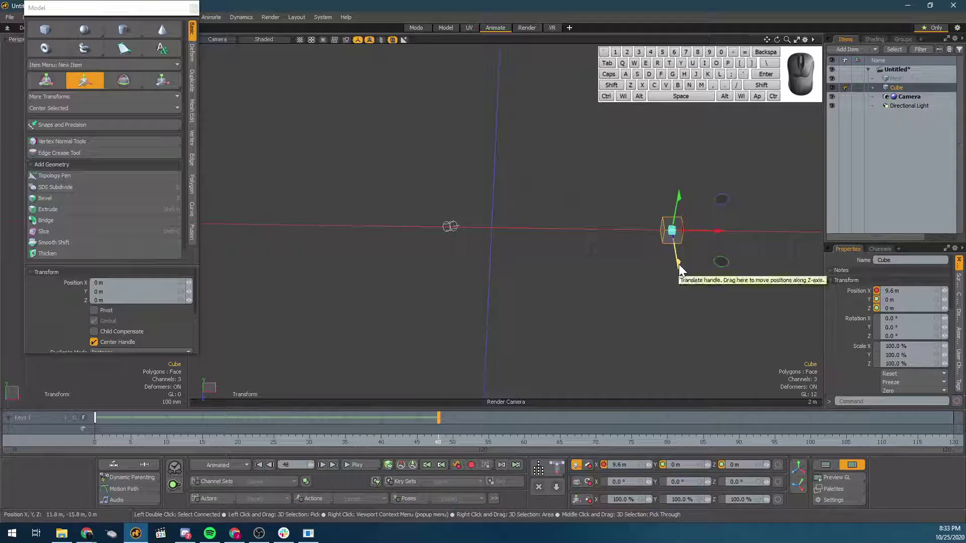
Step: Move the cube along Z to about 7.65 m at frame 48, and scrub through the resulting motion
{"action": "left_click_drag", "start_coordinate": [678, 261], "coordinate": [697, 375]}
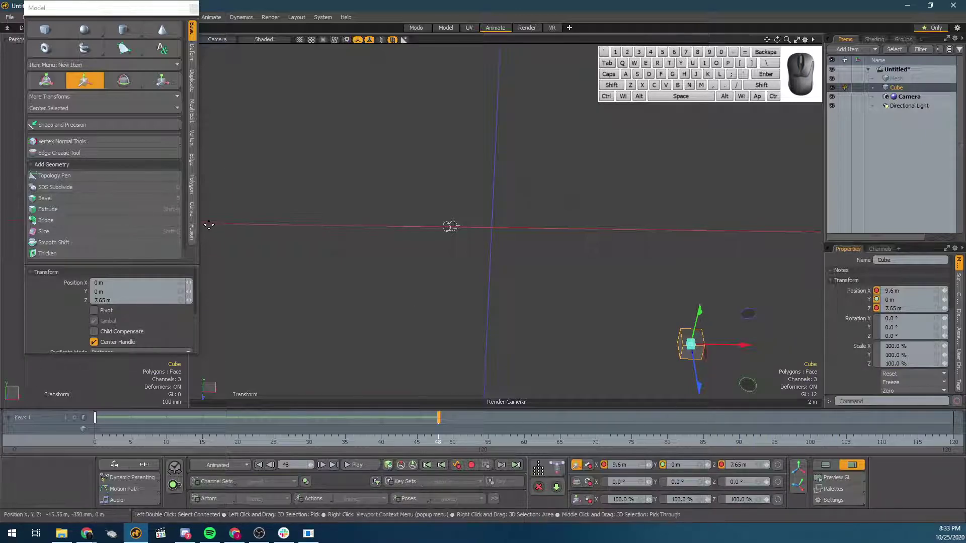
{"action": "left_click_drag", "start_coordinate": [96, 443], "coordinate": [438, 441]}
{"action": "left_click_drag", "start_coordinate": [438, 440], "coordinate": [96, 440]}
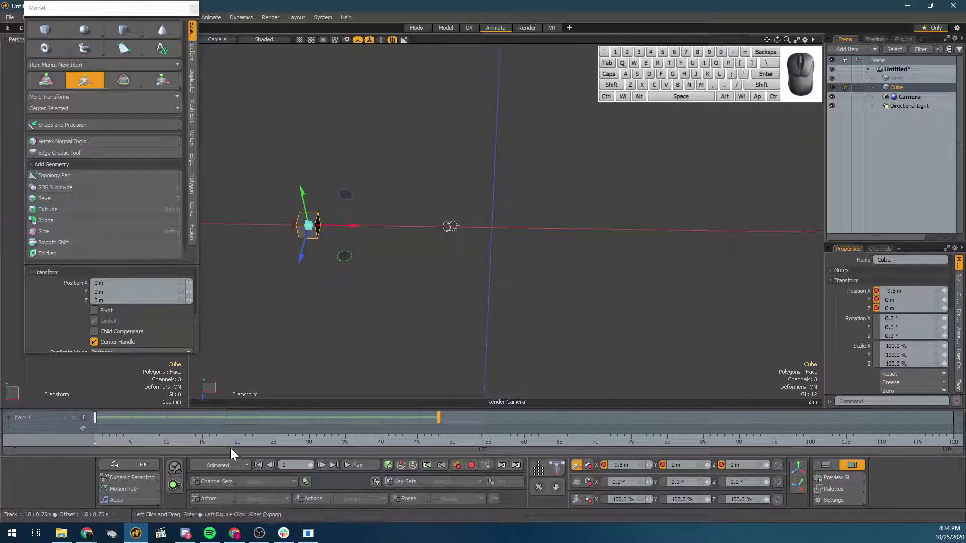
Step: Go back to frame 48, reactivate the Move tool, and key all of the cube's position channels
{"action": "key", "text": "ctrl+z"}
{"action": "key", "text": "ctrl+z"}
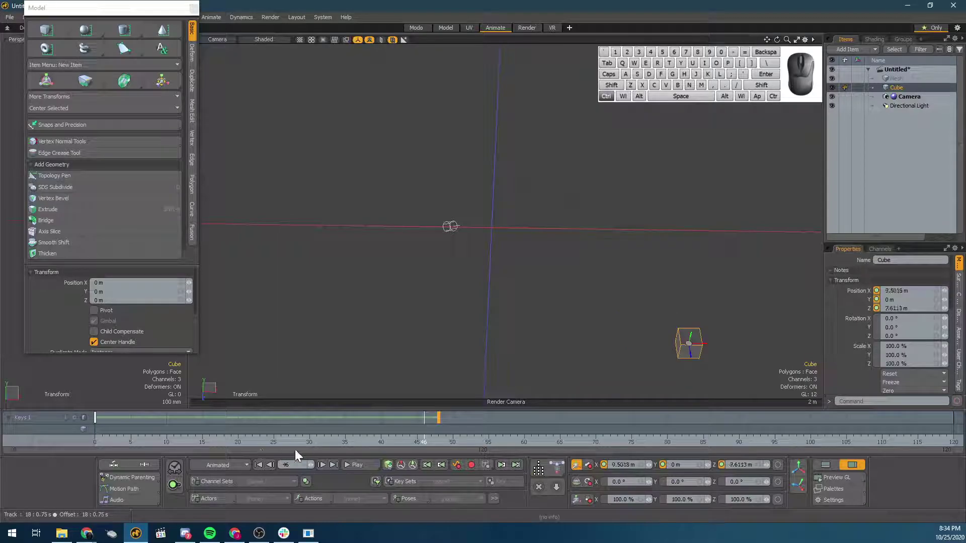
{"action": "left_click", "coordinate": [440, 436]}
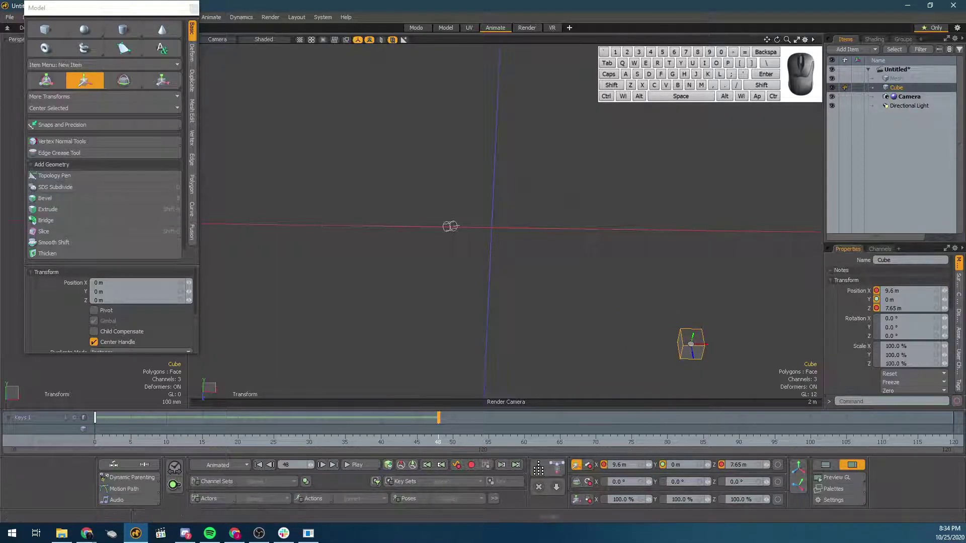
{"action": "key", "text": "w"}
{"action": "key", "text": "w"}
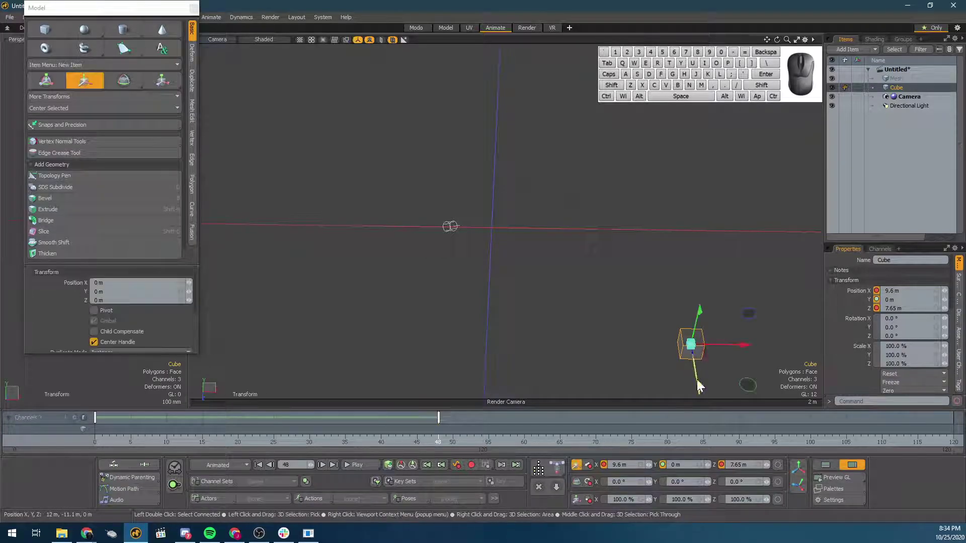
{"action": "left_click", "coordinate": [590, 465]}
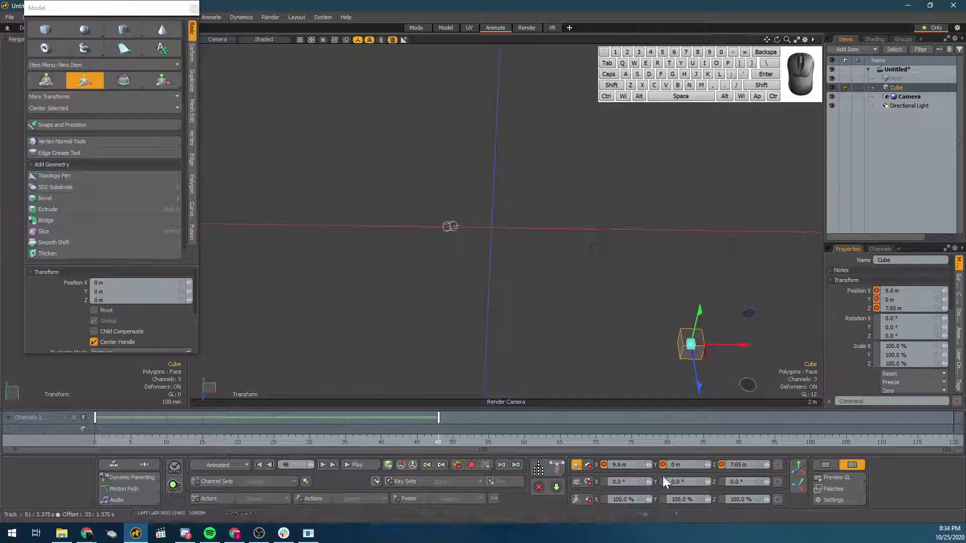
Step: Undo the position keying and the cube's Z move at frame 48
{"action": "key", "text": "ctrl+z"}
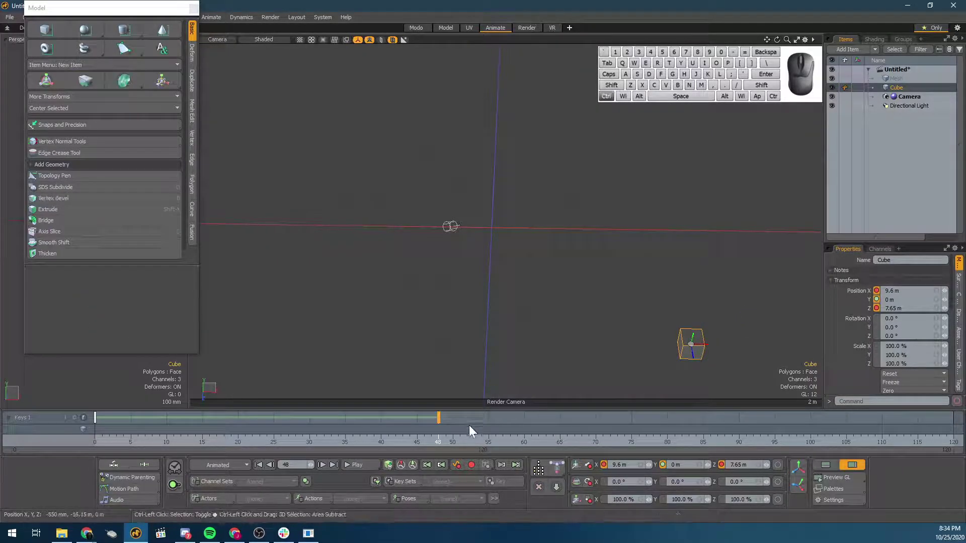
{"action": "key", "text": "ctrl+z"}
{"action": "key", "text": "ctrl+z"}
{"action": "key", "text": "ctrl+z"}
{"action": "key", "text": "ctrl+z"}
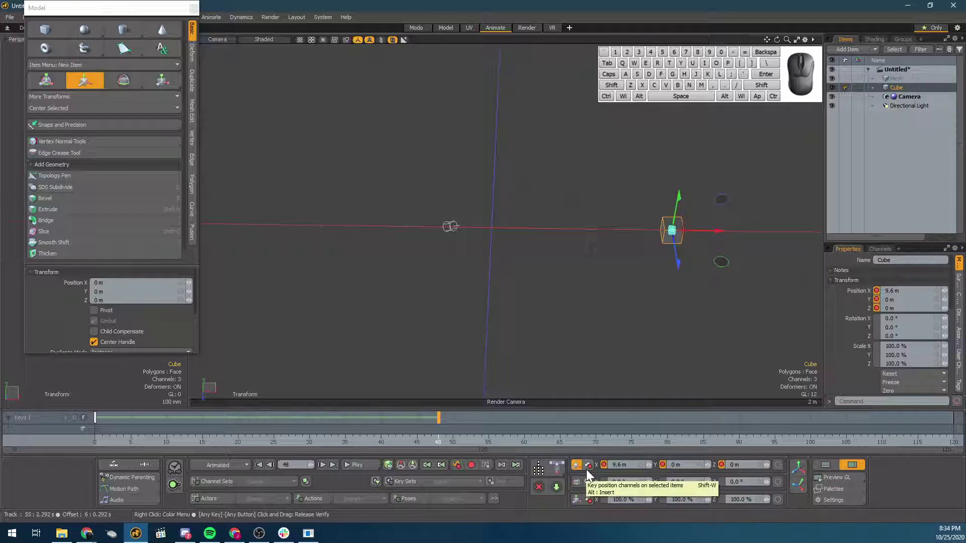
Step: Undo the last position keying, and key the cube's Y and Z position individually at frame 48
{"action": "key", "text": "ctrl+z"}
{"action": "left_click", "coordinate": [661, 465]}
{"action": "left_click", "coordinate": [721, 465]}
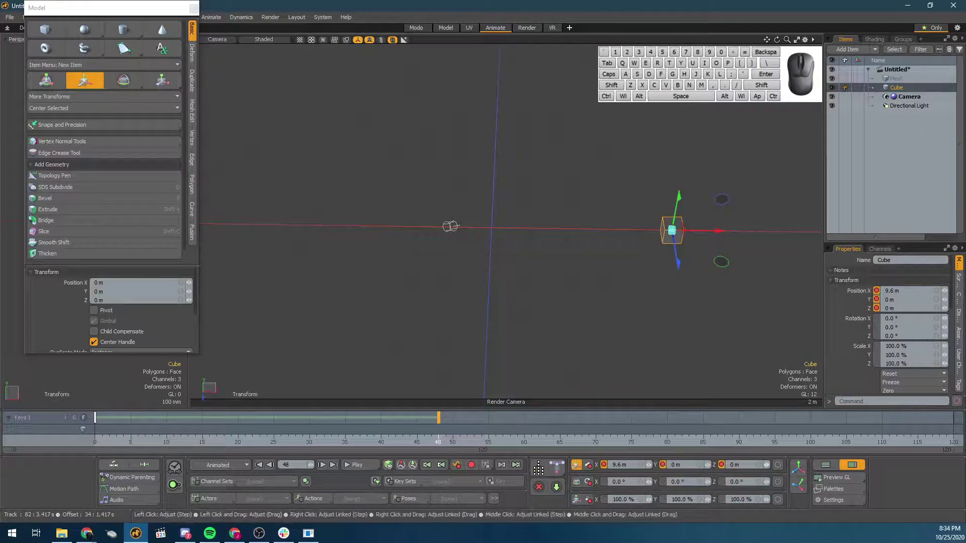
Step: Advance to frame 60 and move the cube along Z to about 7.55 m
{"action": "left_click_drag", "start_coordinate": [484, 442], "coordinate": [510, 442]}
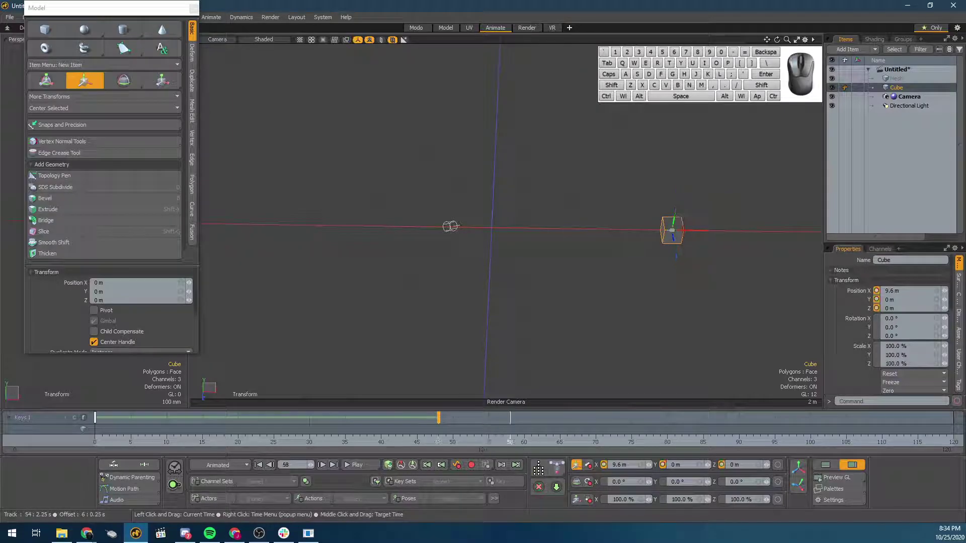
{"action": "left_click_drag", "start_coordinate": [677, 267], "coordinate": [696, 374]}
{"action": "mouse_move", "coordinate": [546, 443]}
{"action": "left_mouse_down"}
{"action": "mouse_move", "coordinate": [124, 442]}
{"action": "mouse_move", "coordinate": [524, 441]}
{"action": "left_mouse_up"}
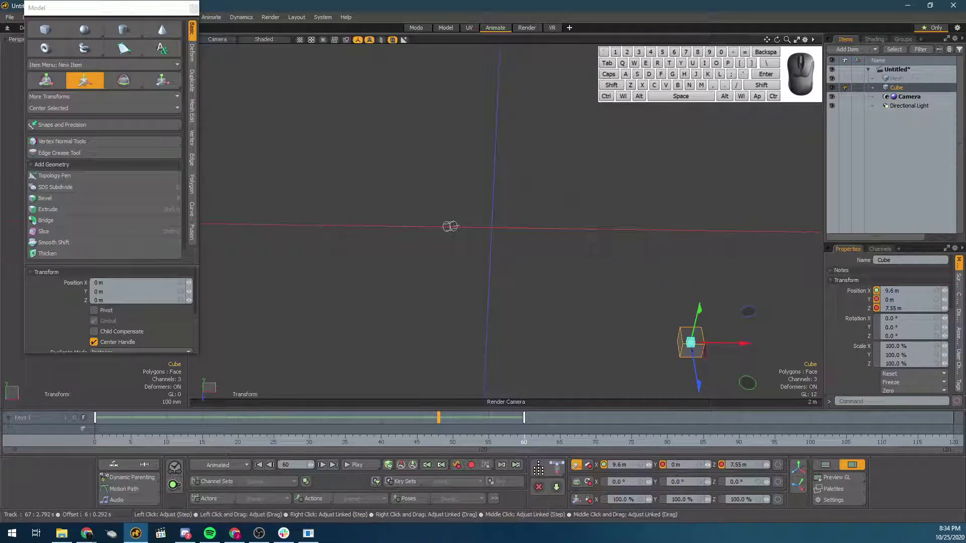
Step: Review the motion by scrubbing back to frame 0, and key the cube's X, Y and Z rotation at frame 48
{"action": "left_click_drag", "start_coordinate": [345, 436], "coordinate": [538, 441]}
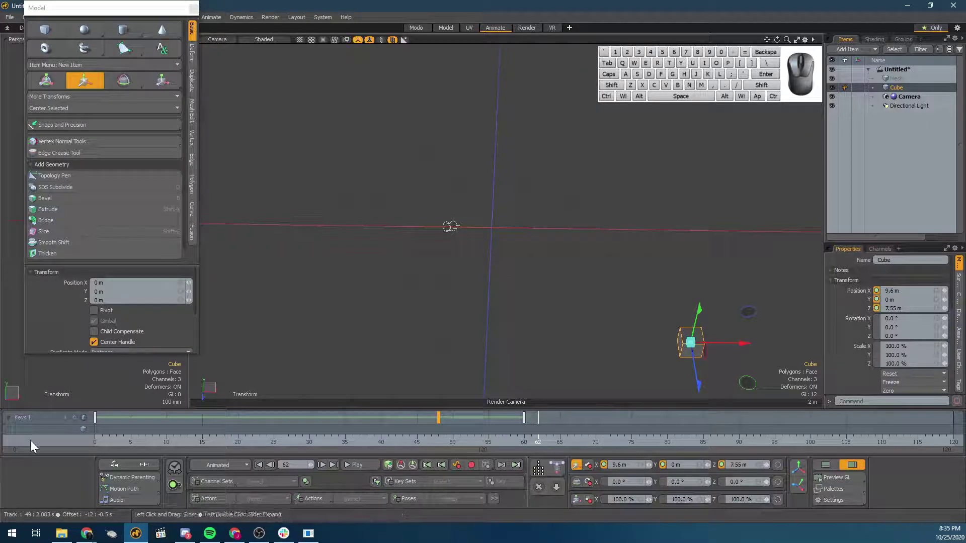
{"action": "left_click_drag", "start_coordinate": [159, 439], "coordinate": [76, 440]}
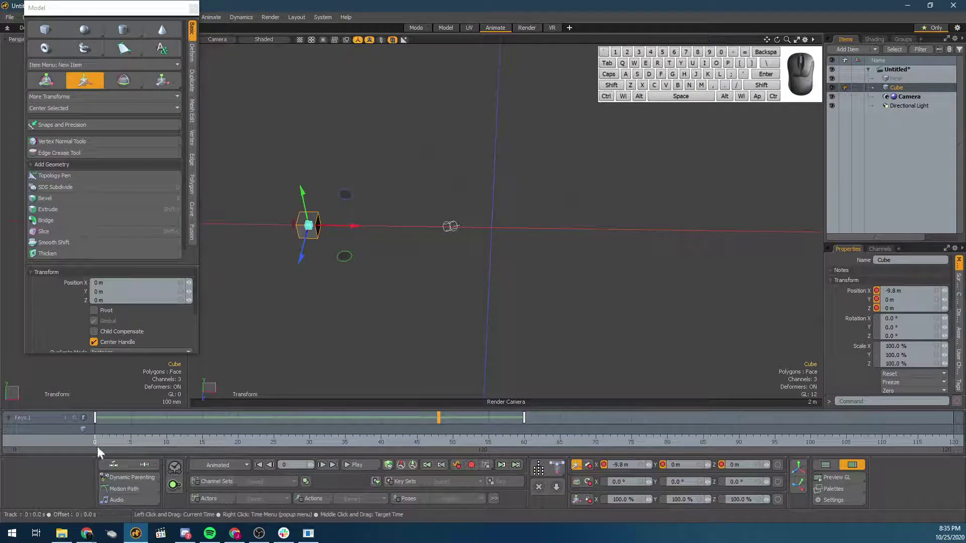
{"action": "left_click_drag", "start_coordinate": [135, 446], "coordinate": [437, 443]}
{"action": "mouse_move", "coordinate": [673, 238]}
{"action": "left_mouse_down"}
{"action": "mouse_move", "coordinate": [688, 347]}
{"action": "mouse_move", "coordinate": [672, 236]}
{"action": "left_mouse_up"}
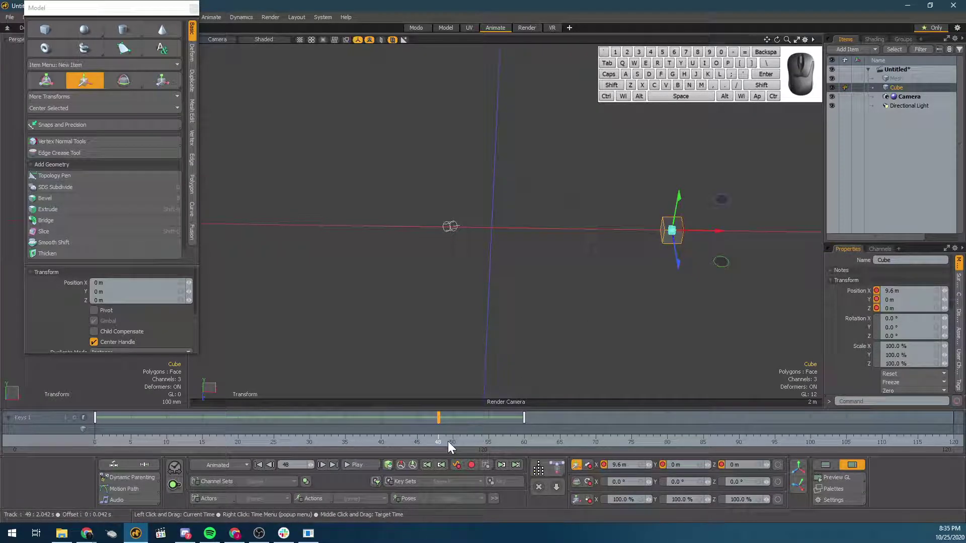
{"action": "left_click", "coordinate": [589, 482]}
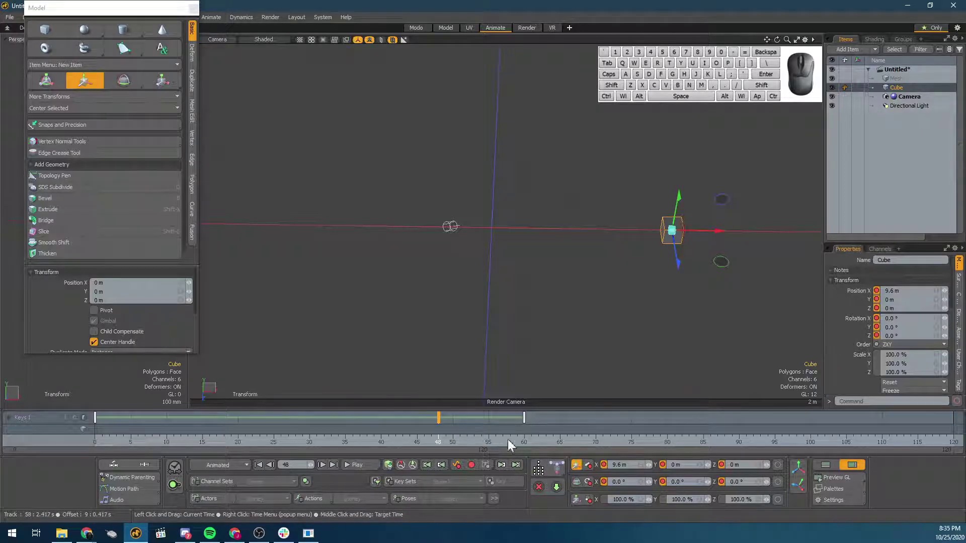
Step: At frame 60, rotate the cube to about 233° on X and -4° on Y
{"action": "left_click", "coordinate": [524, 442]}
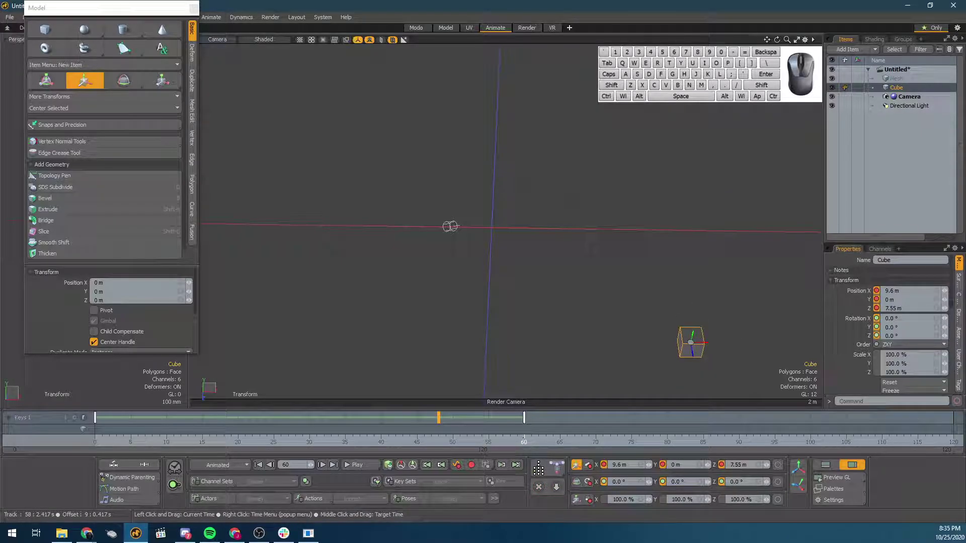
{"action": "key", "text": "e"}
{"action": "left_click_drag", "start_coordinate": [705, 336], "coordinate": [699, 390]}
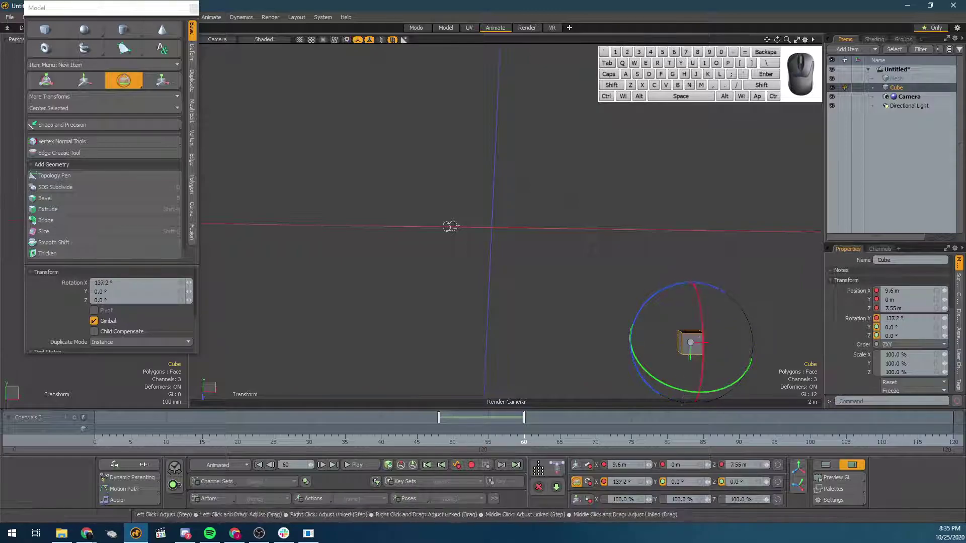
{"action": "left_click_drag", "start_coordinate": [729, 293], "coordinate": [698, 366]}
{"action": "left_click_drag", "start_coordinate": [703, 308], "coordinate": [699, 377]}
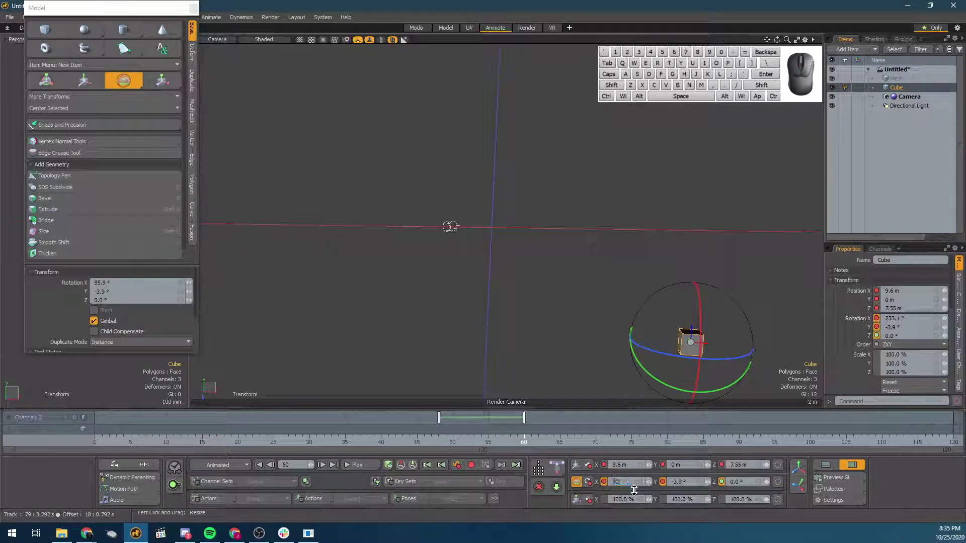
Step: Set the cube's X rotation at frame 60 to 270° and play back the animation to check the motion
{"action": "key", "text": "Return"}
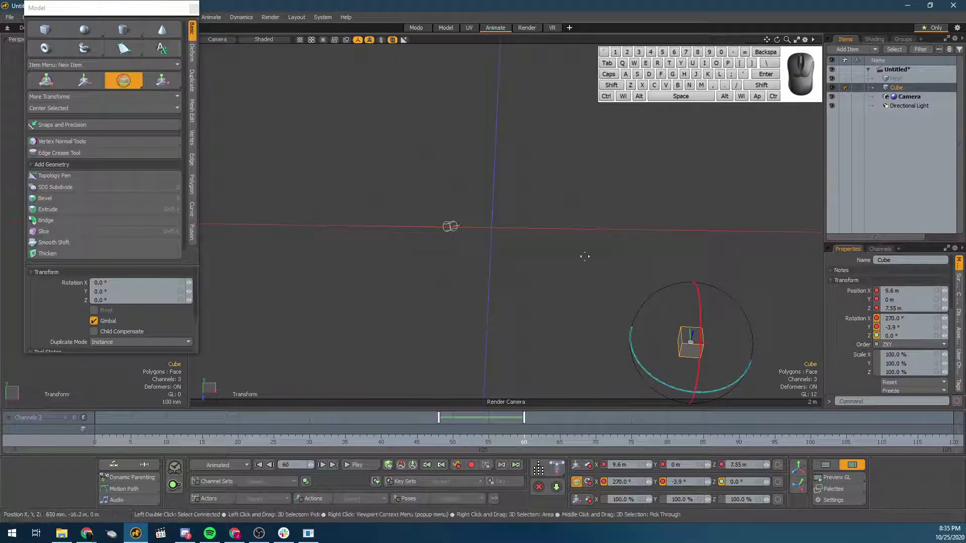
{"action": "left_click_drag", "start_coordinate": [476, 442], "coordinate": [102, 442]}
{"action": "left_click", "coordinate": [358, 465]}
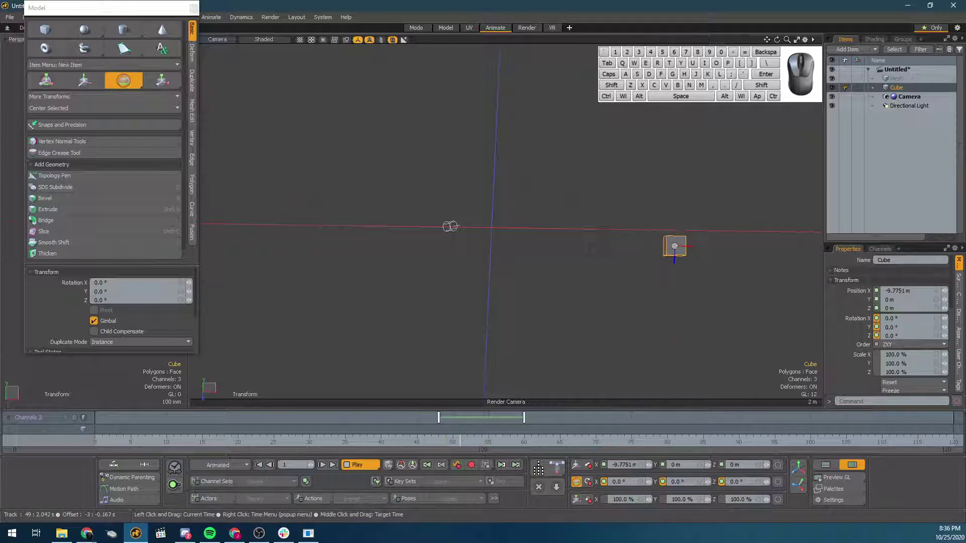
{"action": "left_click", "coordinate": [476, 443]}
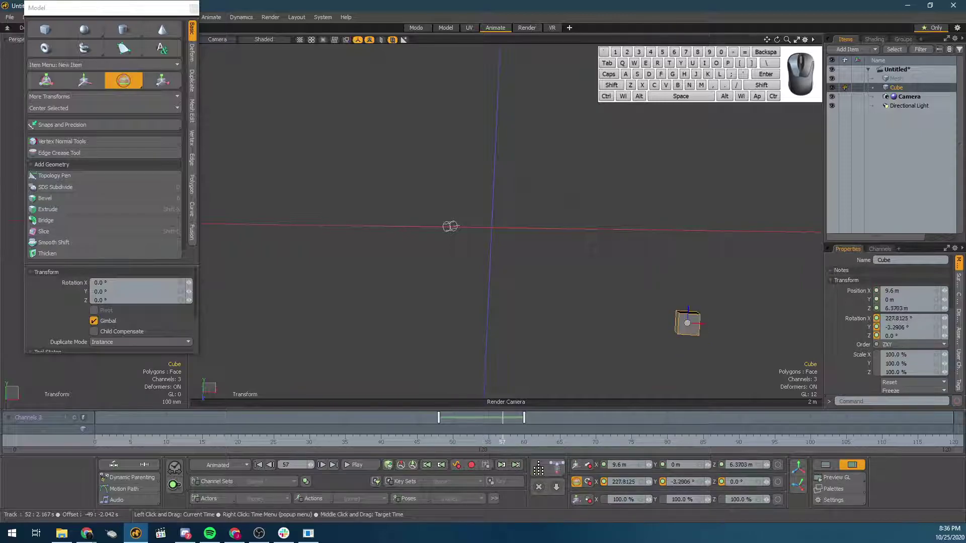
Step: At frame 60, set the cube's X rotation to 180° and check the motion between frames 48 and 60
{"action": "left_click", "coordinate": [523, 441]}
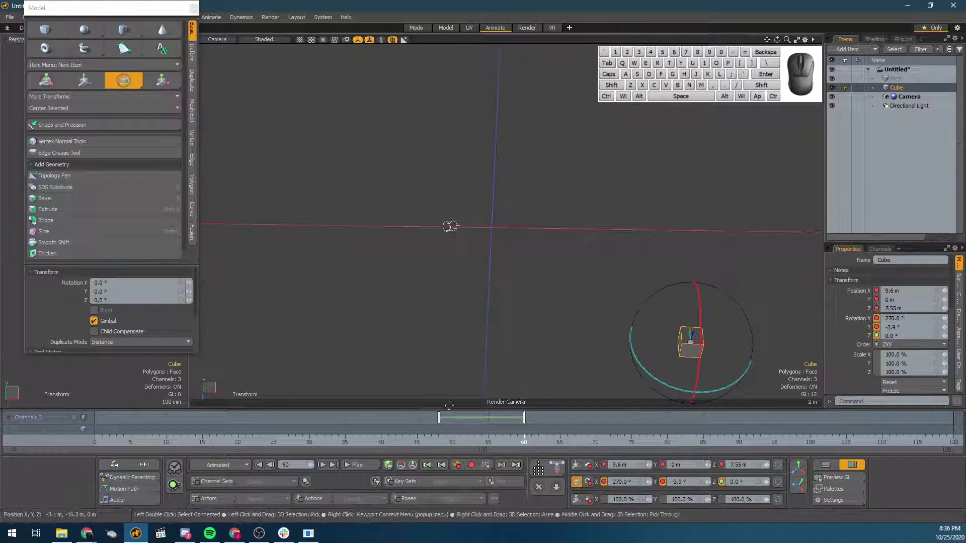
{"action": "left_click", "coordinate": [636, 483]}
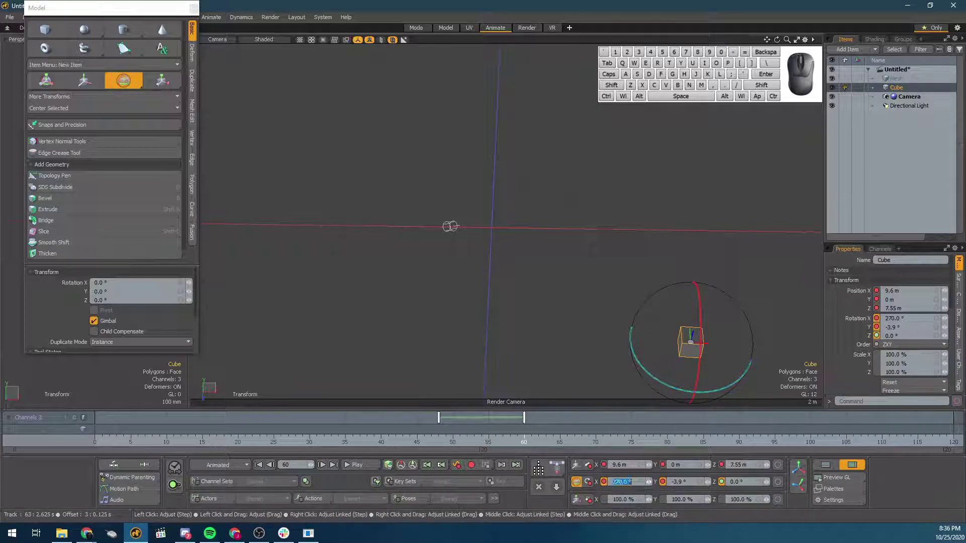
{"action": "key", "text": "Return"}
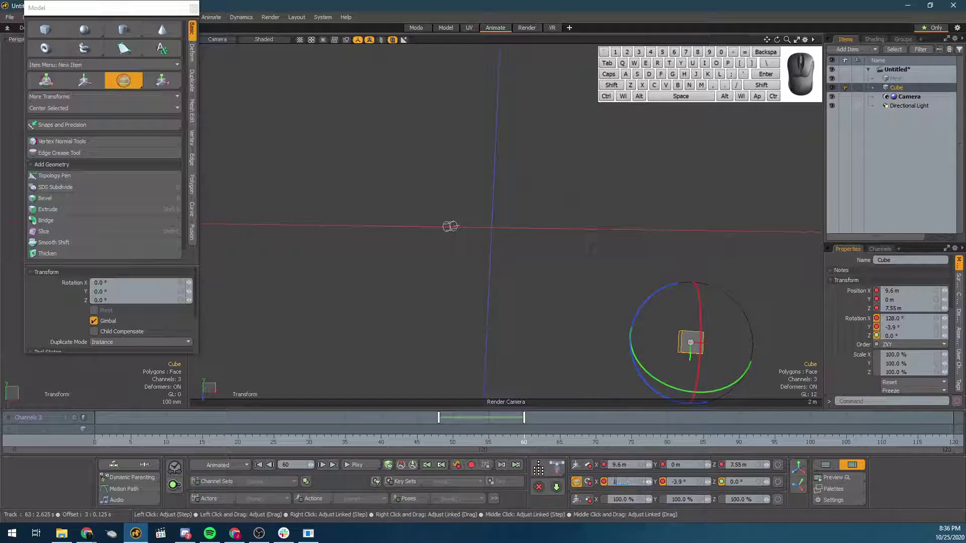
{"action": "key", "text": "Return"}
{"action": "left_click_drag", "start_coordinate": [437, 443], "coordinate": [538, 443]}
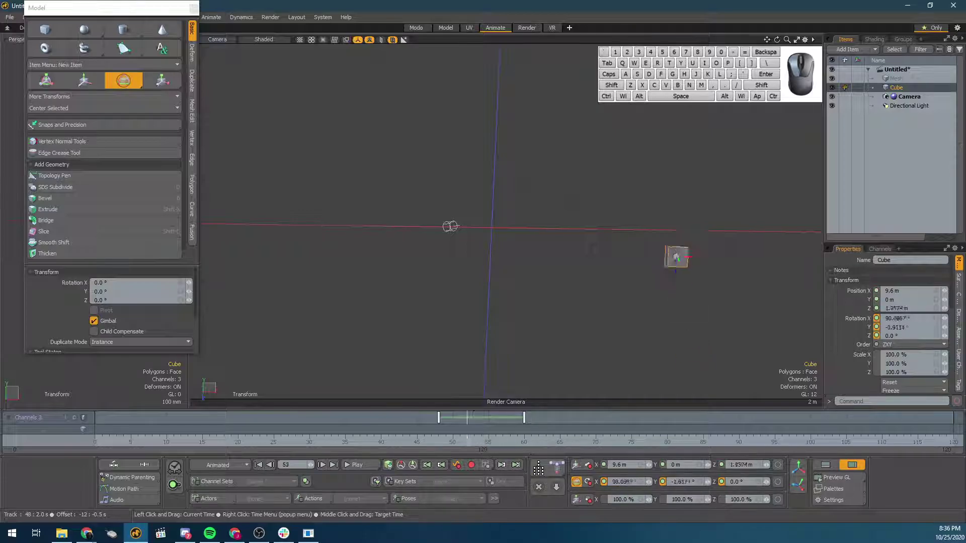
{"action": "left_click_drag", "start_coordinate": [501, 439], "coordinate": [526, 442]}
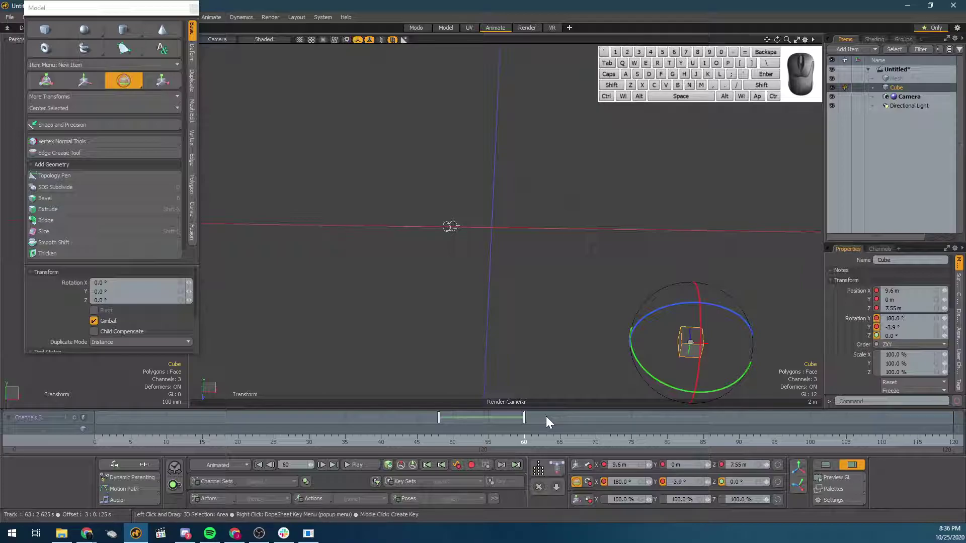
{"action": "mouse_move", "coordinate": [448, 440]}
{"action": "left_mouse_down"}
{"action": "mouse_move", "coordinate": [524, 440]}
{"action": "mouse_move", "coordinate": [436, 432]}
{"action": "left_mouse_up"}
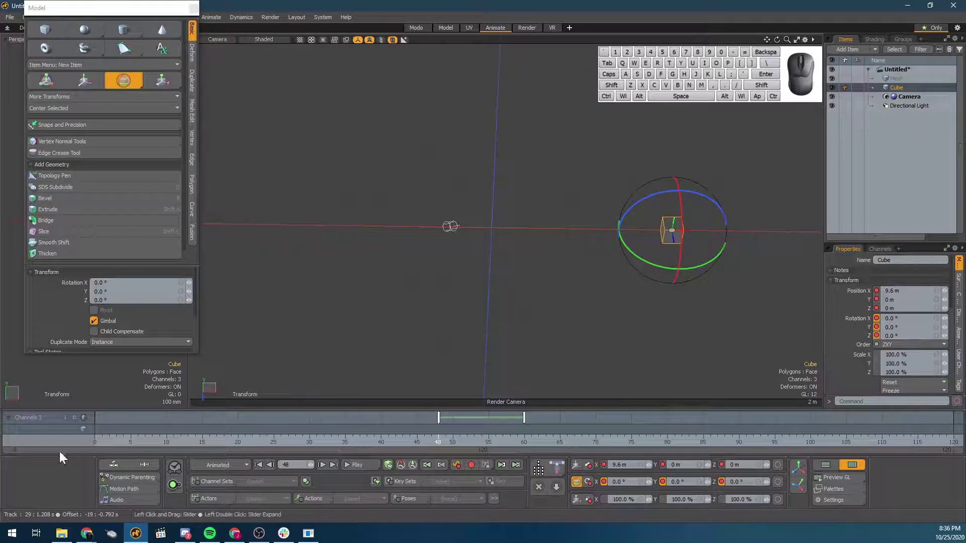
Step: Narrow the timeline's visible range to frames 45 through 62
{"action": "left_click_drag", "start_coordinate": [7, 452], "coordinate": [156, 451]}
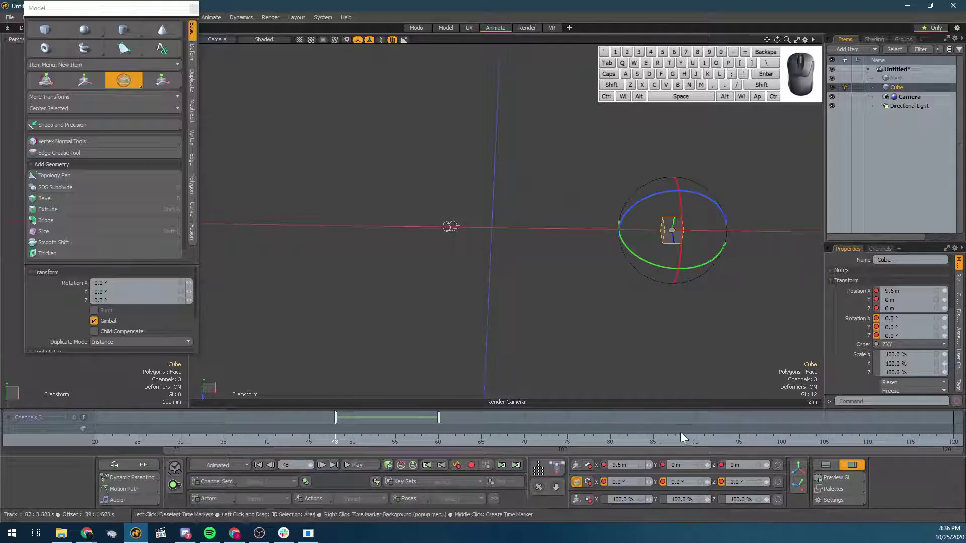
{"action": "left_click_drag", "start_coordinate": [170, 453], "coordinate": [352, 451]}
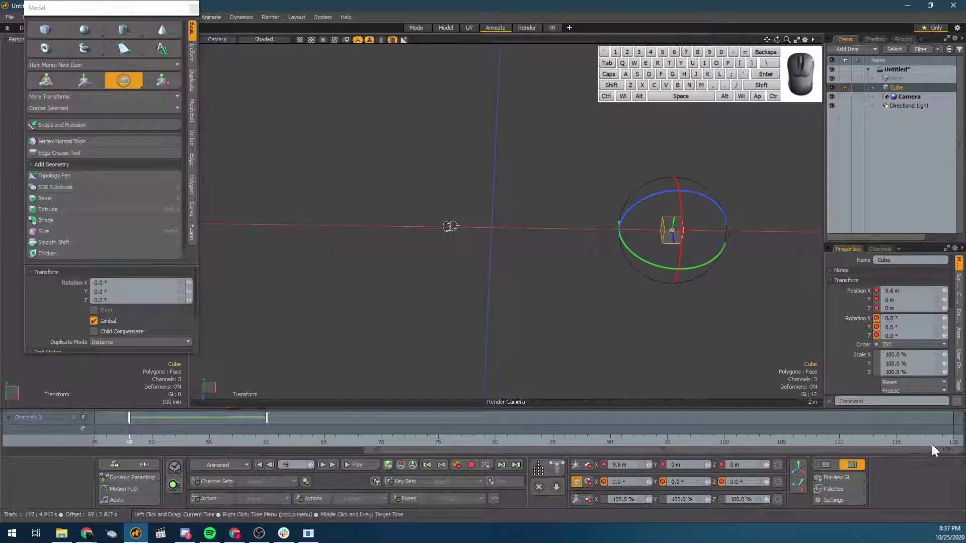
{"action": "left_click_drag", "start_coordinate": [962, 451], "coordinate": [484, 451]}
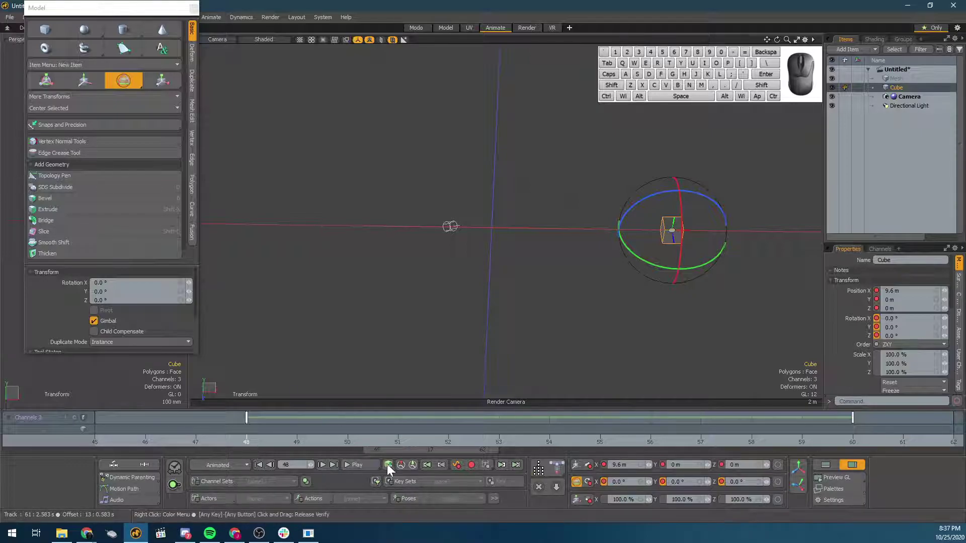
Step: Play back the frame 45–62 range and frame the cube in the viewport to review its move and rotation
{"action": "left_click", "coordinate": [364, 467]}
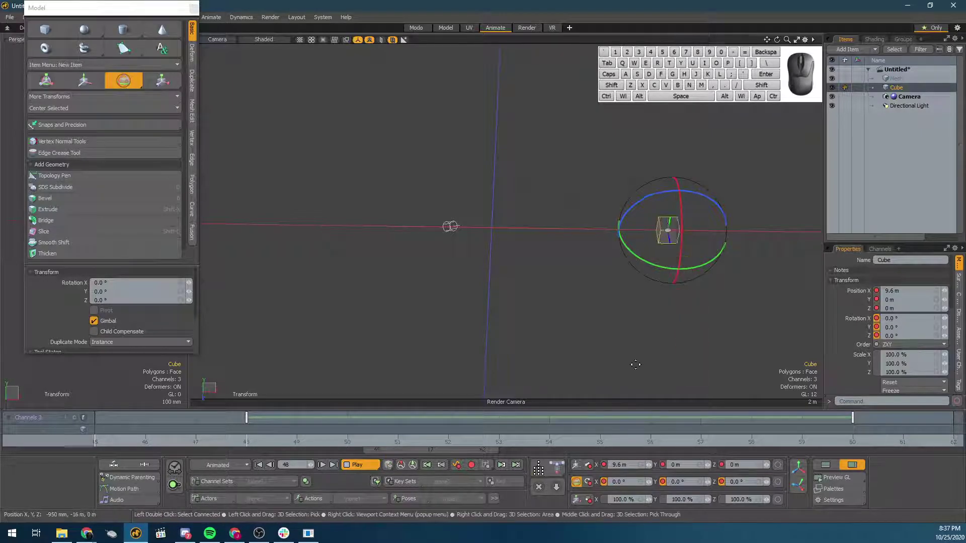
{"action": "left_click_drag", "start_coordinate": [613, 352], "coordinate": [723, 326], "text": "alt"}
{"action": "key", "text": "e"}
{"action": "key", "text": "shift+a"}
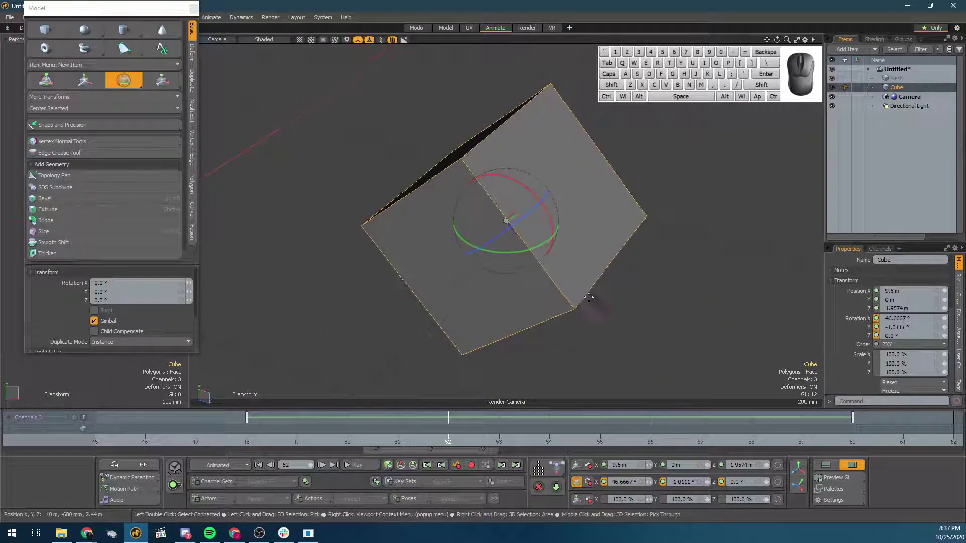
{"action": "scroll", "coordinate": [356, 348], "scroll_direction": "down", "scroll_amount": 1}
{"action": "key", "text": "q"}
{"action": "left_click", "coordinate": [326, 335]}
{"action": "scroll", "coordinate": [366, 362], "scroll_direction": "down", "scroll_amount": 4}
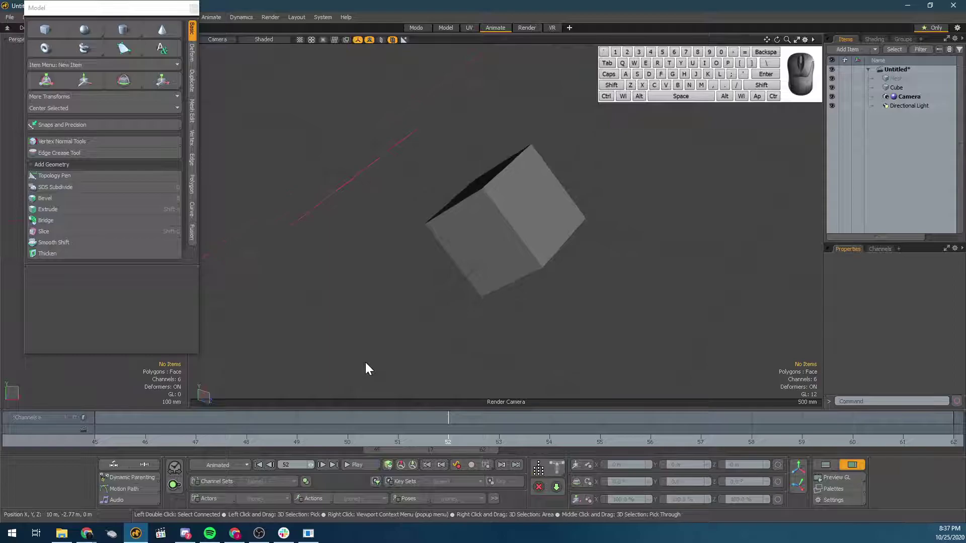
{"action": "scroll", "coordinate": [401, 358], "scroll_direction": "down", "scroll_amount": 2}
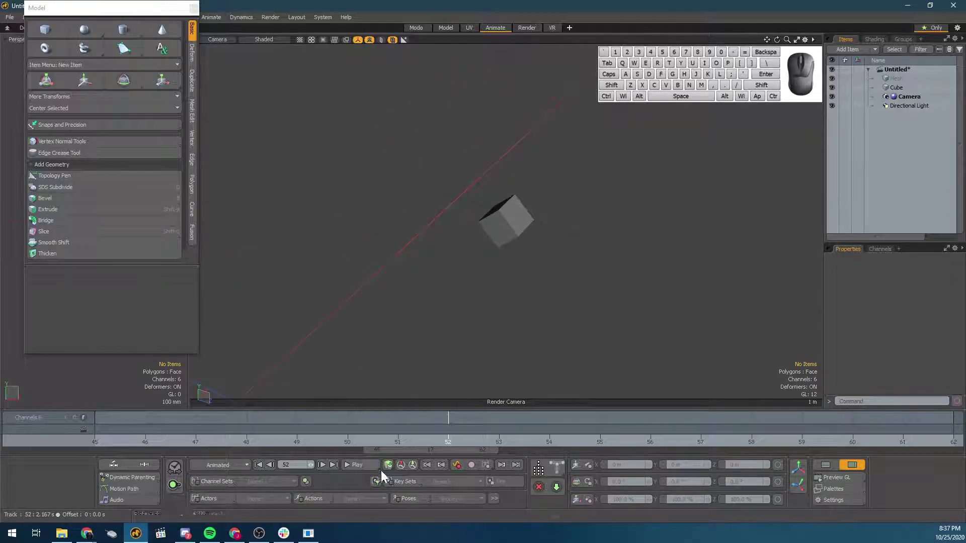
{"action": "left_click", "coordinate": [358, 465]}
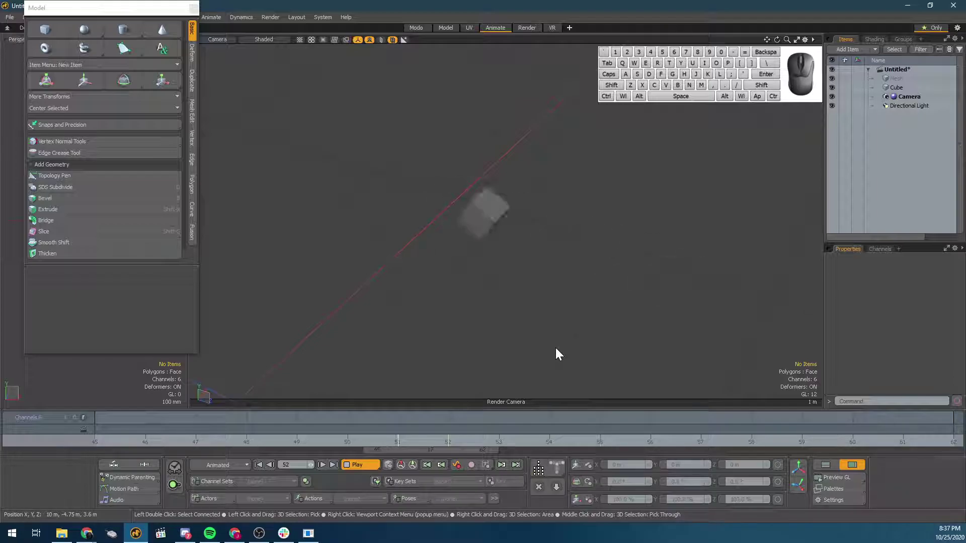
{"action": "left_click", "coordinate": [369, 463]}
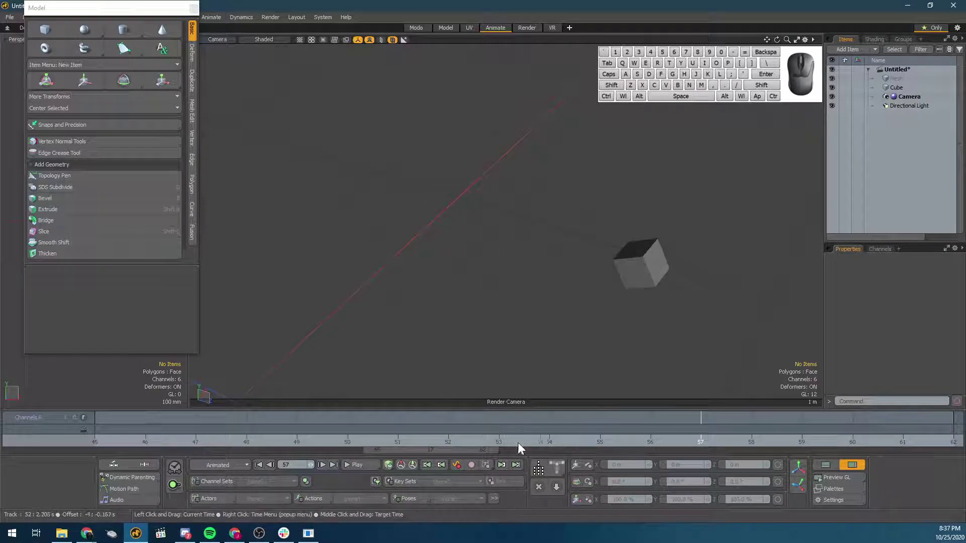
Step: Extend the visible range to frame 88, try moving the cube's frame 60 keys to frame 72, and scrub to check the slower motion
{"action": "left_click", "coordinate": [648, 252]}
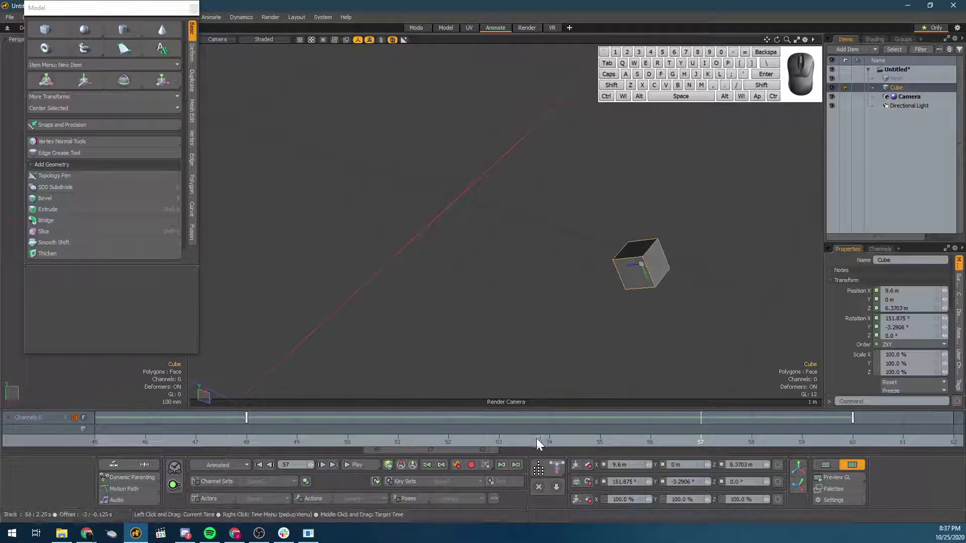
{"action": "left_click_drag", "start_coordinate": [492, 451], "coordinate": [705, 449]}
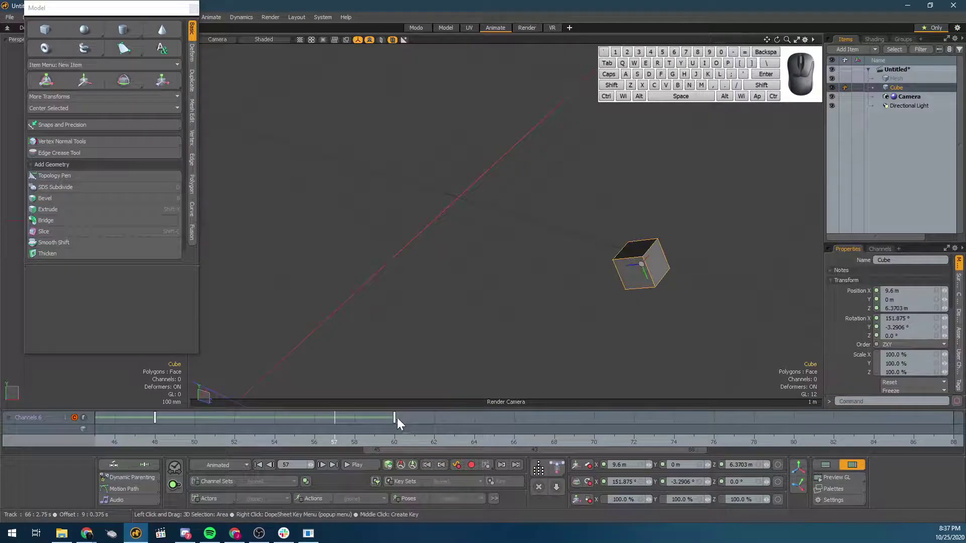
{"action": "left_click_drag", "start_coordinate": [394, 416], "coordinate": [633, 427]}
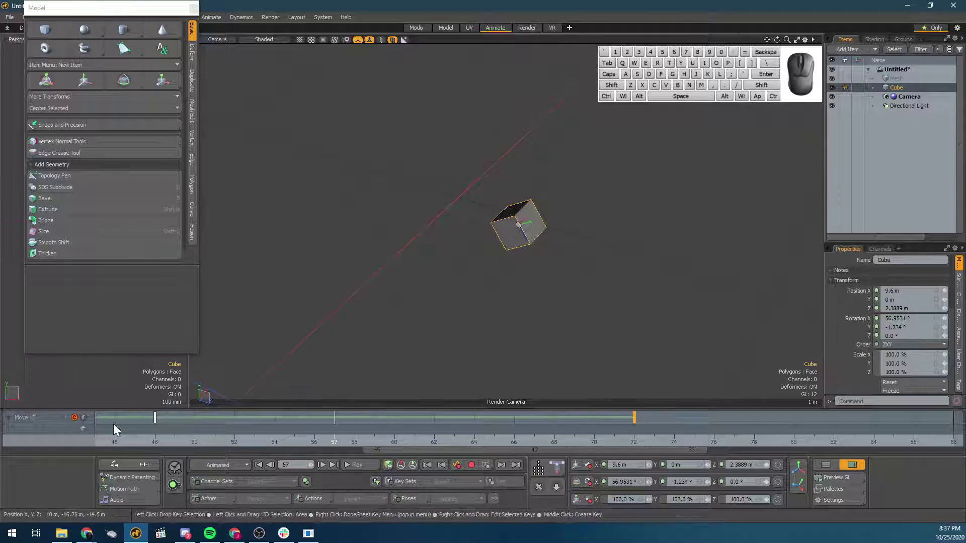
{"action": "left_click", "coordinate": [636, 415]}
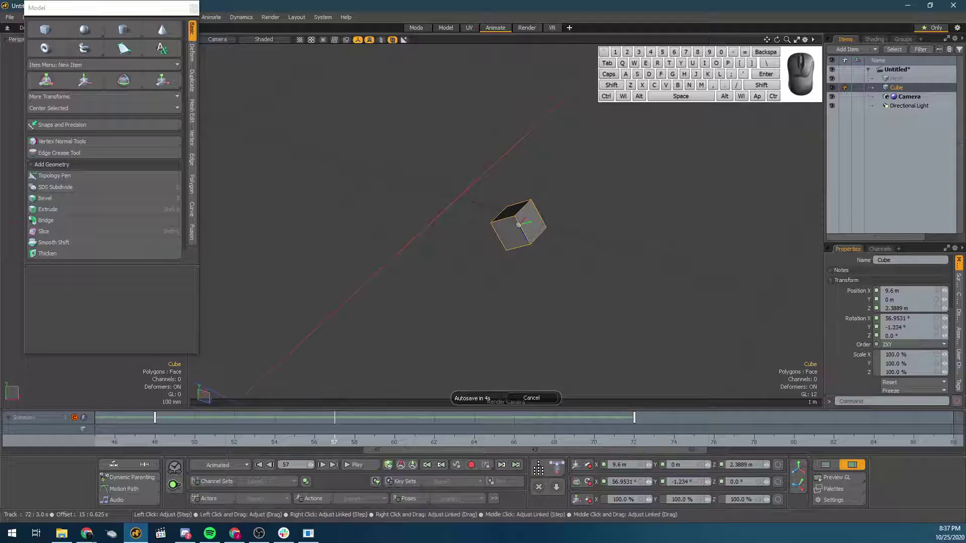
{"action": "left_click", "coordinate": [593, 441]}
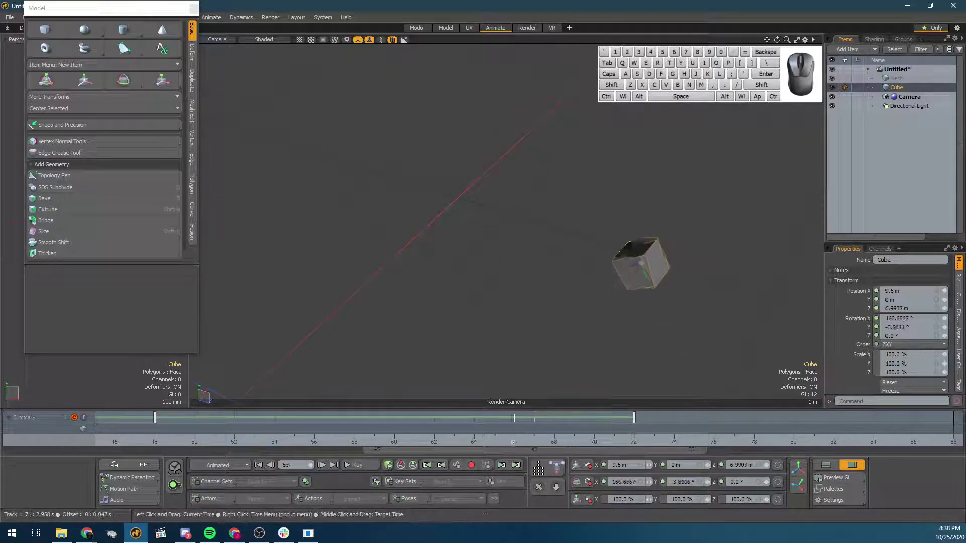
{"action": "key", "text": "ctrl+z"}
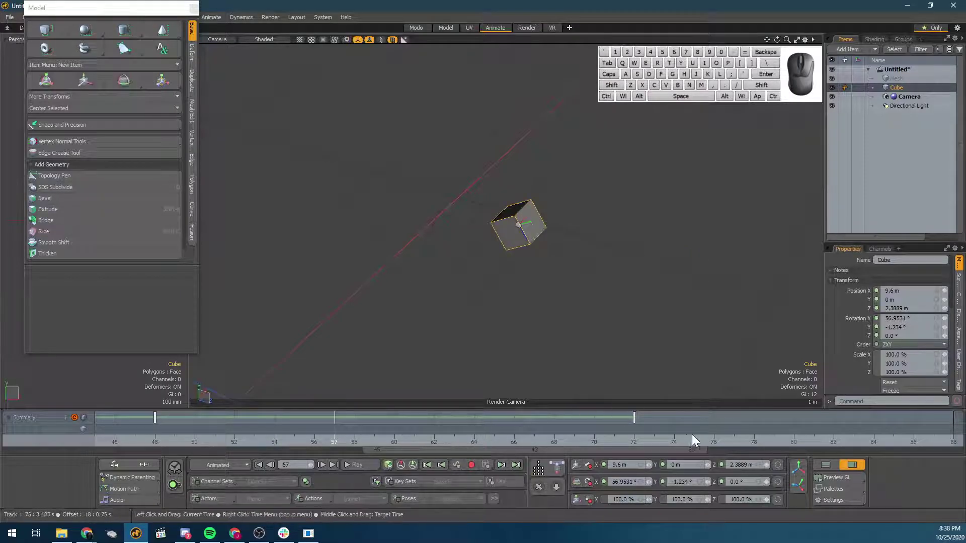
Step: Enlarge the timeline to show the Position and Rotation rows, and close the floating Model palette
{"action": "left_click_drag", "start_coordinate": [346, 409], "coordinate": [289, 258]}
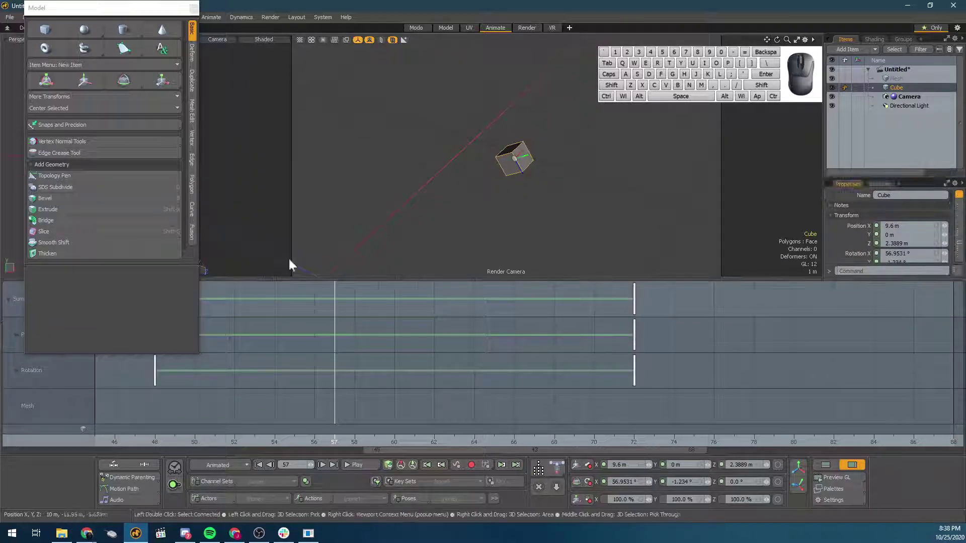
{"action": "left_click", "coordinate": [194, 9]}
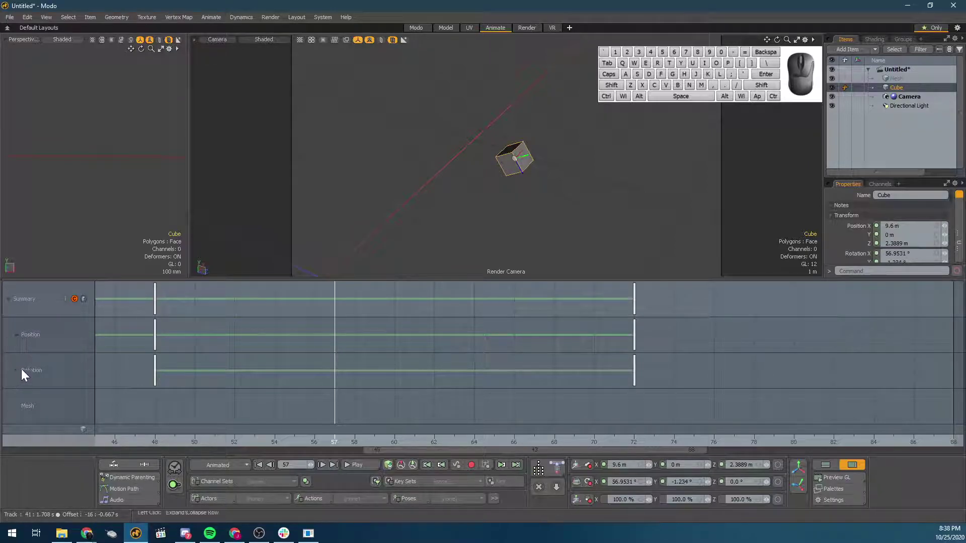
Step: Undo the move of the cube's end keys to frame 72
{"action": "left_click", "coordinate": [486, 163]}
{"action": "key", "text": "ctrl+z"}
{"action": "key", "text": "ctrl+z"}
{"action": "key", "text": "ctrl+z"}
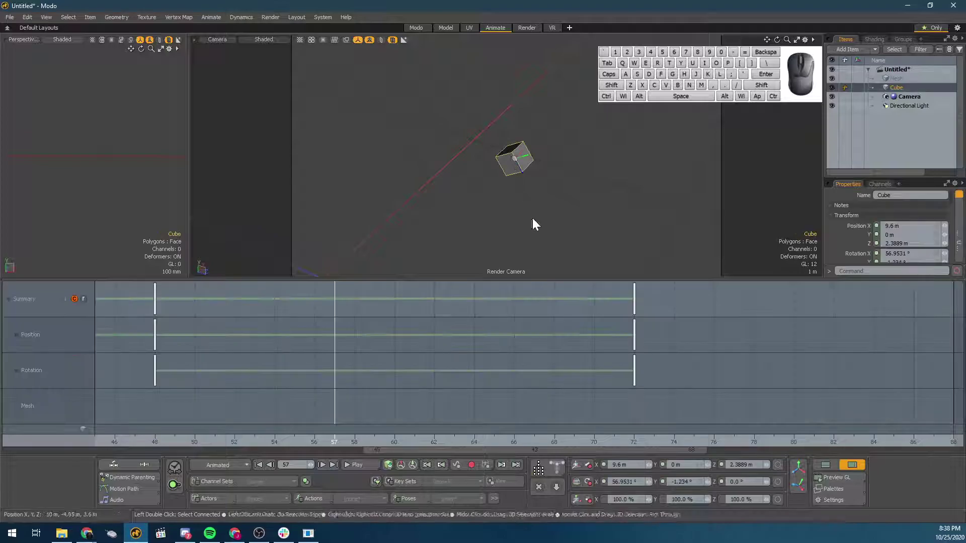
{"action": "key", "text": "ctrl+z"}
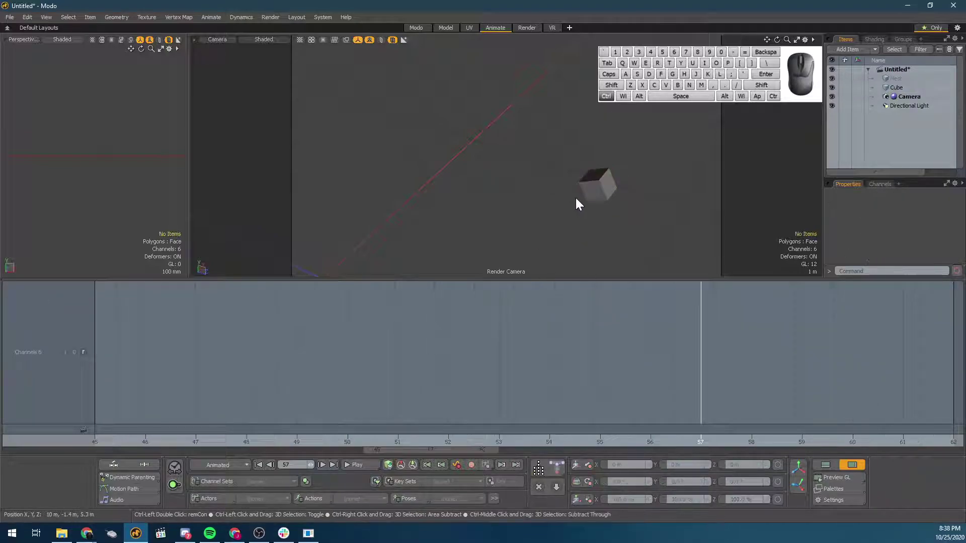
Step: Select the cube and extend the timeline's visible range to frame 77
{"action": "left_click_drag", "start_coordinate": [482, 453], "coordinate": [594, 453]}
{"action": "left_click", "coordinate": [605, 181]}
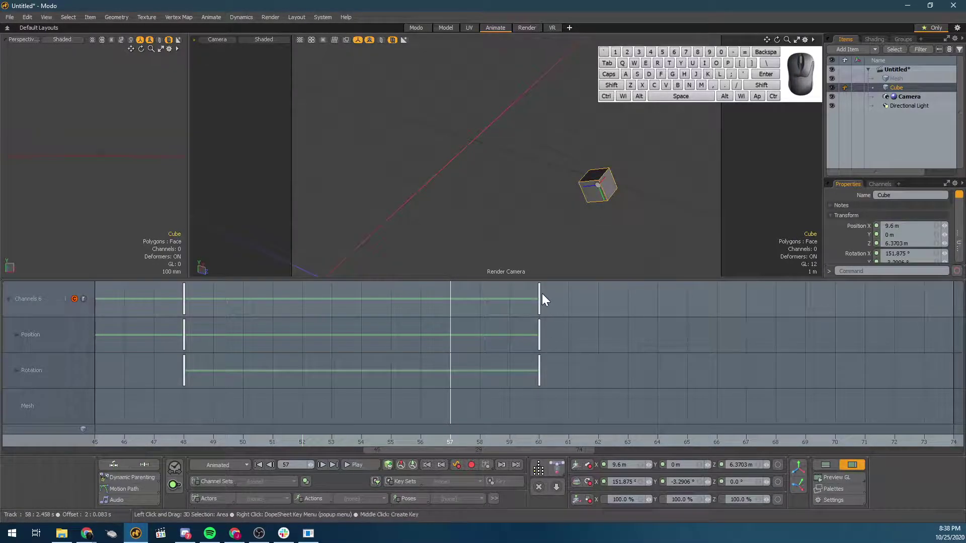
{"action": "left_click_drag", "start_coordinate": [583, 454], "coordinate": [603, 454]}
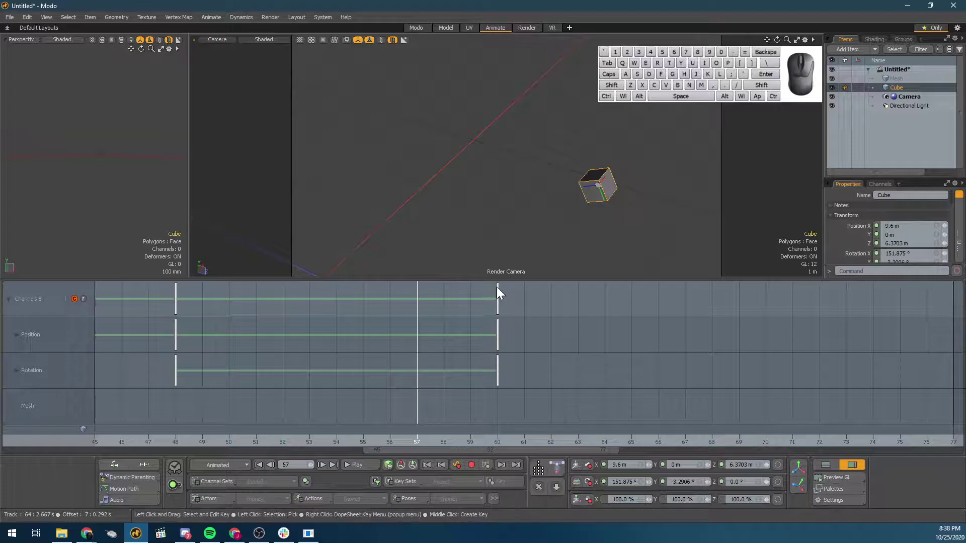
Step: Expand the Position channels, try moving the Position X key at frame 60 earlier, undo the move, and collapse the channels
{"action": "left_click", "coordinate": [15, 335]}
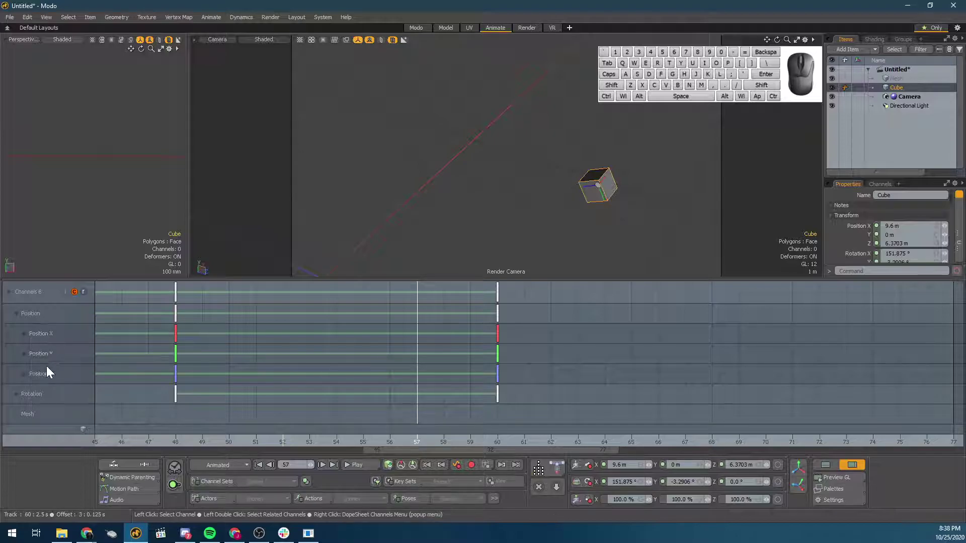
{"action": "left_click_drag", "start_coordinate": [497, 333], "coordinate": [434, 338]}
{"action": "key", "text": "ctrl+z"}
{"action": "left_click", "coordinate": [18, 318]}
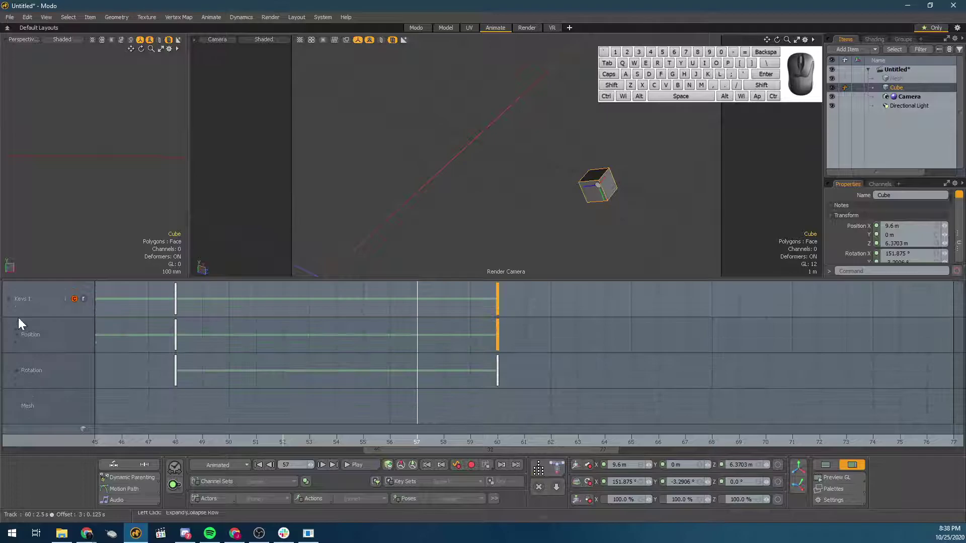
Step: Expand the Rotation channels, select the Rotation Y key at frame 60, and collapse the channels
{"action": "left_click", "coordinate": [17, 371]}
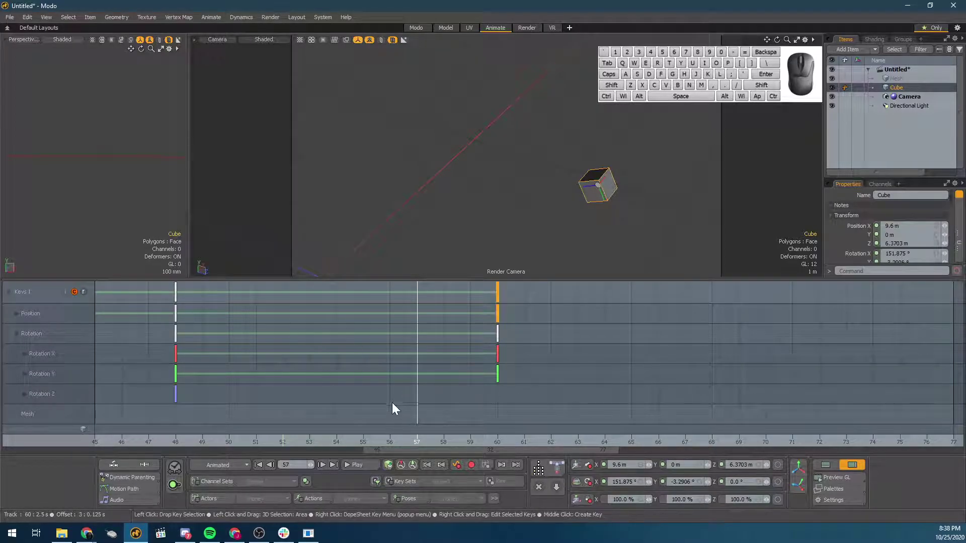
{"action": "mouse_move", "coordinate": [498, 375]}
{"action": "left_mouse_down"}
{"action": "mouse_move", "coordinate": [424, 376]}
{"action": "mouse_move", "coordinate": [498, 374]}
{"action": "left_mouse_up"}
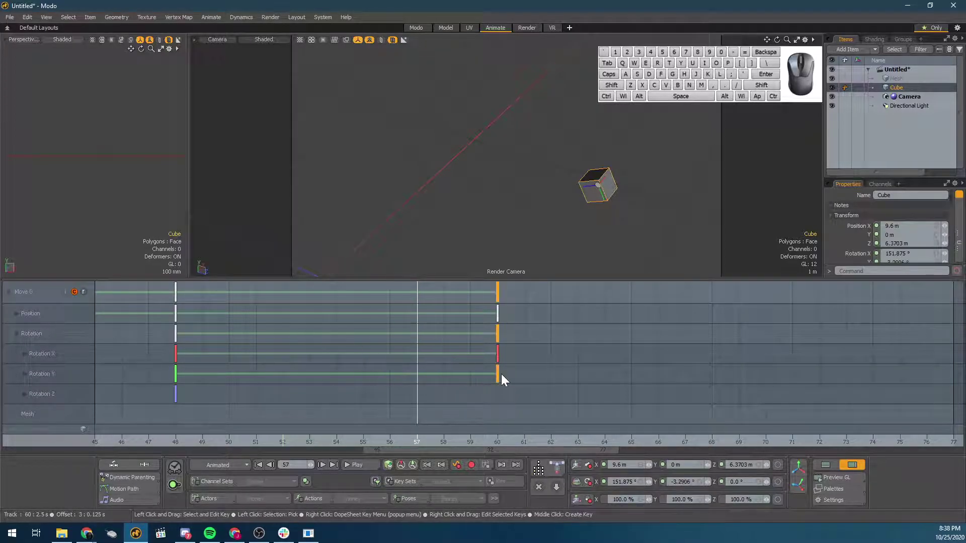
{"action": "left_click", "coordinate": [15, 336]}
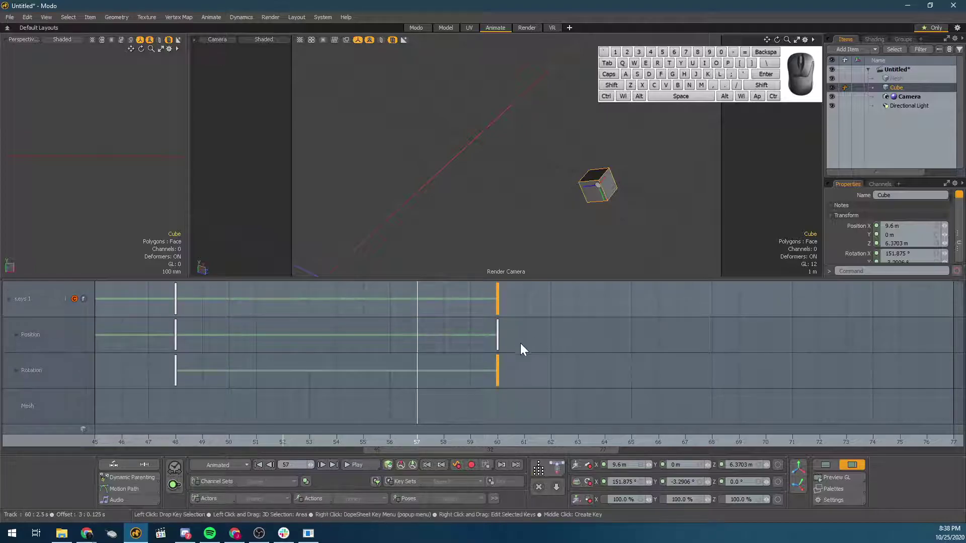
Step: Move the cube's Position and Rotation keys together from frame 60 to frame 72
{"action": "left_click", "coordinate": [498, 338]}
{"action": "left_click", "coordinate": [498, 371], "text": "shift"}
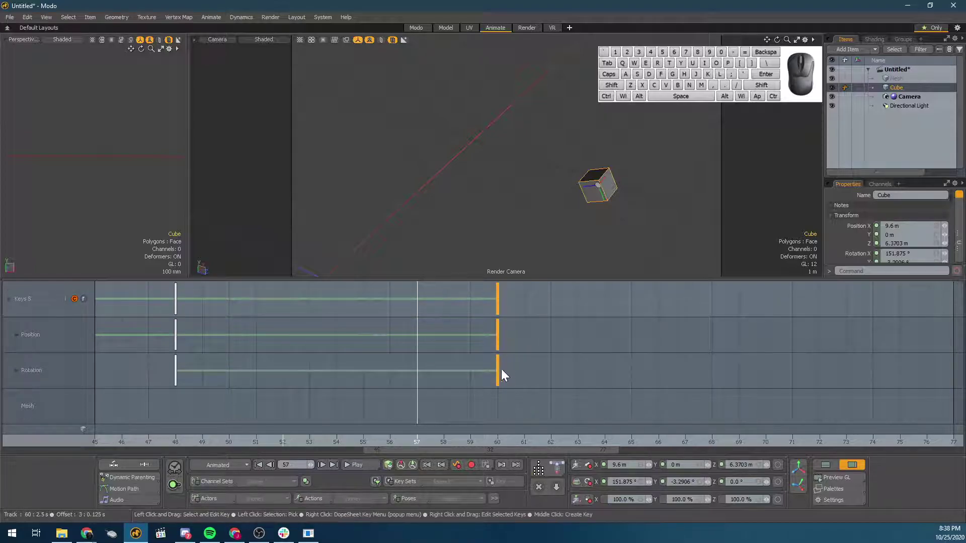
{"action": "left_click", "coordinate": [510, 354]}
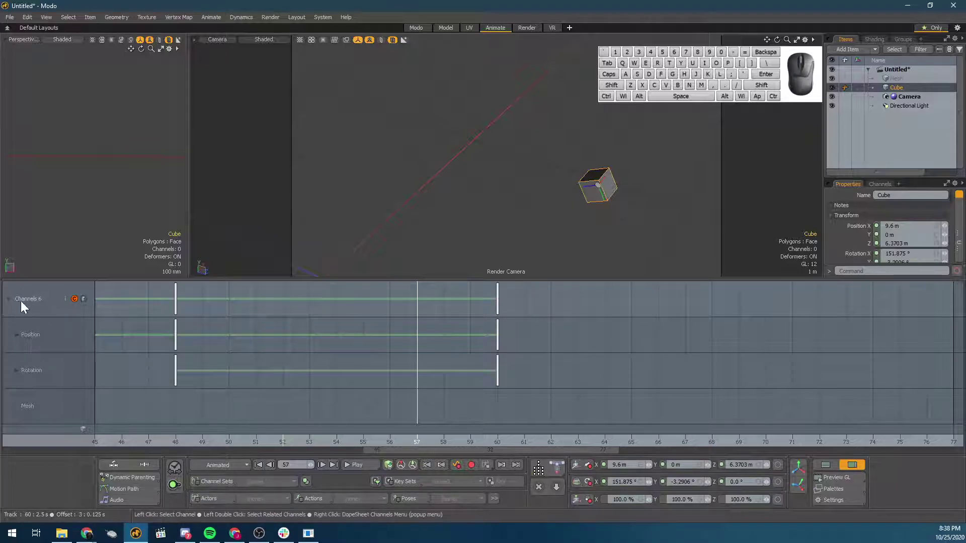
{"action": "left_click", "coordinate": [499, 300]}
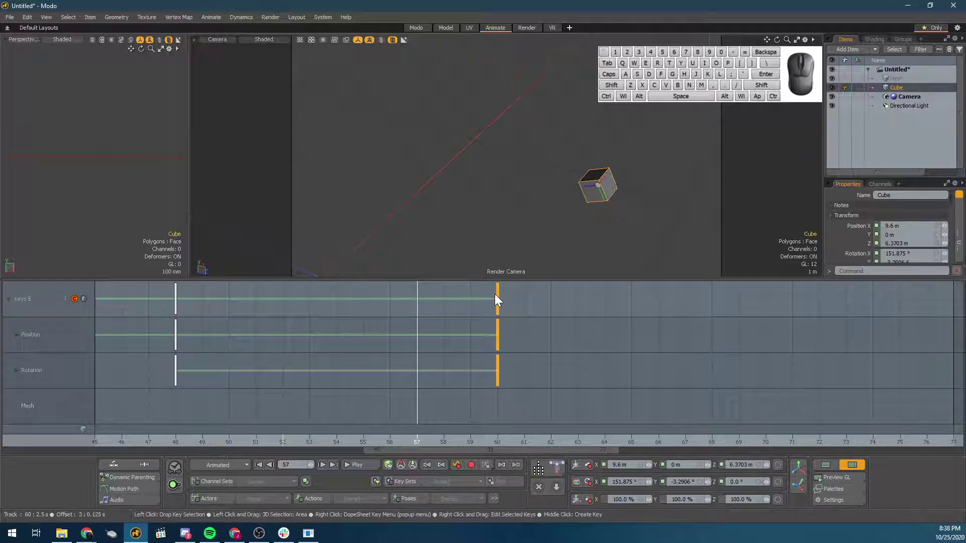
{"action": "left_click", "coordinate": [629, 300]}
{"action": "left_click_drag", "start_coordinate": [499, 299], "coordinate": [809, 334]}
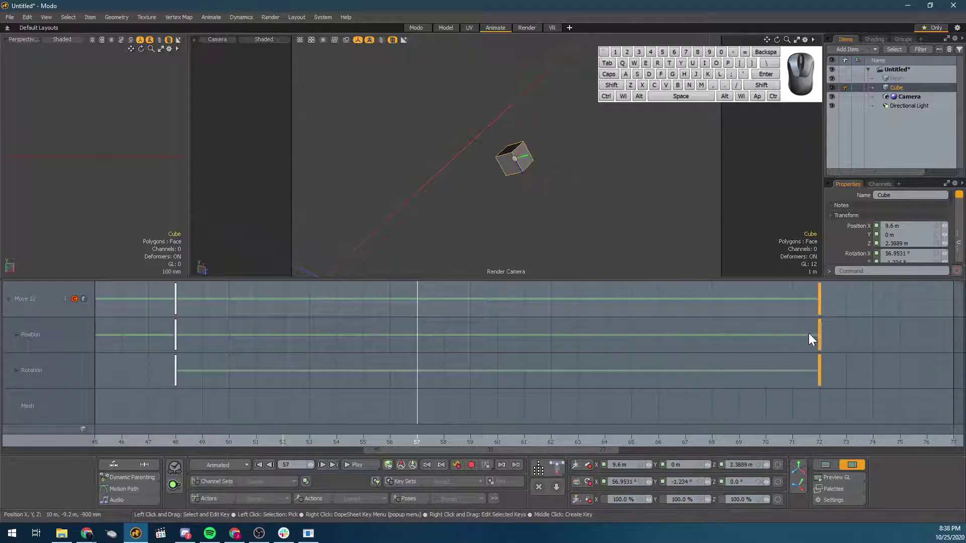
Step: Reselect the cube, collapse its channel rows, and shrink the timeline's height to a single summary row
{"action": "left_click_drag", "start_coordinate": [517, 278], "coordinate": [521, 386]}
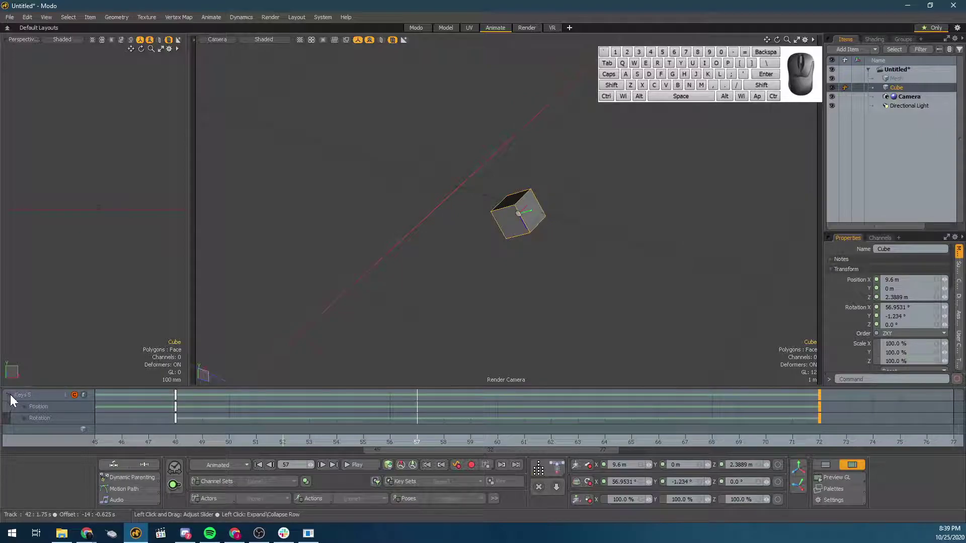
{"action": "left_click", "coordinate": [288, 372]}
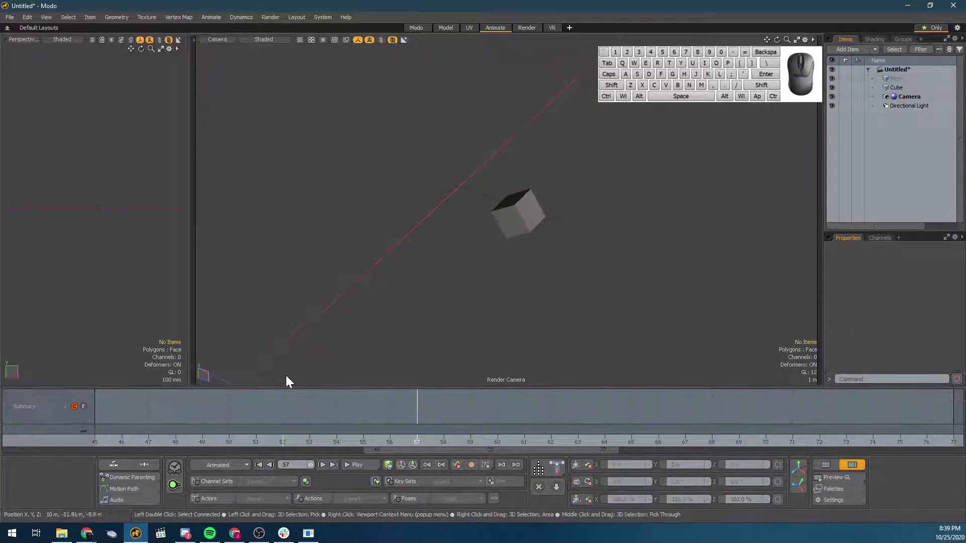
{"action": "left_click_drag", "start_coordinate": [285, 387], "coordinate": [280, 396]}
{"action": "left_click", "coordinate": [514, 220]}
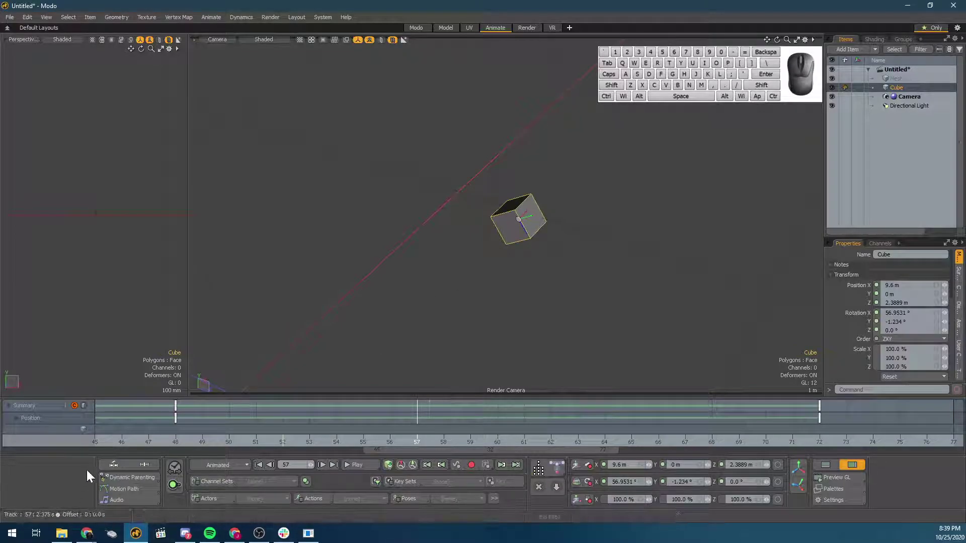
{"action": "left_click", "coordinate": [7, 407]}
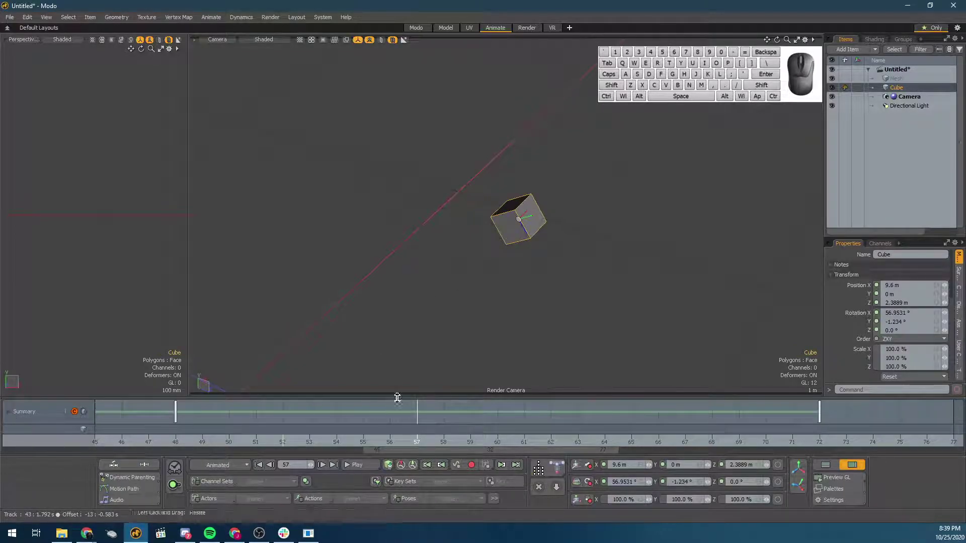
{"action": "left_click_drag", "start_coordinate": [397, 395], "coordinate": [400, 406]}
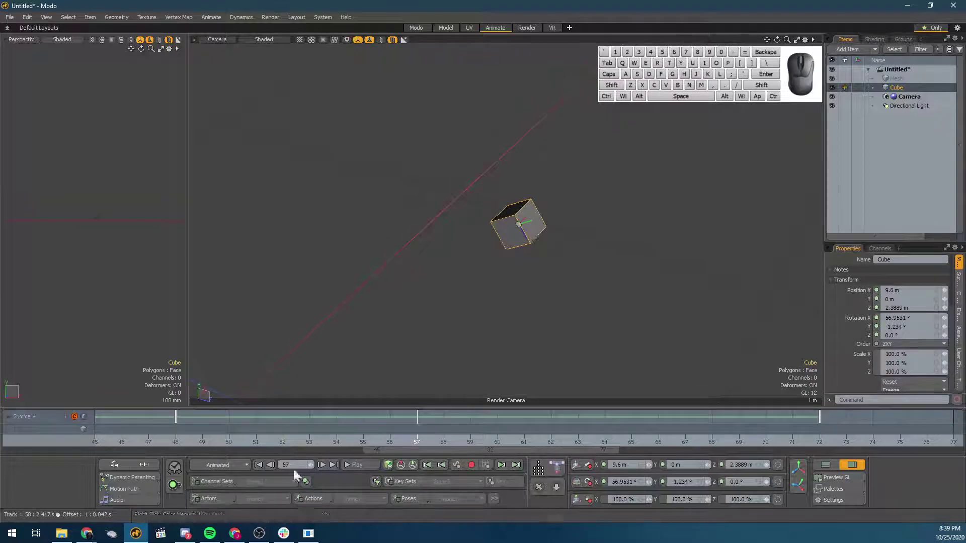
Step: Play the animation from the first visible frame and view the cube's whole path from above
{"action": "left_click", "coordinate": [258, 465]}
{"action": "left_click", "coordinate": [365, 466]}
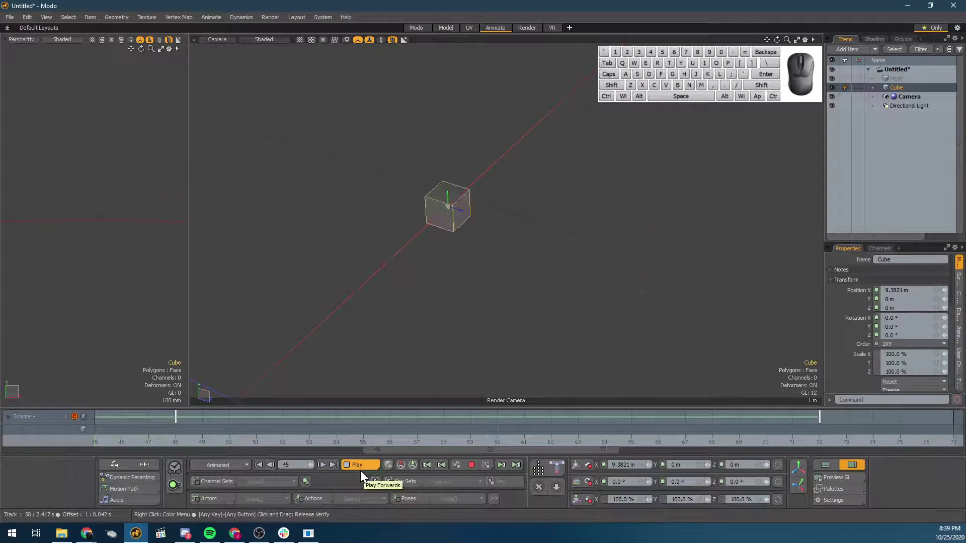
{"action": "key", "text": "alt"}
{"action": "left_click_drag", "start_coordinate": [486, 311], "coordinate": [448, 333], "text": "alt"}
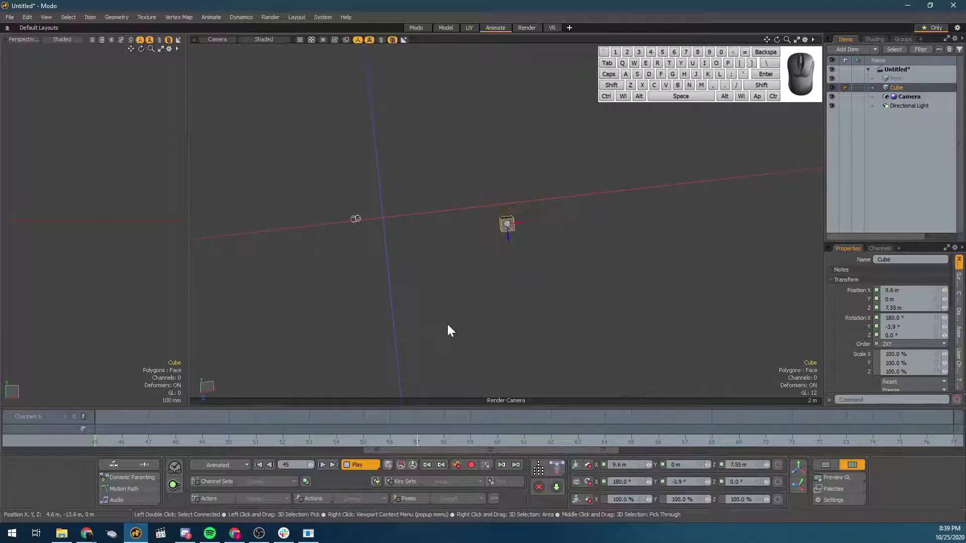
Step: Extend the timeline's visible range to frames 0 through 120, stop playback, and go to frame 0
{"action": "left_click_drag", "start_coordinate": [364, 452], "coordinate": [15, 450]}
{"action": "left_click_drag", "start_coordinate": [619, 450], "coordinate": [955, 451]}
{"action": "left_click", "coordinate": [373, 466]}
{"action": "left_click", "coordinate": [346, 438]}
{"action": "left_click_drag", "start_coordinate": [281, 437], "coordinate": [91, 440]}
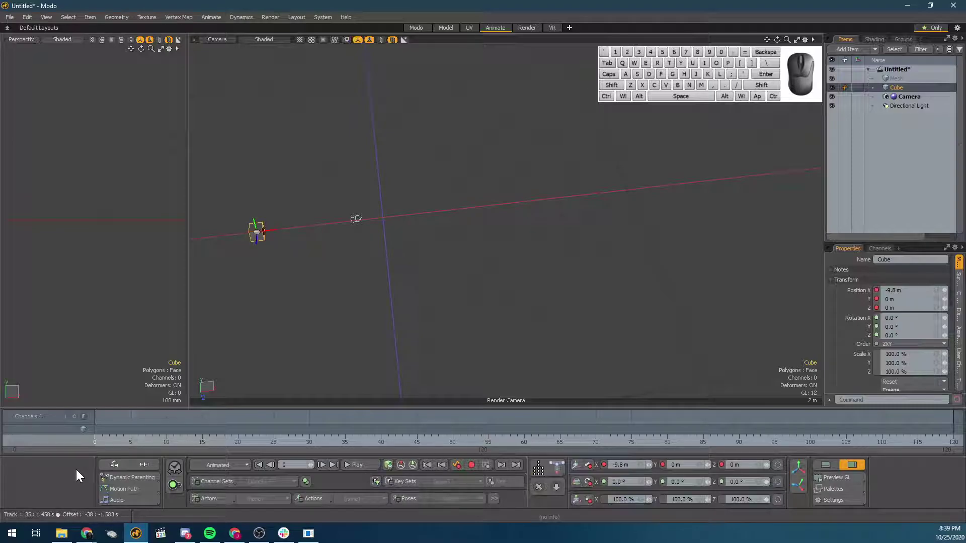
Step: Scrub and step backward and forward through the frames to examine the cube's in-between positions, returning to frame 0
{"action": "mouse_move", "coordinate": [123, 438]}
{"action": "left_mouse_down"}
{"action": "mouse_move", "coordinate": [342, 438]}
{"action": "mouse_move", "coordinate": [119, 440]}
{"action": "mouse_move", "coordinate": [295, 440]}
{"action": "mouse_move", "coordinate": [151, 439]}
{"action": "mouse_move", "coordinate": [274, 439]}
{"action": "left_mouse_up"}
{"action": "key", "text": "Left"}
{"action": "key", "text": "Left"}
{"action": "key", "text": "Left"}
{"action": "key", "text": "Left"}
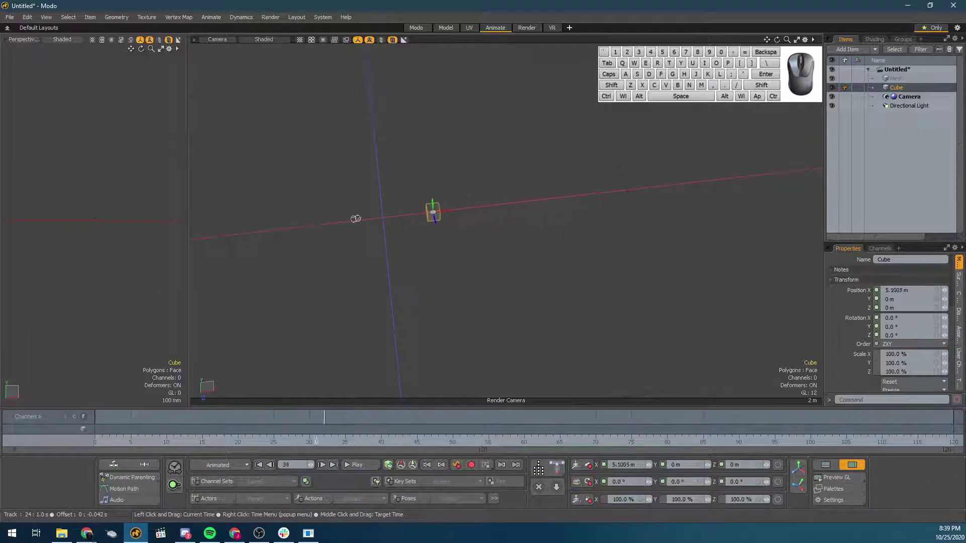
{"action": "key", "text": "Left"}
{"action": "key", "text": "Left"}
{"action": "key", "text": "Left"}
{"action": "key", "text": "Right"}
{"action": "key", "text": "Right"}
{"action": "key", "text": "Right"}
{"action": "key", "text": "Right"}
{"action": "key", "text": "Right"}
{"action": "key", "text": "Right"}
{"action": "key", "text": "Right"}
{"action": "key", "text": "Left"}
{"action": "key", "text": "Left"}
{"action": "key", "text": "Left"}
{"action": "key", "text": "Right"}
{"action": "key", "text": "Right"}
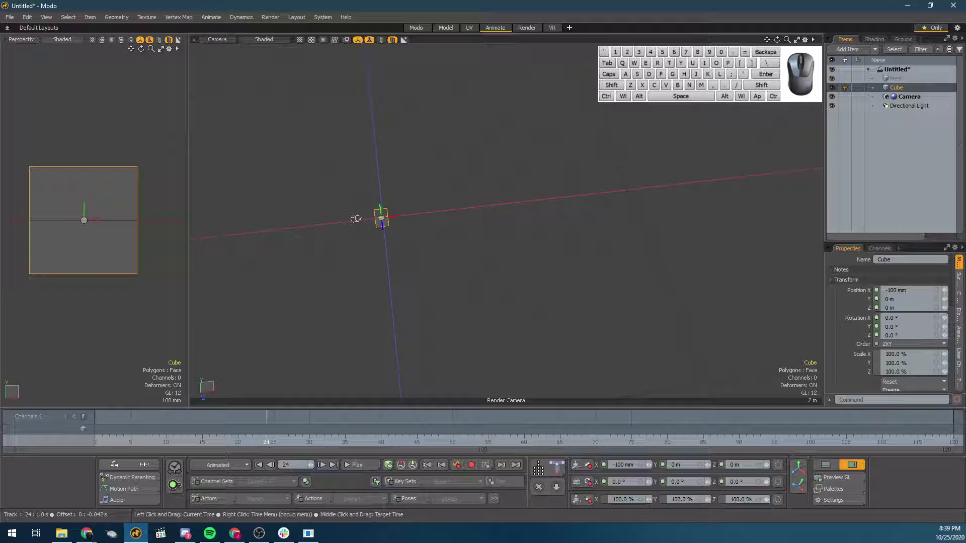
{"action": "key", "text": "Left"}
{"action": "key", "text": "Left"}
{"action": "key", "text": "Left"}
{"action": "key", "text": "Left"}
{"action": "key", "text": "Left"}
{"action": "key", "text": "Left"}
{"action": "key", "text": "Left"}
{"action": "key", "text": "Left"}
{"action": "key", "text": "Left"}
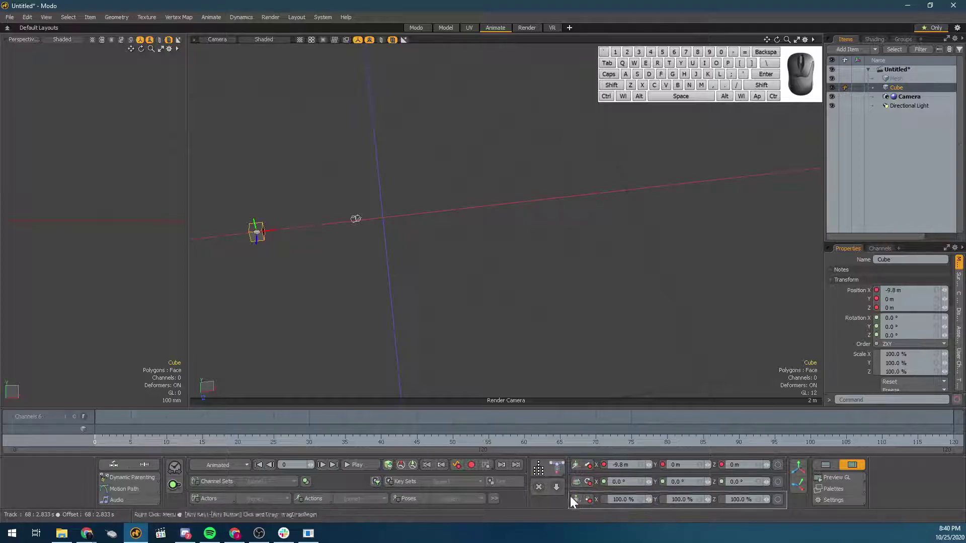
Step: Key the cube's scale at frame 0, and set its X, Y and Z scale to 50% at frame 48
{"action": "left_click", "coordinate": [590, 501]}
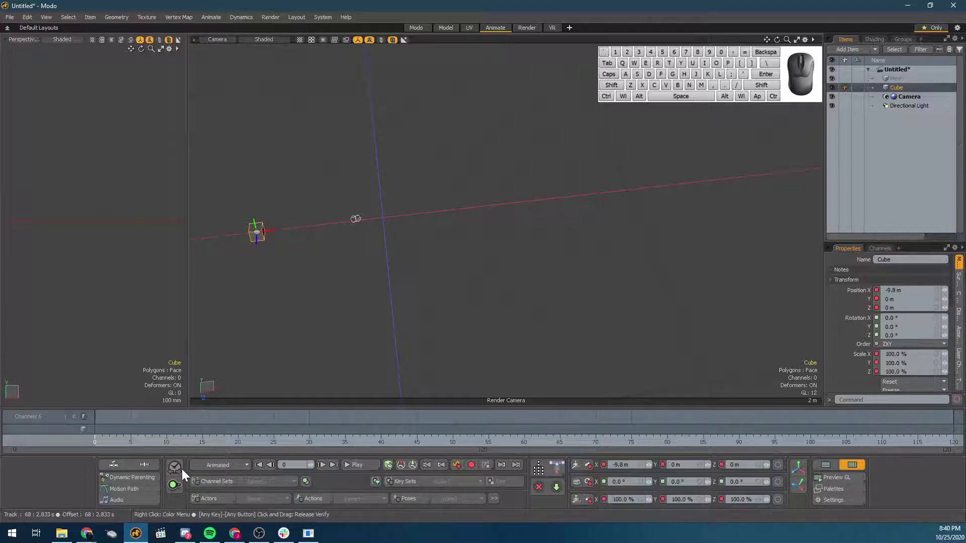
{"action": "left_click_drag", "start_coordinate": [123, 442], "coordinate": [439, 442]}
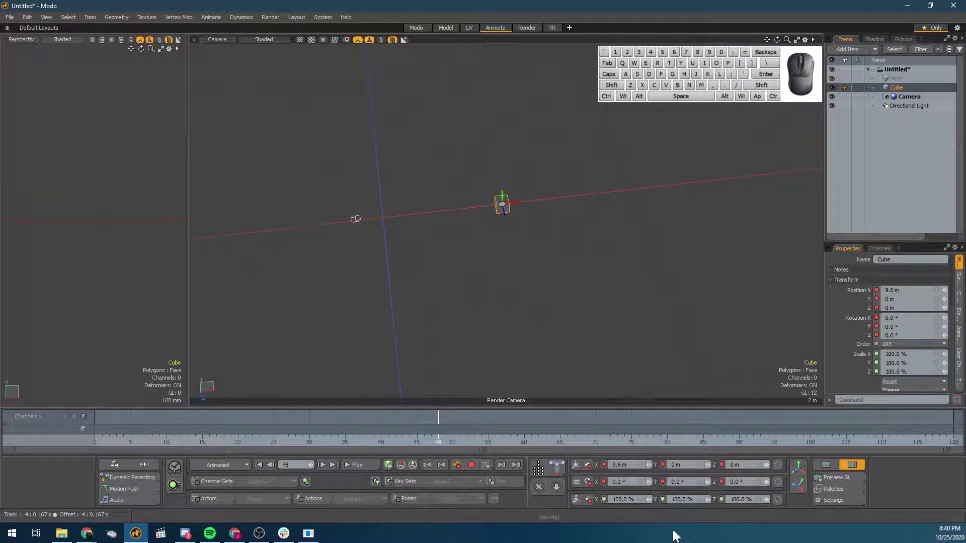
{"action": "left_click", "coordinate": [624, 499]}
{"action": "type", "text": "50"}
{"action": "key", "text": "Tab"}
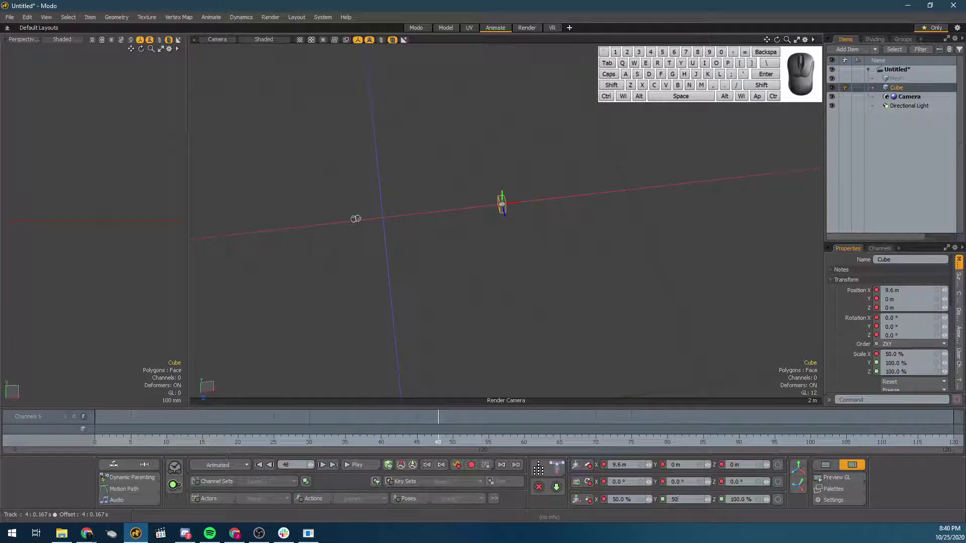
{"action": "key", "text": "Tab"}
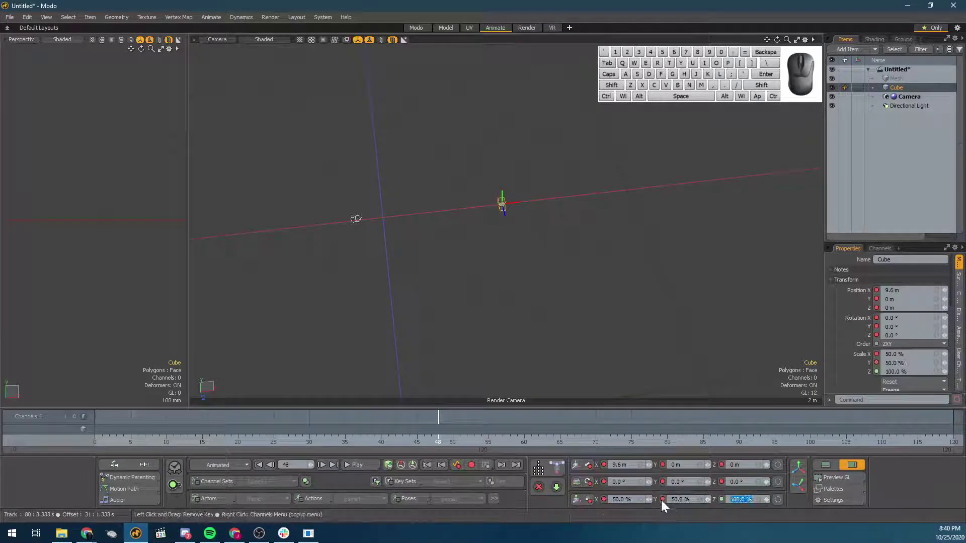
{"action": "type", "text": "50"}
{"action": "key", "text": "Return"}
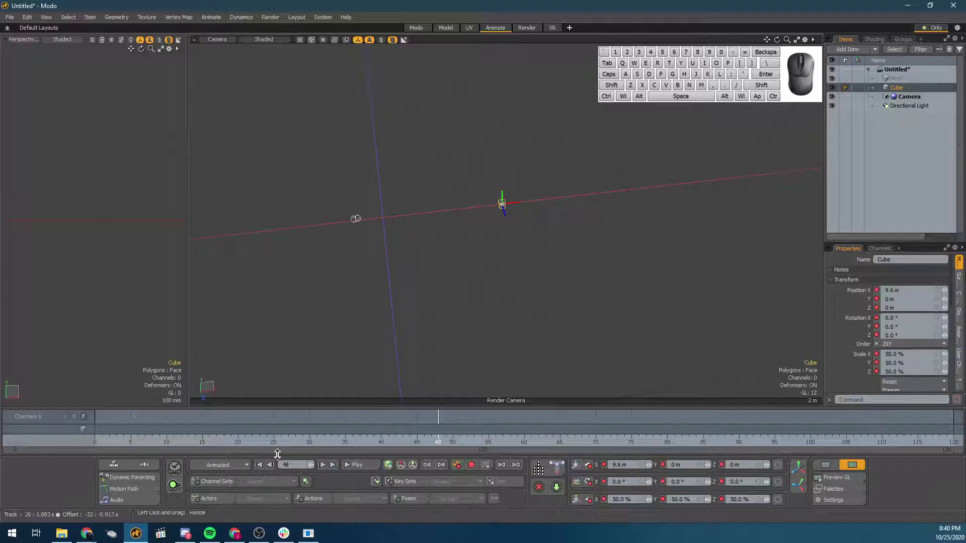
Step: At frame 24, scale the cube up uniformly to about 283.5%
{"action": "left_click", "coordinate": [279, 445]}
{"action": "left_click_drag", "start_coordinate": [138, 444], "coordinate": [266, 444]}
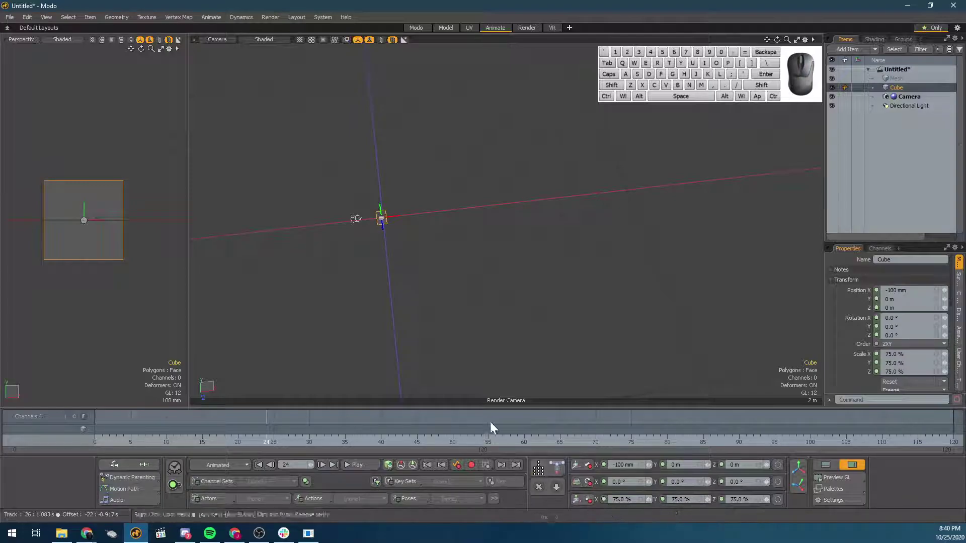
{"action": "left_click", "coordinate": [372, 219]}
{"action": "left_click", "coordinate": [382, 219]}
{"action": "key", "text": "r"}
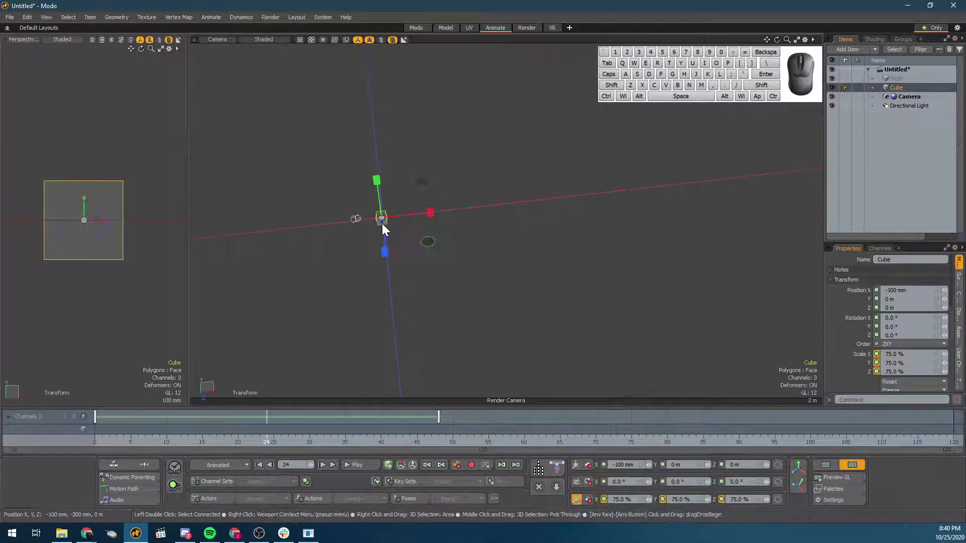
{"action": "left_click_drag", "start_coordinate": [382, 219], "coordinate": [416, 215]}
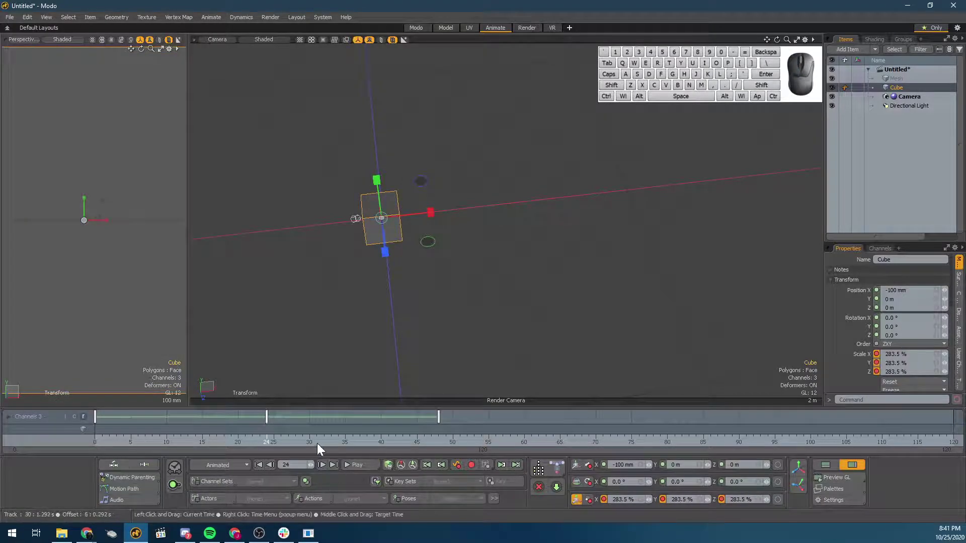
Step: Copy the cube's scale key from frame 0, paste it at frame 48, and check the scaling between the keys
{"action": "left_click_drag", "start_coordinate": [316, 442], "coordinate": [439, 442]}
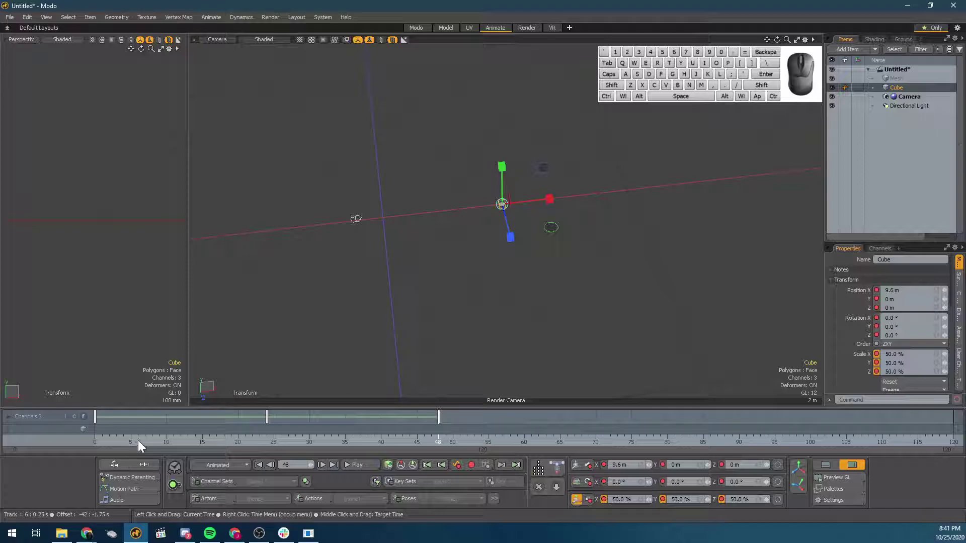
{"action": "left_click", "coordinate": [96, 417]}
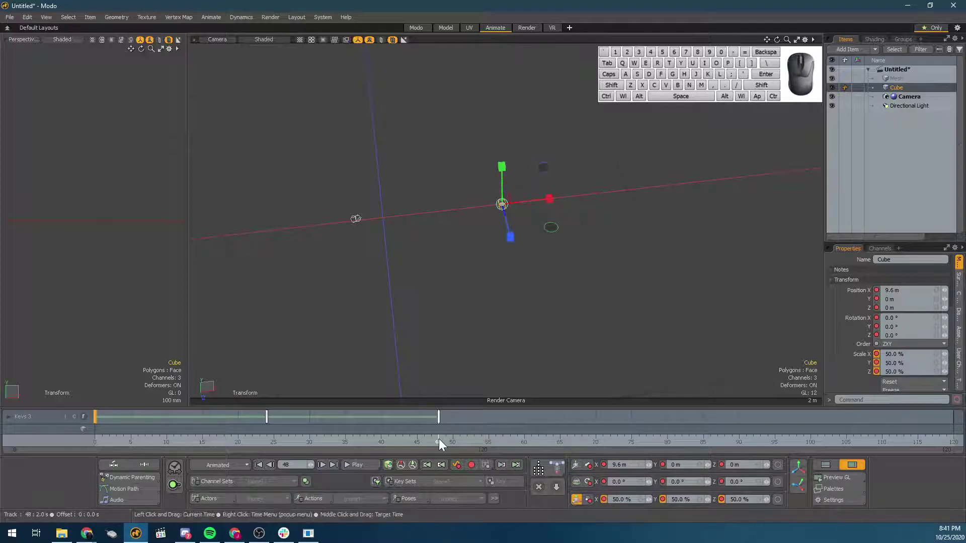
{"action": "key", "text": "ctrl+v"}
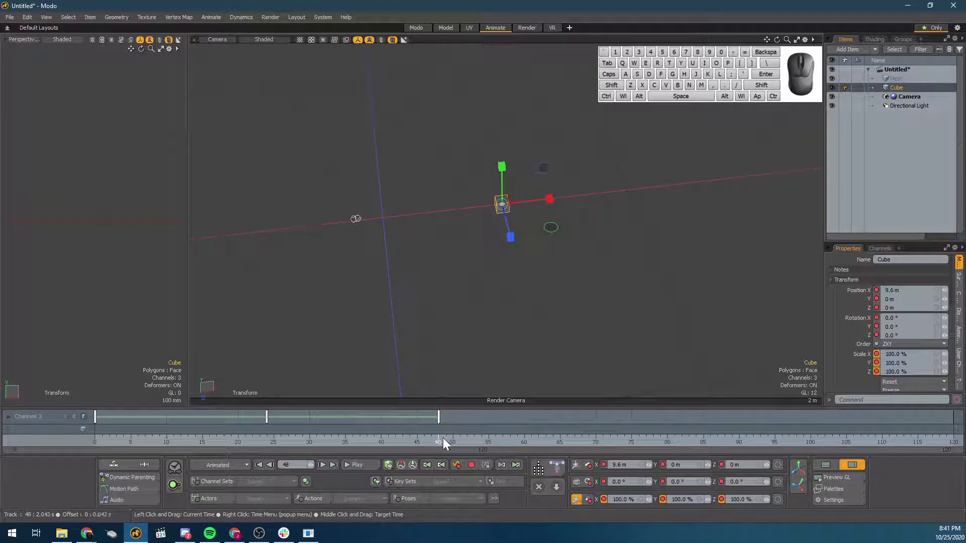
{"action": "left_click_drag", "start_coordinate": [443, 442], "coordinate": [360, 442]}
{"action": "left_click", "coordinate": [438, 442]}
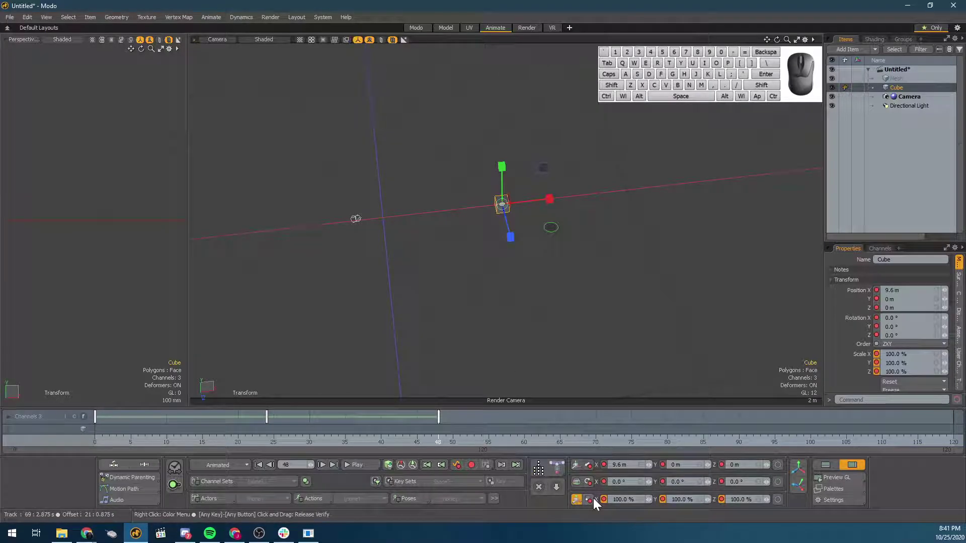
Step: Play the animation from the first frame to review the cube's scaling and movement, and stop playback
{"action": "left_click", "coordinate": [575, 500]}
{"action": "left_click", "coordinate": [577, 502]}
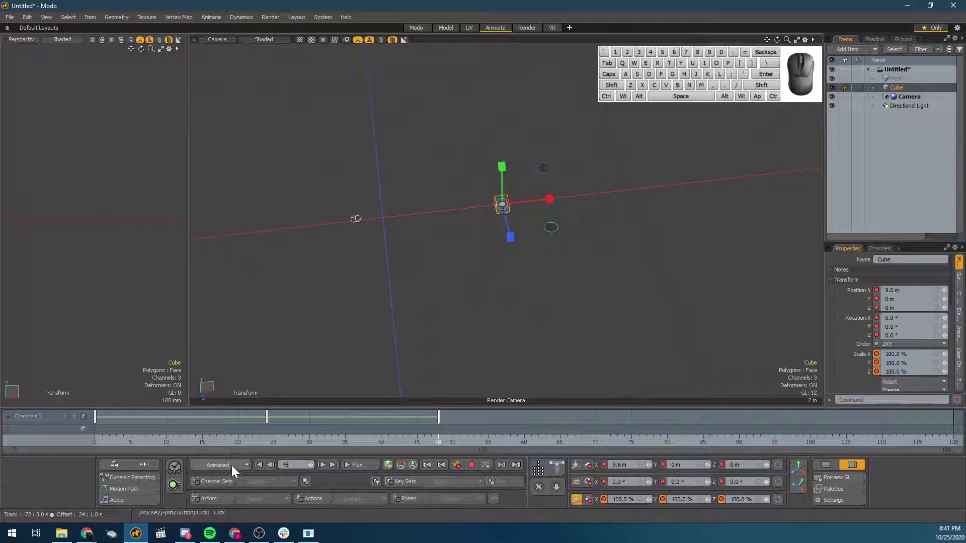
{"action": "left_click", "coordinate": [257, 465]}
{"action": "left_click", "coordinate": [368, 463]}
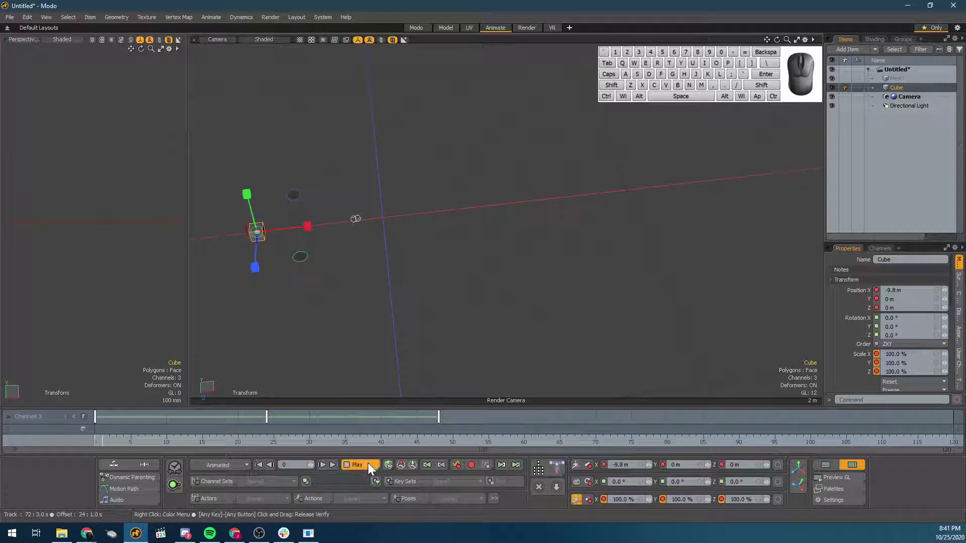
{"action": "mouse_move", "coordinate": [237, 540]}
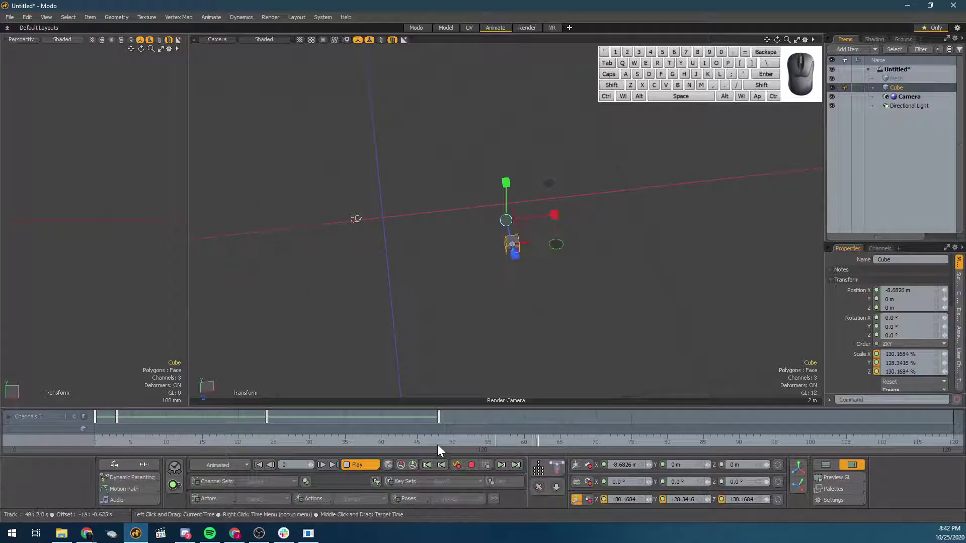
{"action": "left_click", "coordinate": [357, 464]}
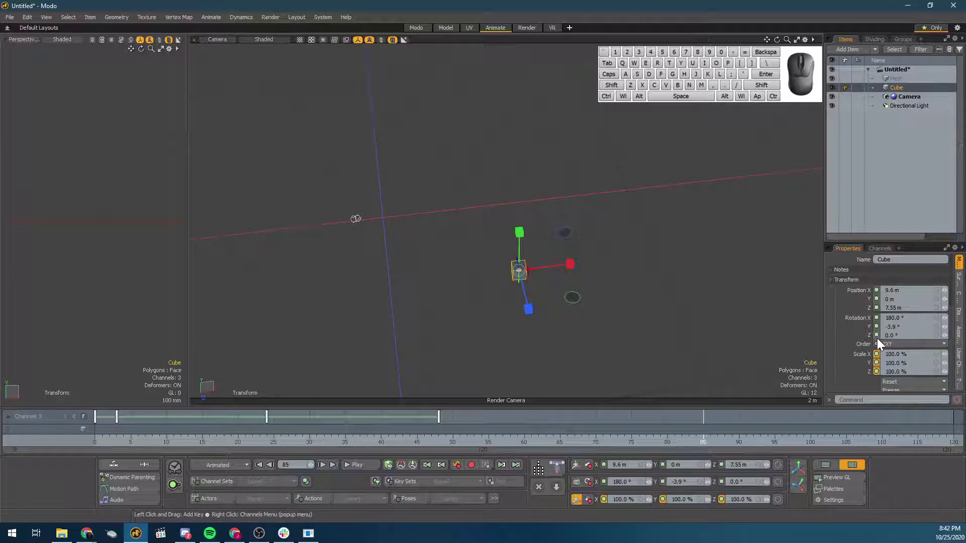
Step: Assign the cube a new material named "cube" with a black color of 0.0, 0.0, 0.0
{"action": "mouse_move", "coordinate": [877, 338]}
{"action": "key", "text": "space"}
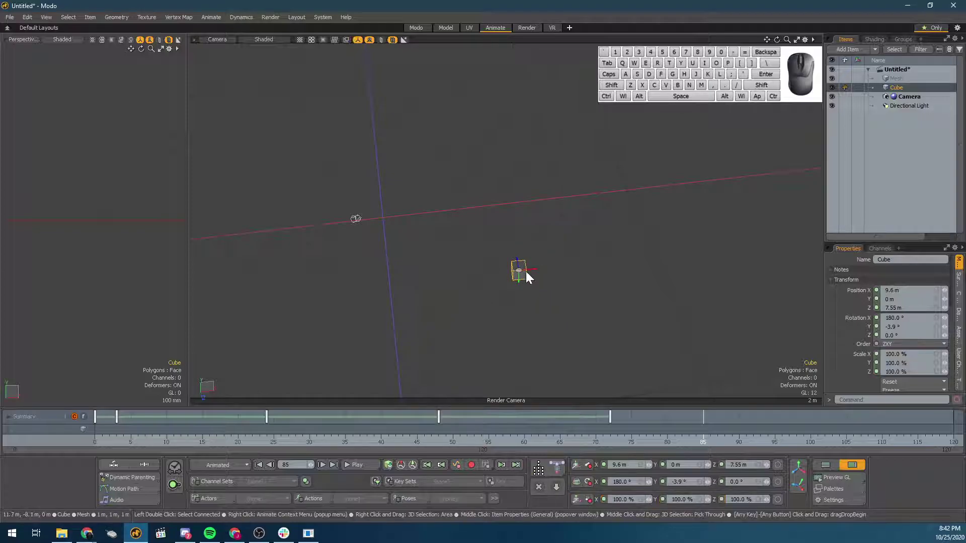
{"action": "key", "text": "m"}
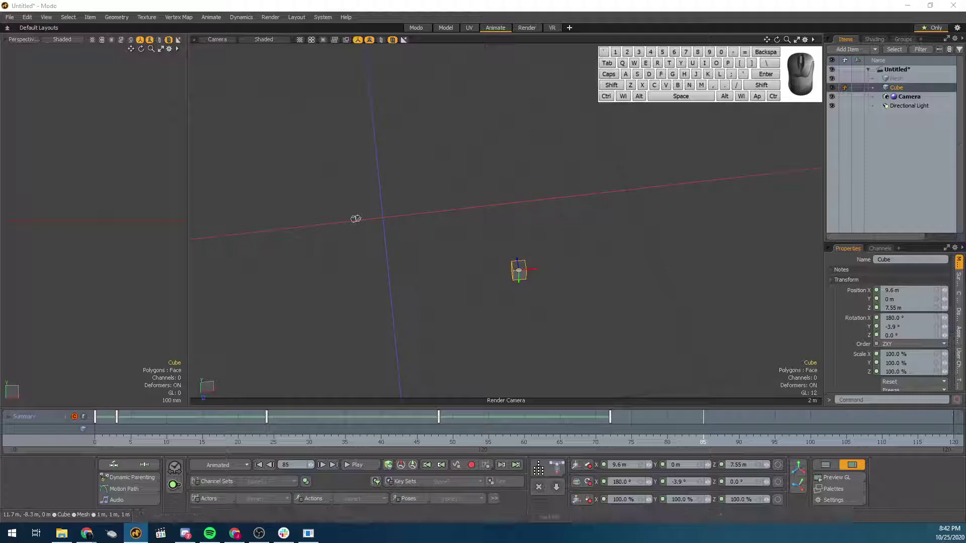
{"action": "type", "text": "cube"}
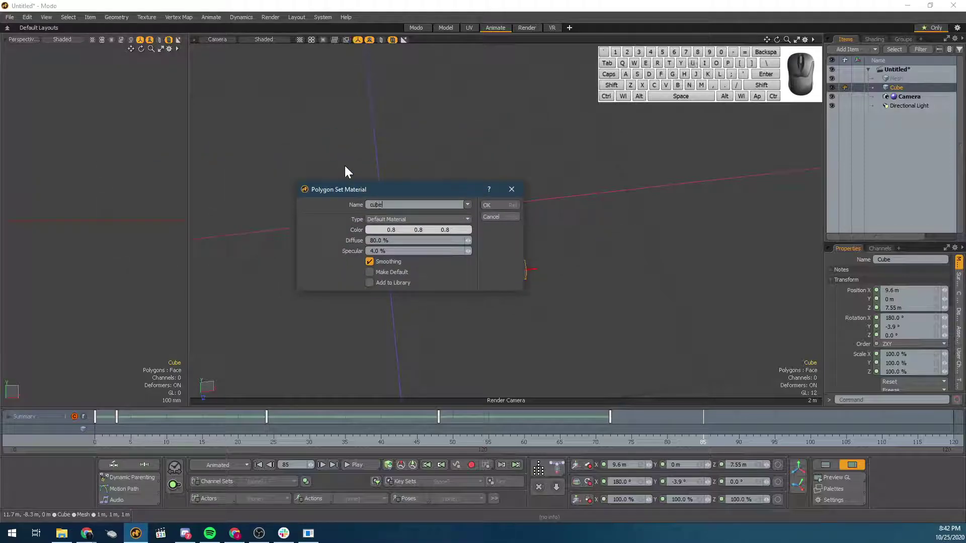
{"action": "left_click_drag", "start_coordinate": [399, 229], "coordinate": [460, 231]}
{"action": "left_click", "coordinate": [460, 232]}
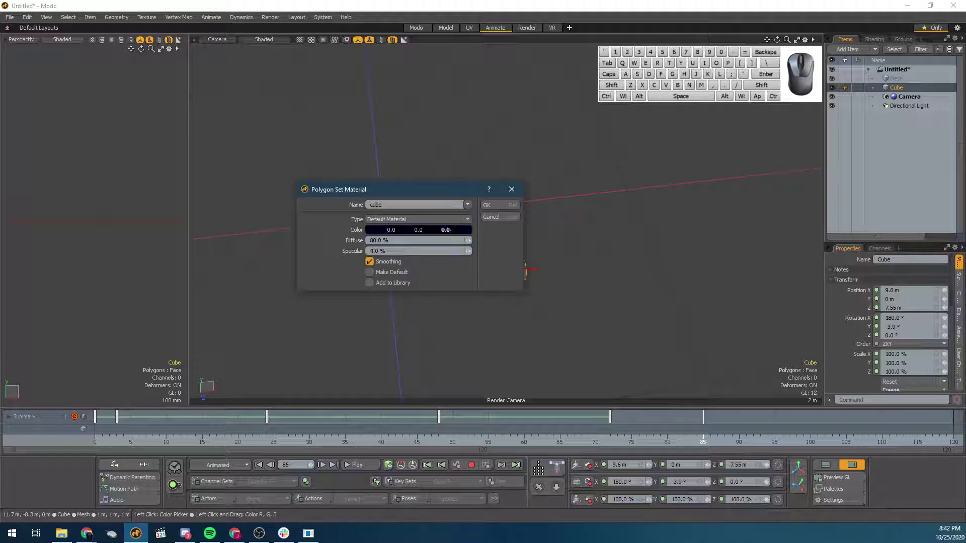
{"action": "left_click", "coordinate": [502, 206]}
Step: Key the cube material's black diffuse color at frame 0 and again at frame 48
{"action": "left_click_drag", "start_coordinate": [192, 440], "coordinate": [95, 441]}
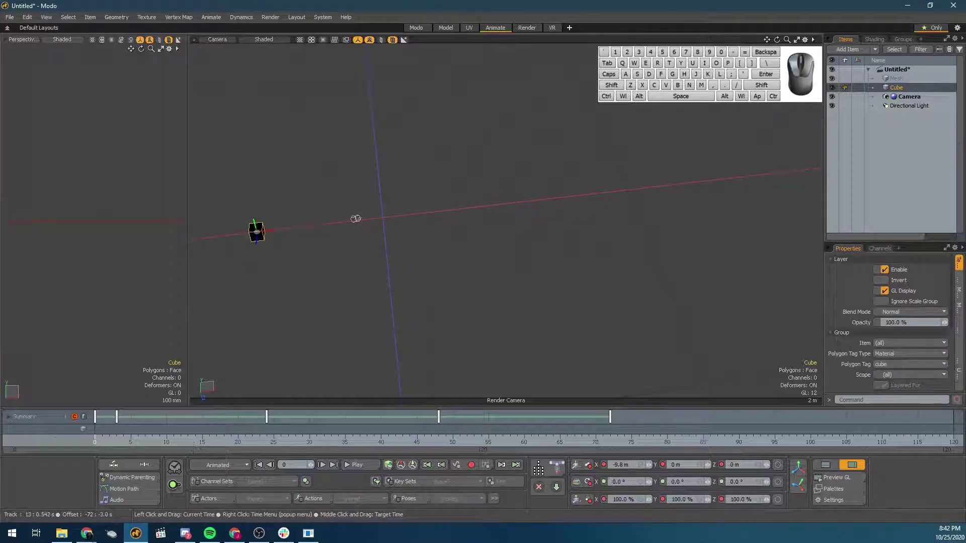
{"action": "left_click", "coordinate": [874, 38]}
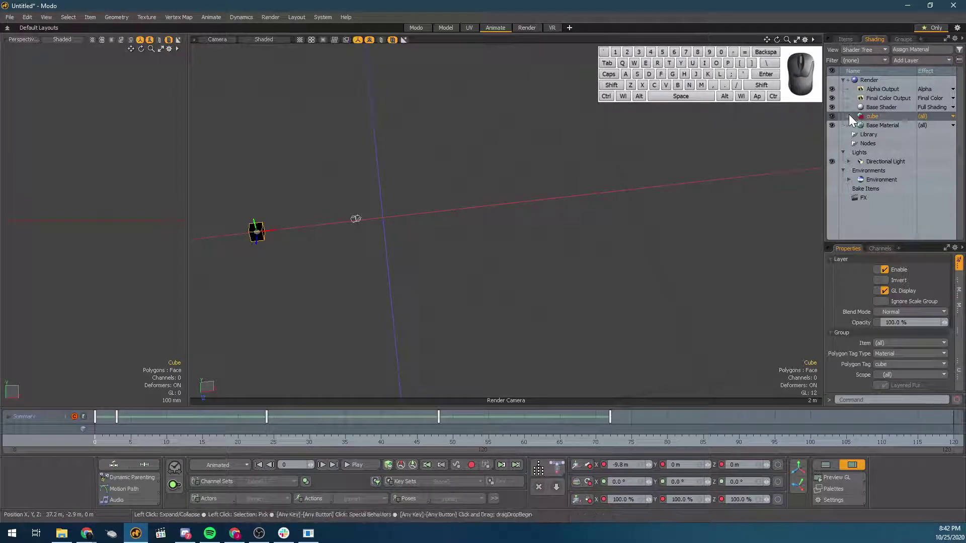
{"action": "left_click", "coordinate": [881, 126]}
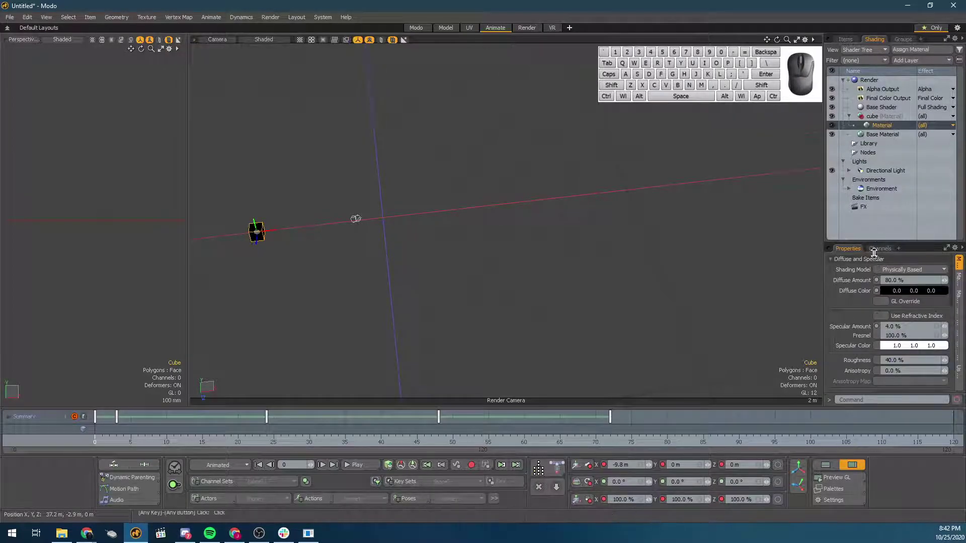
{"action": "left_click_drag", "start_coordinate": [877, 243], "coordinate": [877, 155]}
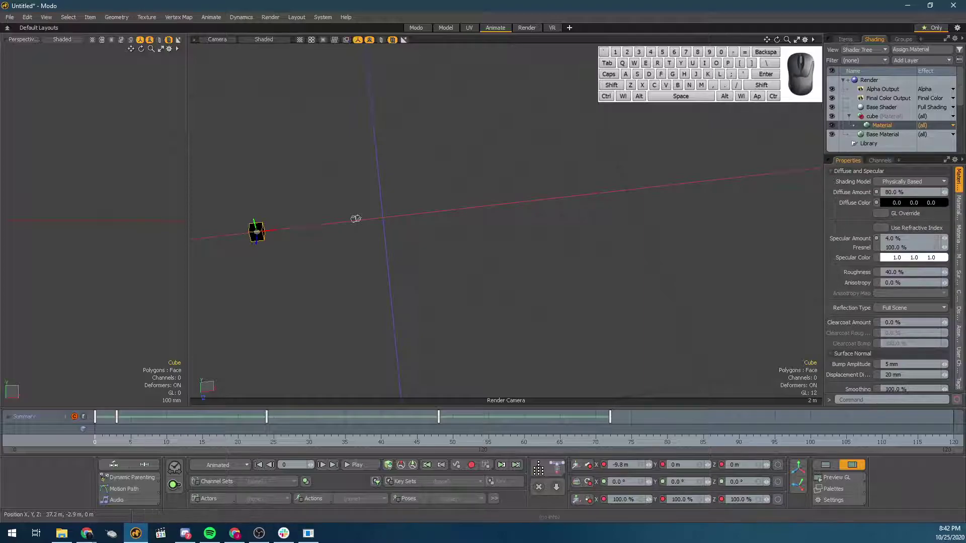
{"action": "left_click", "coordinate": [878, 203]}
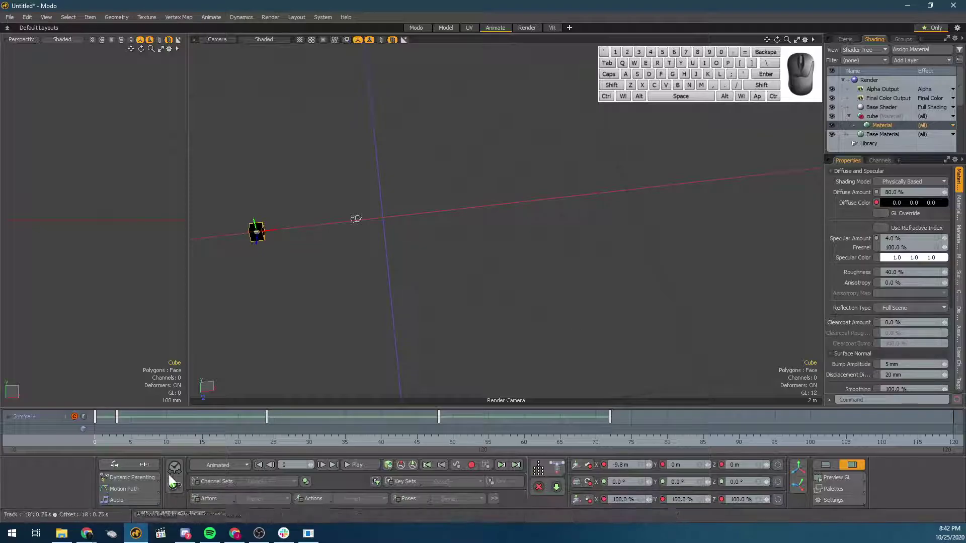
{"action": "left_click_drag", "start_coordinate": [287, 447], "coordinate": [439, 443]}
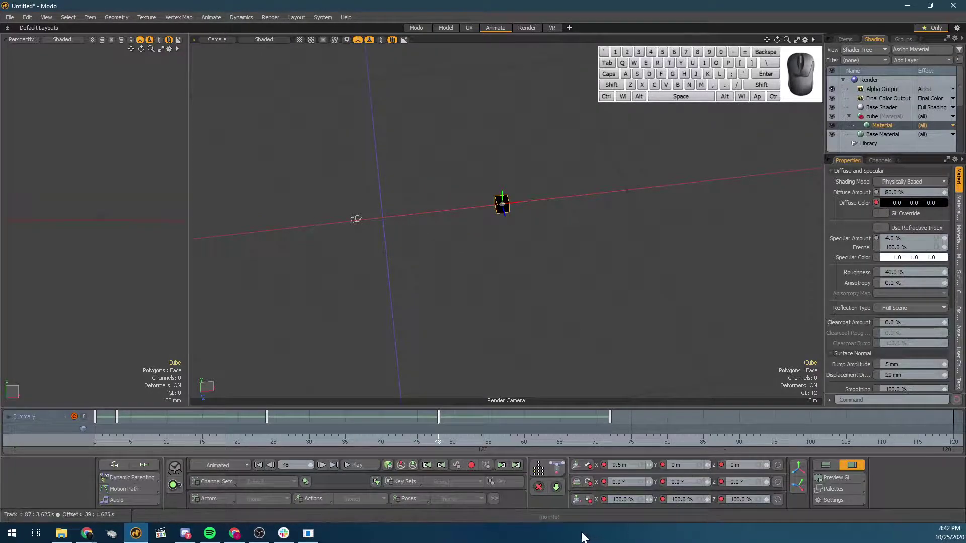
Step: At frame 24, set the cube material's diffuse color to yellow (1.0, 1.0, 0.0), and play the animation from the first frame
{"action": "left_click", "coordinate": [270, 441]}
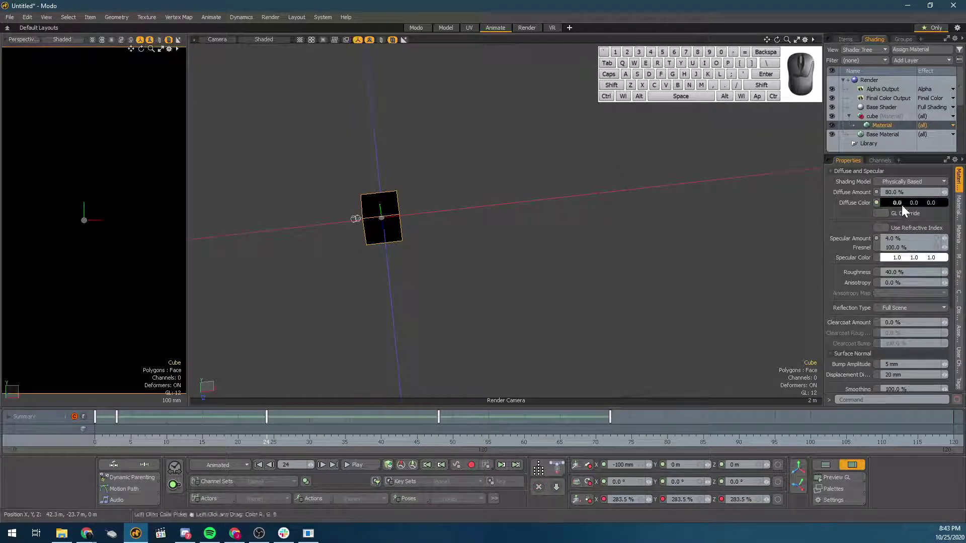
{"action": "left_click", "coordinate": [901, 204]}
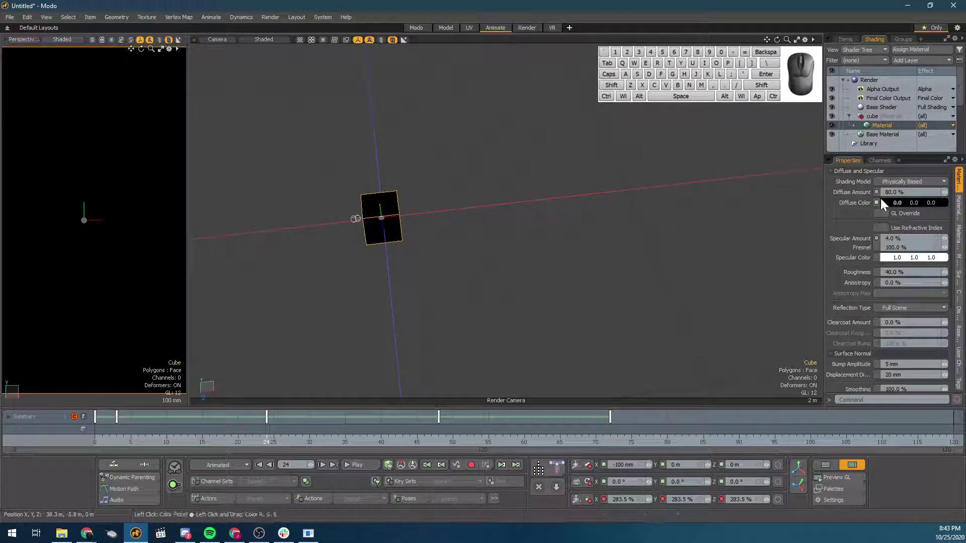
{"action": "left_click", "coordinate": [893, 202]}
{"action": "left_click_drag", "start_coordinate": [624, 210], "coordinate": [661, 209]}
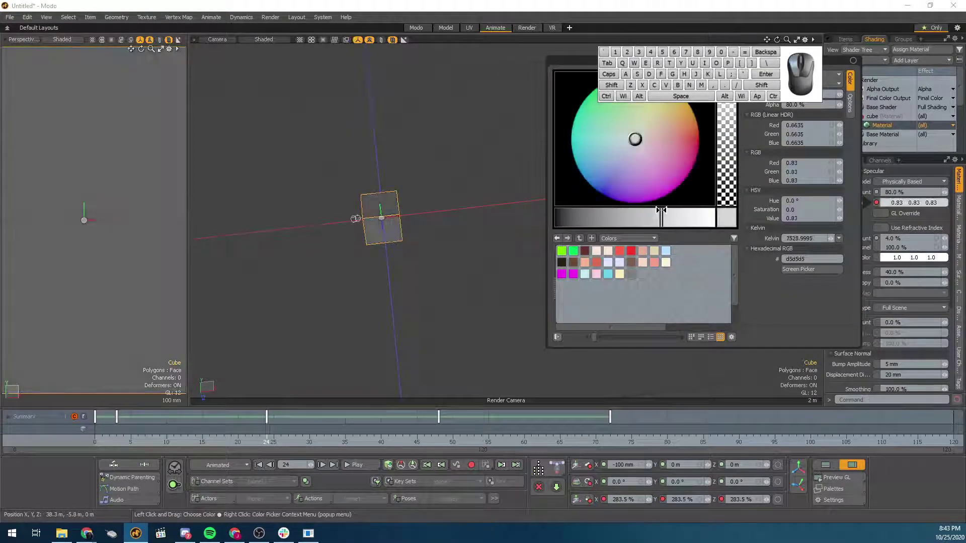
{"action": "left_click_drag", "start_coordinate": [639, 111], "coordinate": [699, 46]}
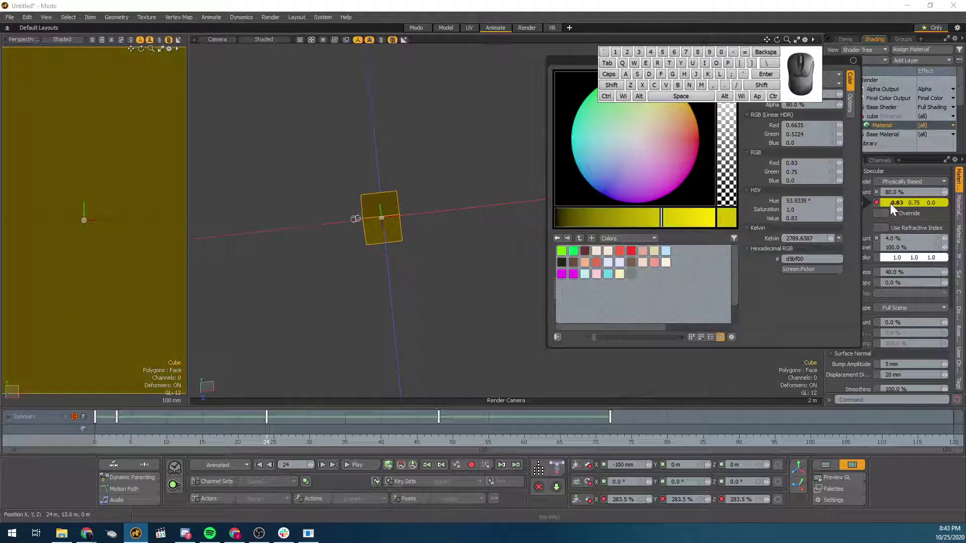
{"action": "left_click_drag", "start_coordinate": [901, 204], "coordinate": [911, 204]}
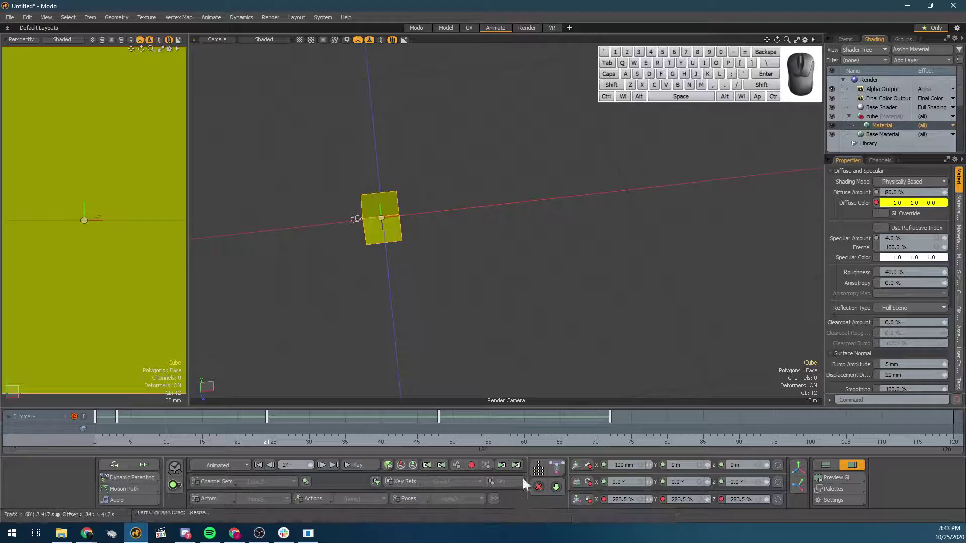
{"action": "left_click", "coordinate": [258, 465]}
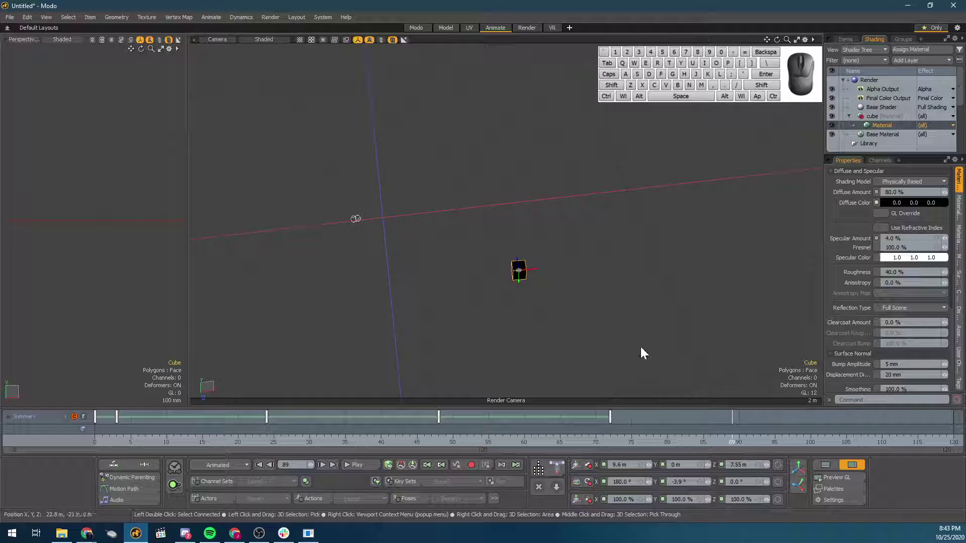
Step: Try to add a motion path while the cube's material is selected, and scrub back to about frame 2 to check for it
{"action": "key", "text": "ctrl+z"}
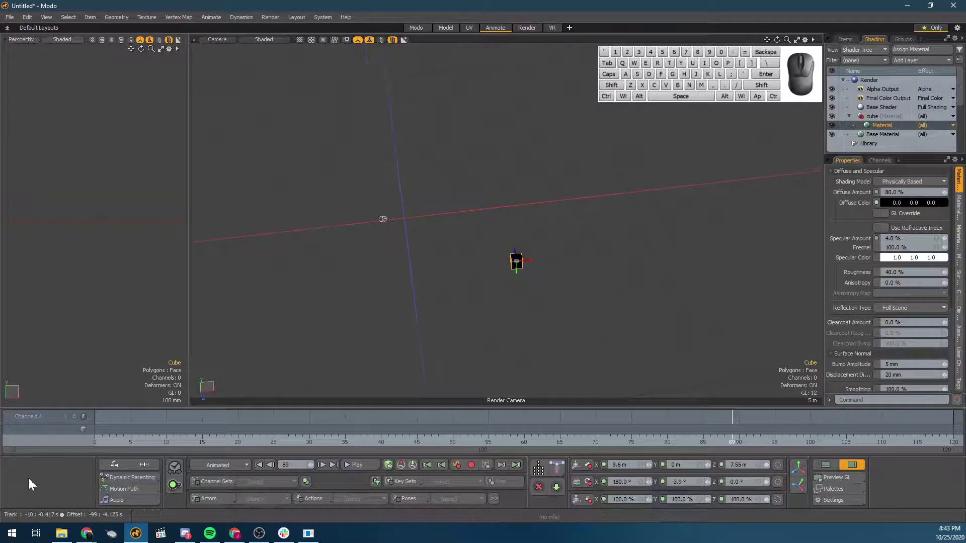
{"action": "left_click", "coordinate": [134, 492]}
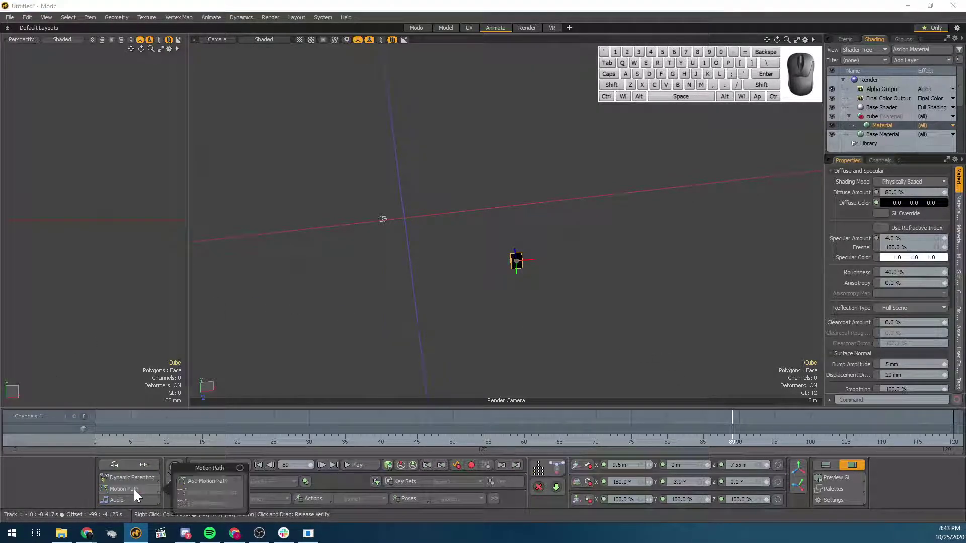
{"action": "left_click", "coordinate": [207, 482]}
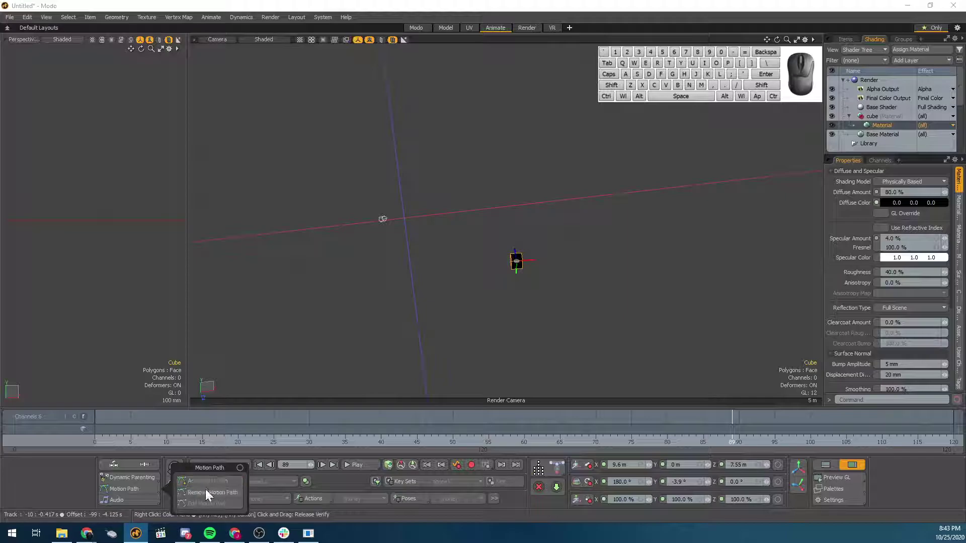
{"action": "left_click", "coordinate": [515, 262]}
{"action": "left_click_drag", "start_coordinate": [395, 437], "coordinate": [110, 437]}
{"action": "left_click", "coordinate": [408, 170]}
{"action": "scroll", "coordinate": [112, 207], "scroll_direction": "down", "scroll_amount": 2}
{"action": "scroll", "coordinate": [111, 228], "scroll_direction": "down", "scroll_amount": 3}
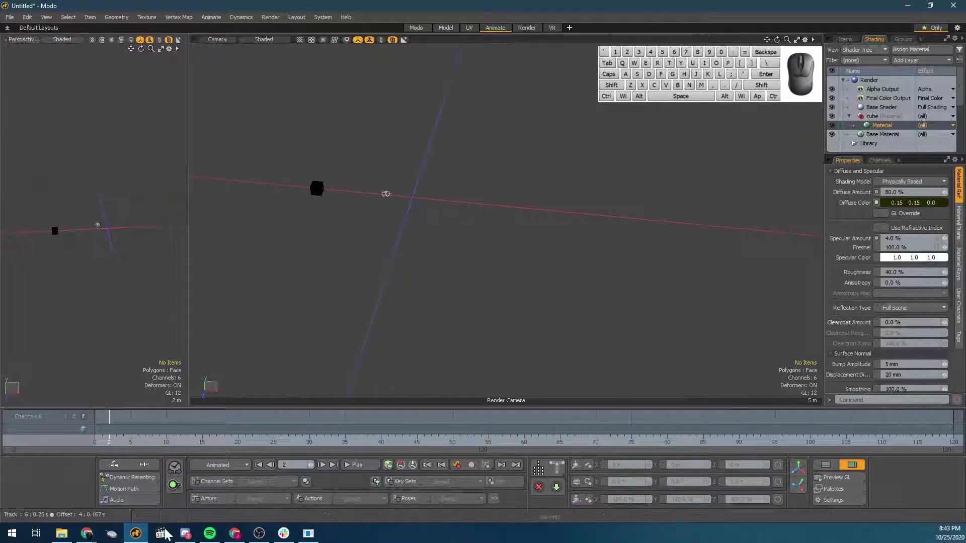
Step: Select the cube itself, add a motion path to it, and scrub the timeline to check the path
{"action": "left_click", "coordinate": [252, 439]}
{"action": "left_click", "coordinate": [90, 229]}
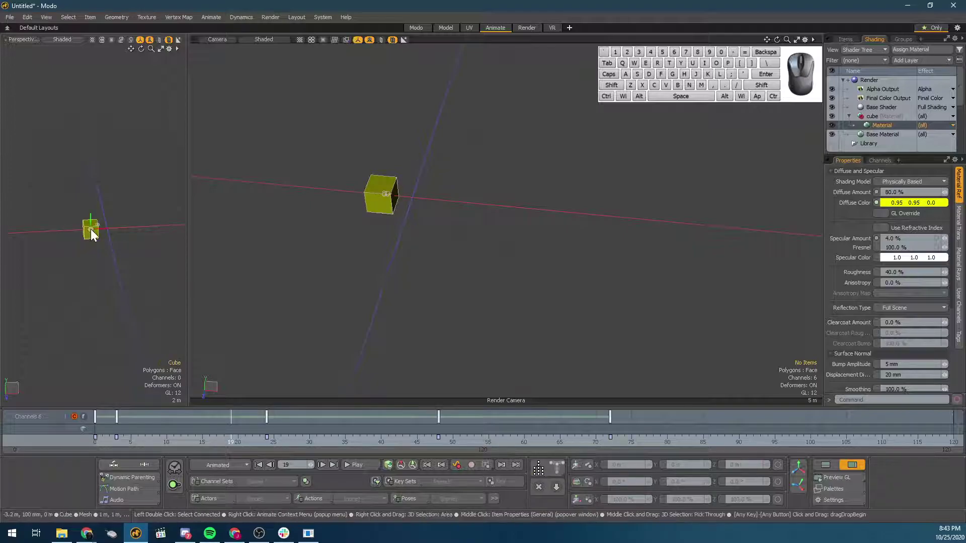
{"action": "left_click", "coordinate": [149, 490]}
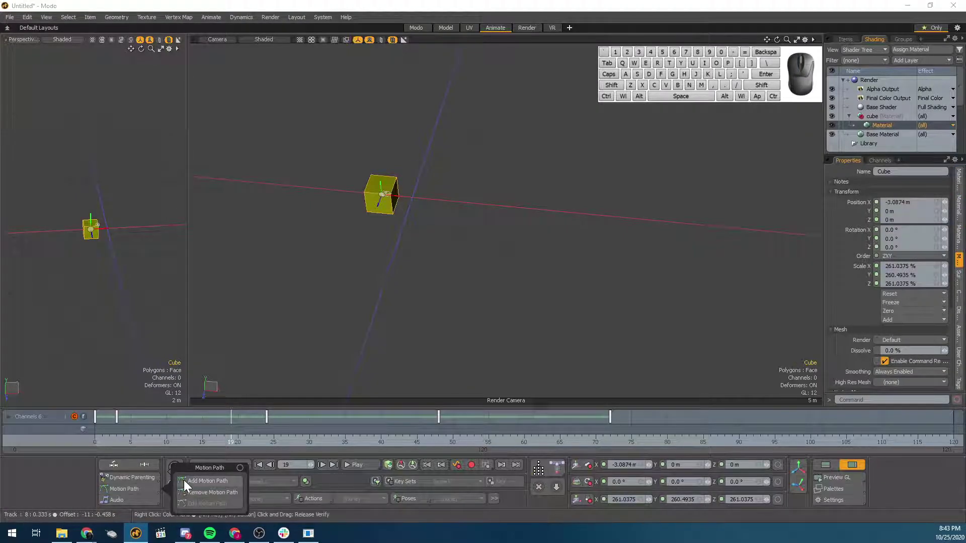
{"action": "left_click", "coordinate": [193, 481]}
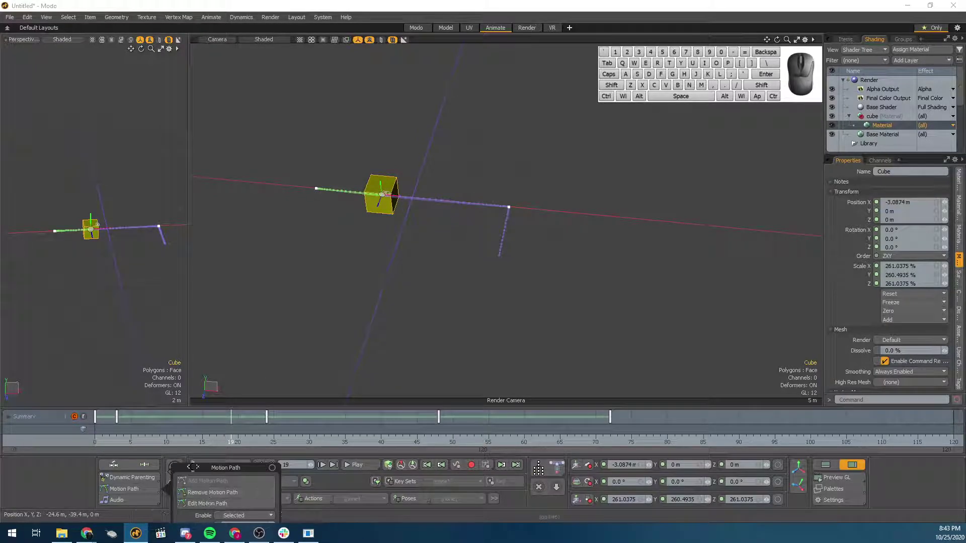
{"action": "left_click_drag", "start_coordinate": [249, 446], "coordinate": [281, 445]}
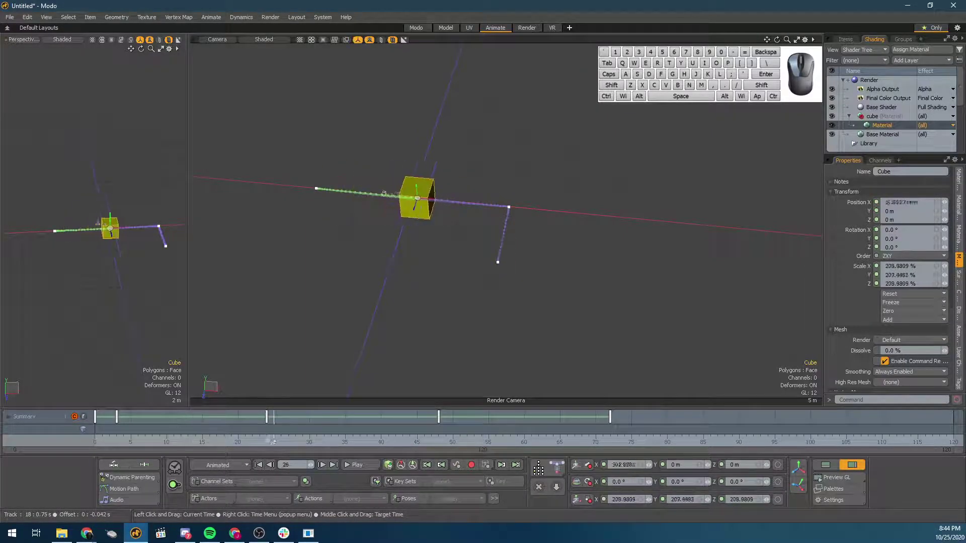
{"action": "left_click_drag", "start_coordinate": [159, 446], "coordinate": [280, 445]}
Step: Deselect the cube and add a unit sphere as a new item at the origin
{"action": "left_click", "coordinate": [432, 297]}
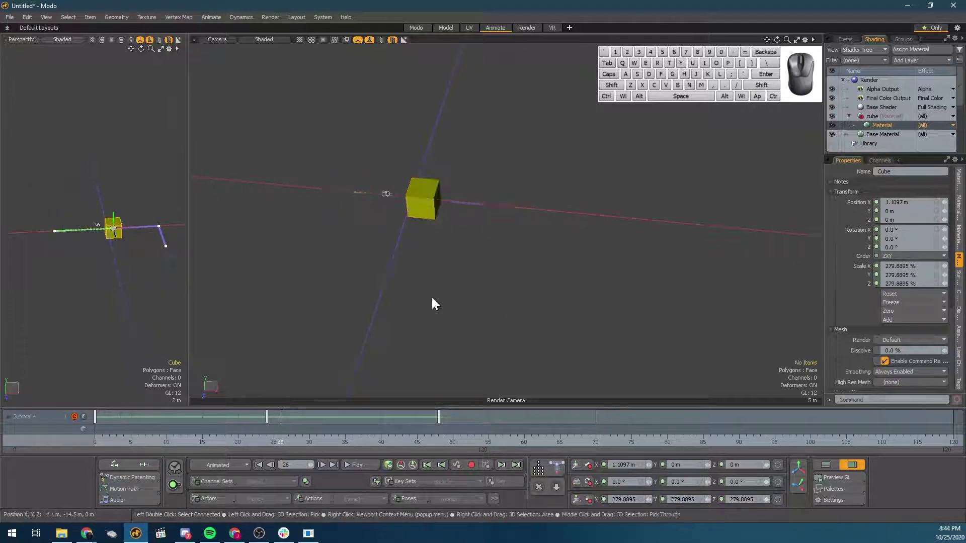
{"action": "key", "text": "ctrl+Tab"}
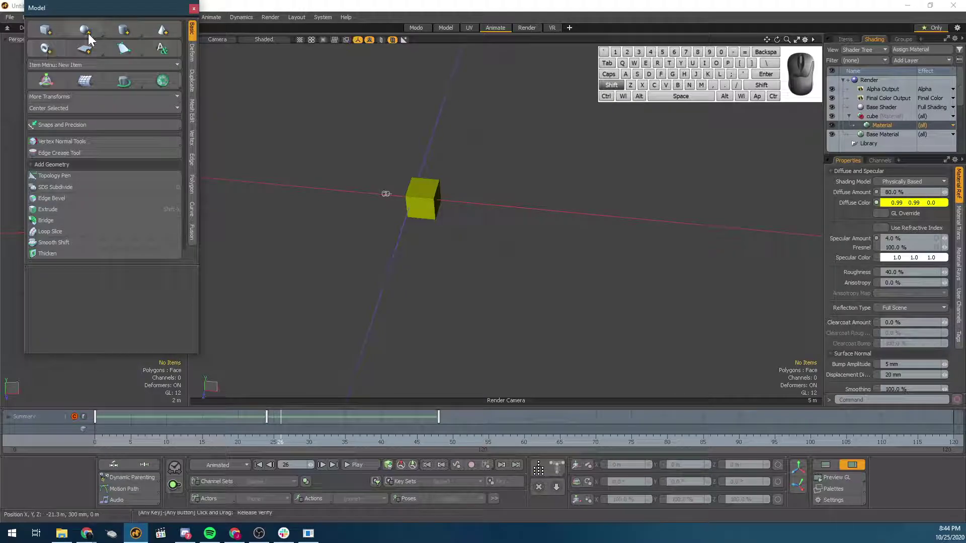
{"action": "left_click", "coordinate": [85, 31]}
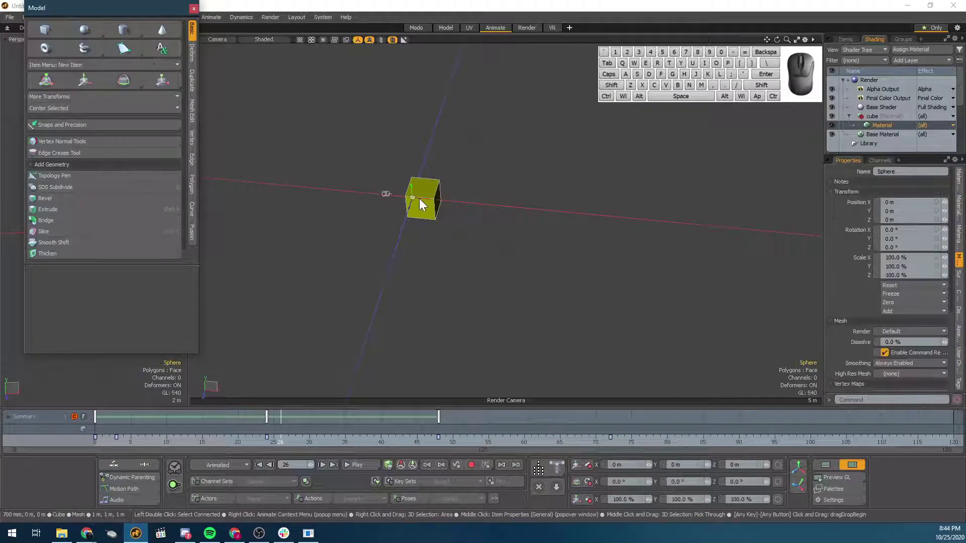
{"action": "scroll", "coordinate": [419, 198], "scroll_direction": "up", "scroll_amount": 10}
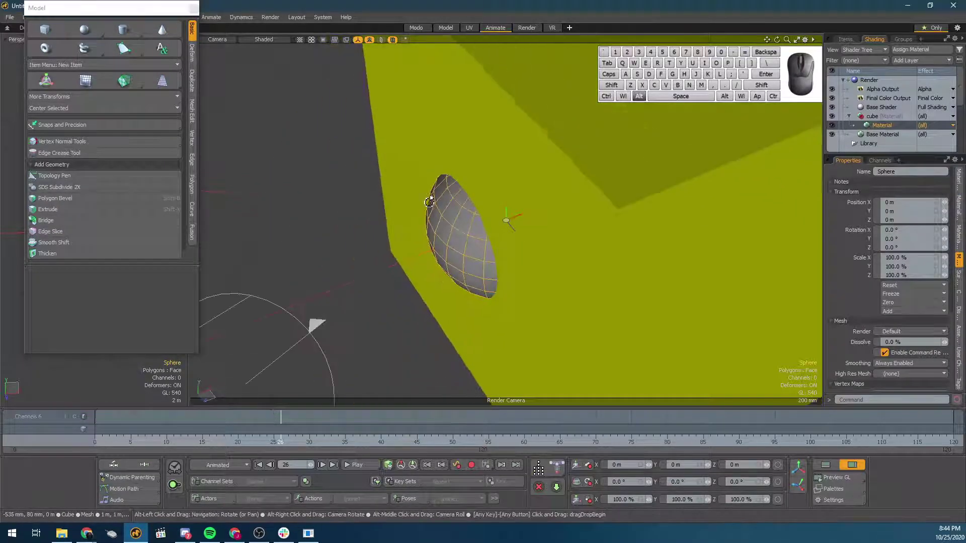
{"action": "scroll", "coordinate": [427, 247], "scroll_direction": "down", "scroll_amount": 10}
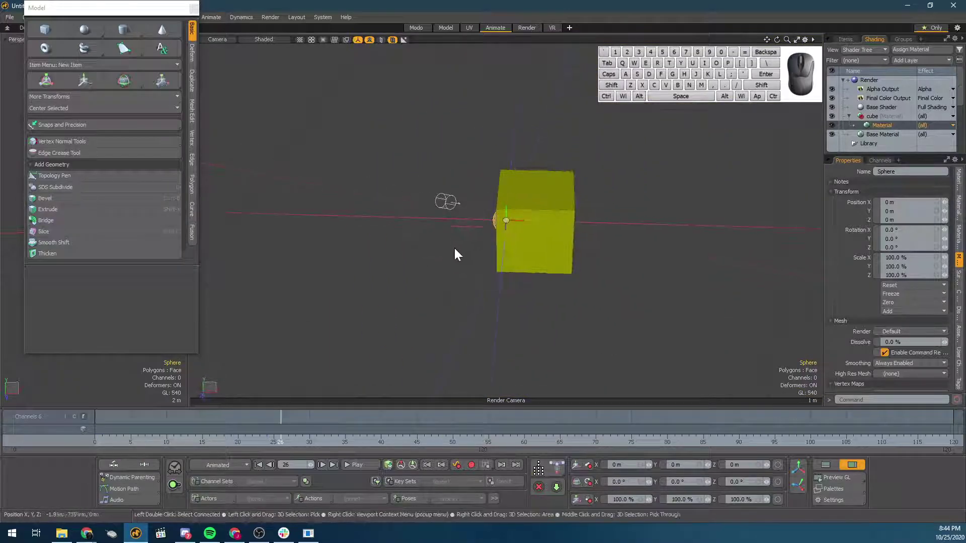
Step: At frame 0, key the sphere's X, Y and Z position and add a motion path to the sphere
{"action": "left_click_drag", "start_coordinate": [281, 443], "coordinate": [84, 427]}
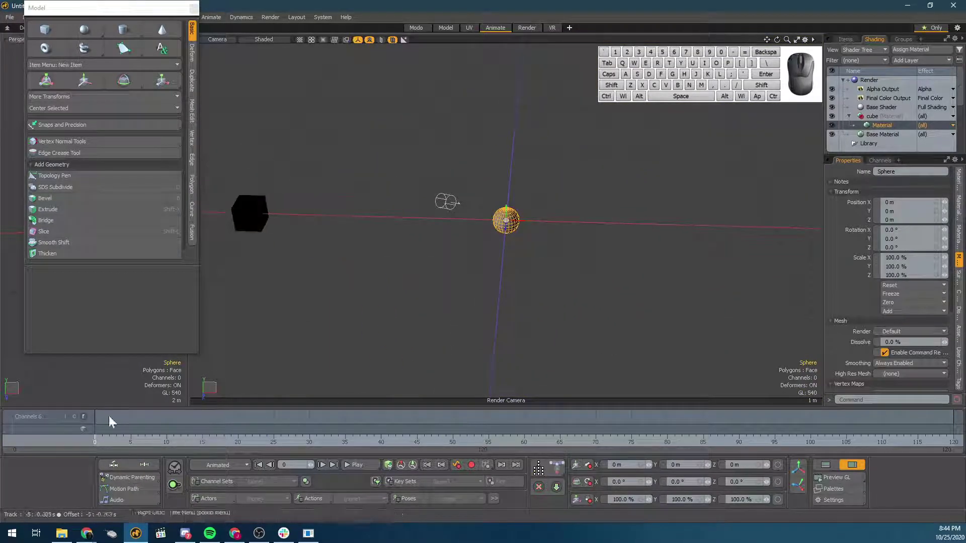
{"action": "left_click_drag", "start_coordinate": [523, 256], "coordinate": [488, 292], "text": "alt"}
{"action": "mouse_move", "coordinate": [96, 417]}
{"action": "left_mouse_down"}
{"action": "mouse_move", "coordinate": [197, 418]}
{"action": "mouse_move", "coordinate": [91, 418]}
{"action": "left_mouse_up"}
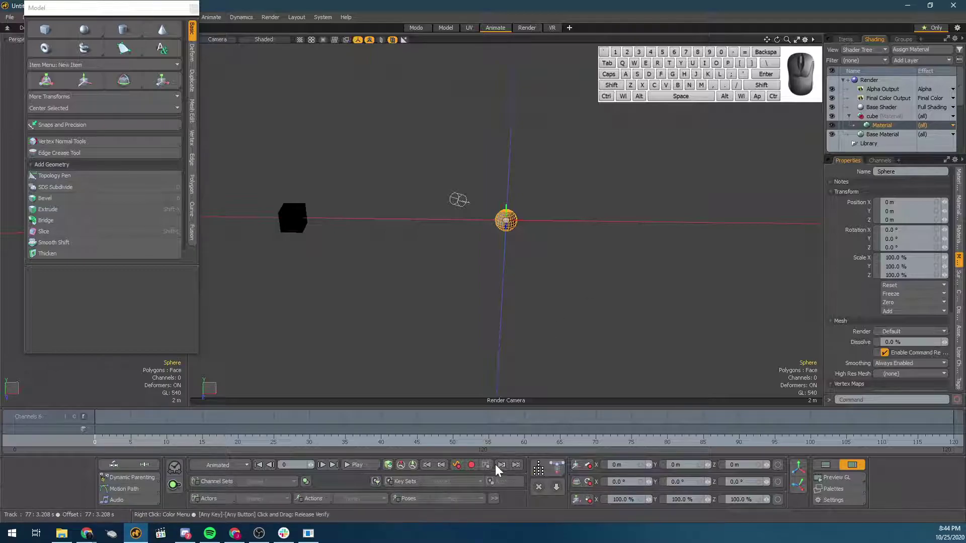
{"action": "left_click", "coordinate": [577, 464]}
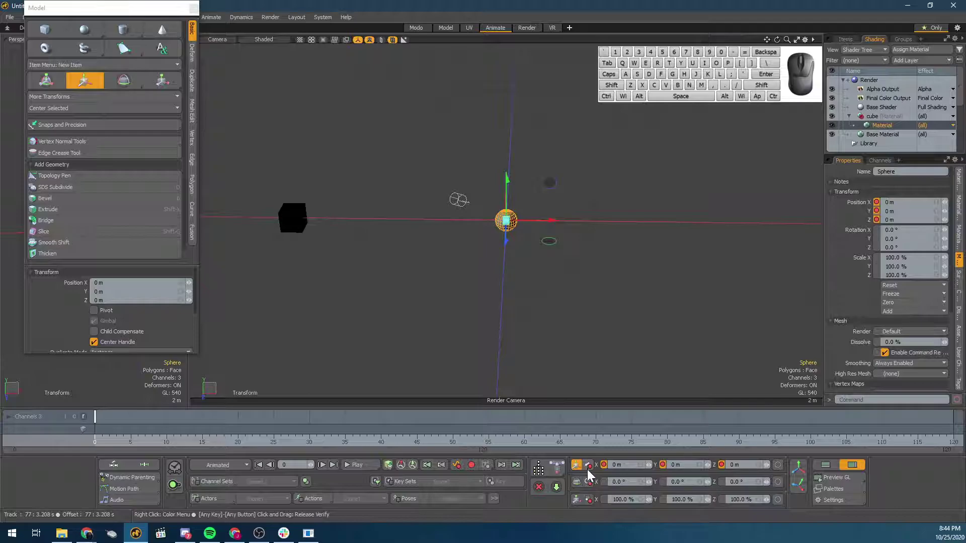
{"action": "left_click", "coordinate": [123, 489]}
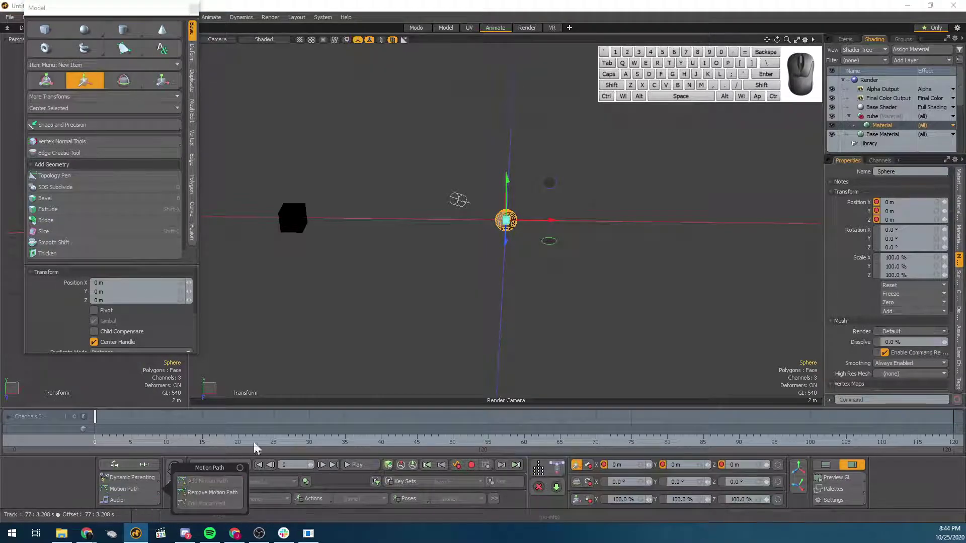
Step: At frame 24, move the sphere up to a Y position of 5.35 m, and advance the timeline to frame 48
{"action": "left_click", "coordinate": [221, 444]}
{"action": "mouse_move", "coordinate": [294, 436]}
{"action": "left_mouse_down"}
{"action": "mouse_move", "coordinate": [327, 437]}
{"action": "mouse_move", "coordinate": [267, 442]}
{"action": "left_mouse_up"}
{"action": "left_click_drag", "start_coordinate": [504, 179], "coordinate": [508, 67]}
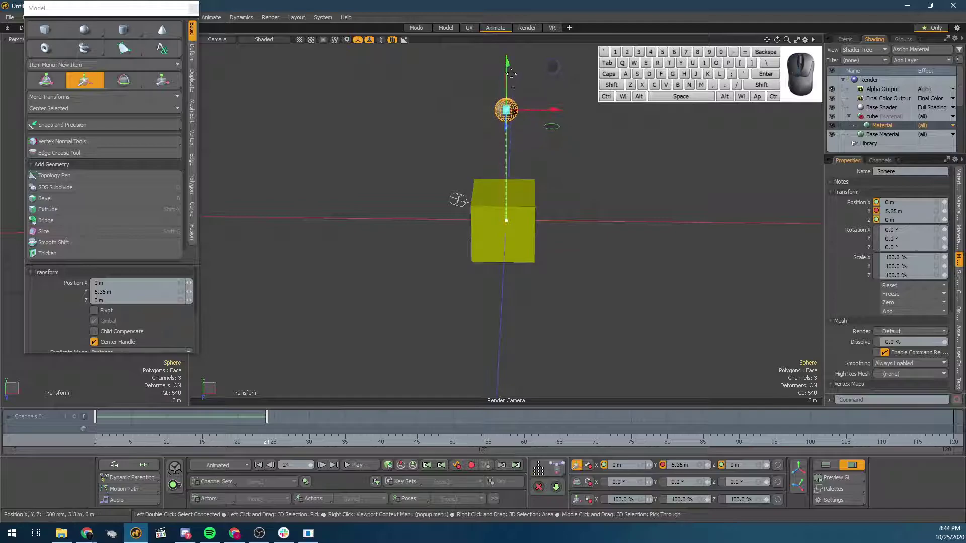
{"action": "left_click_drag", "start_coordinate": [312, 442], "coordinate": [445, 441]}
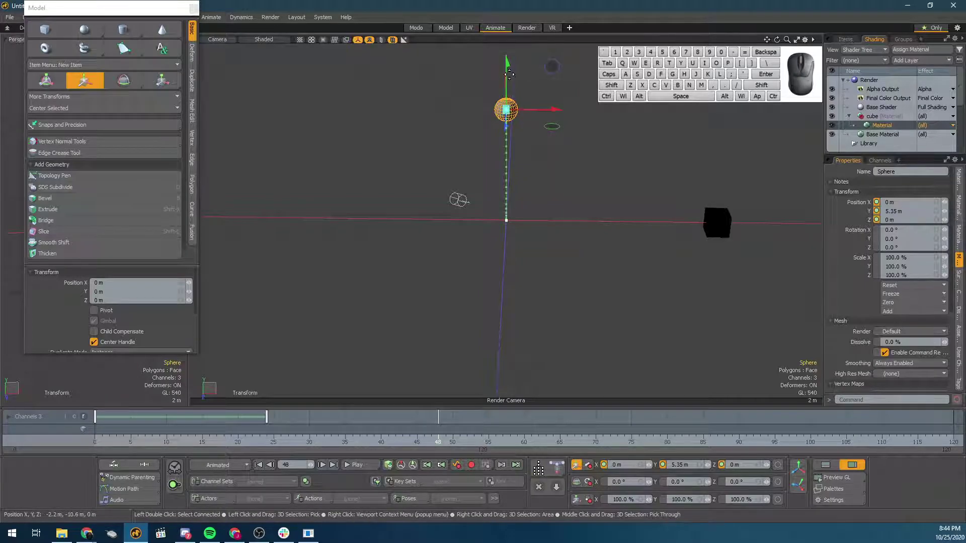
Step: At frame 48, lower the sphere back to a Y position of 0 m
{"action": "left_click_drag", "start_coordinate": [506, 110], "coordinate": [506, 257]}
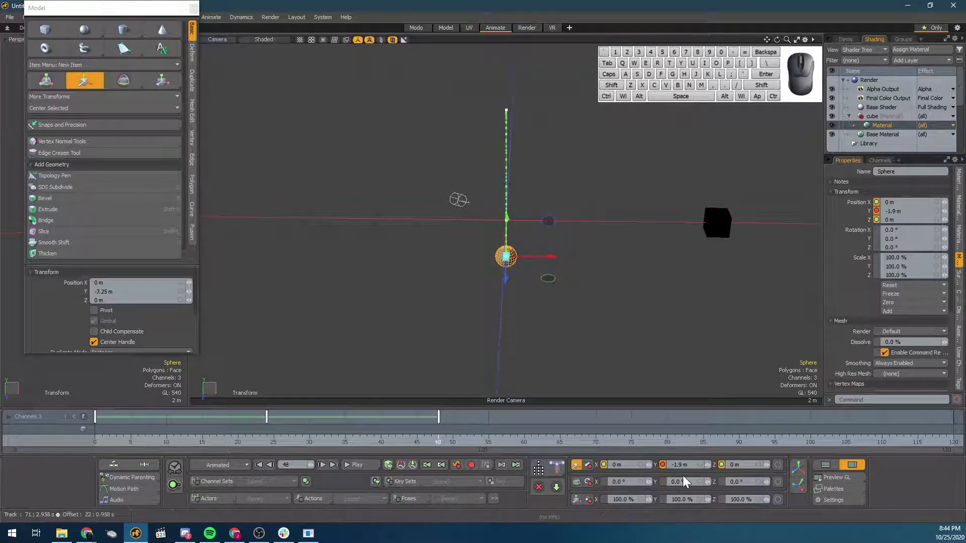
{"action": "key", "text": "ctrl+z"}
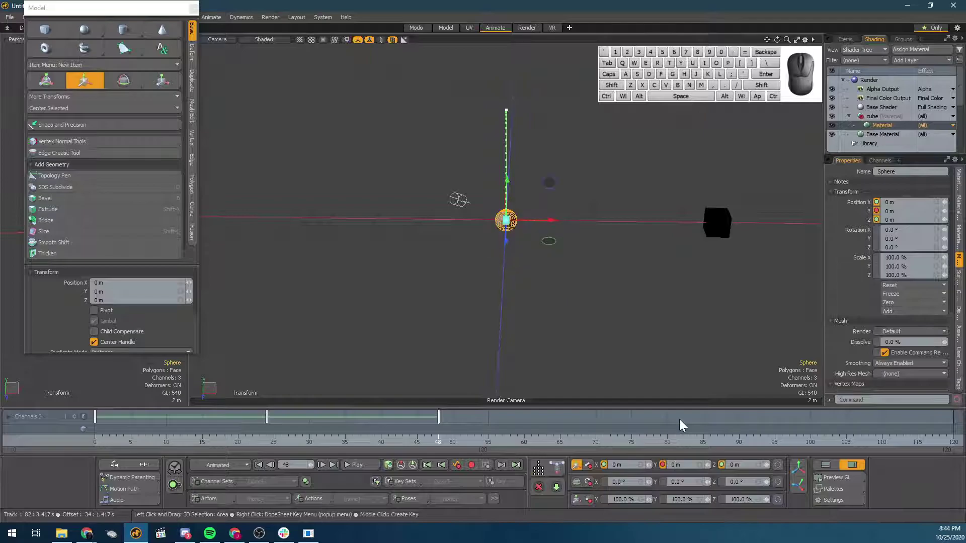
{"action": "left_click_drag", "start_coordinate": [615, 387], "coordinate": [412, 323], "text": "alt"}
{"action": "key", "text": "w"}
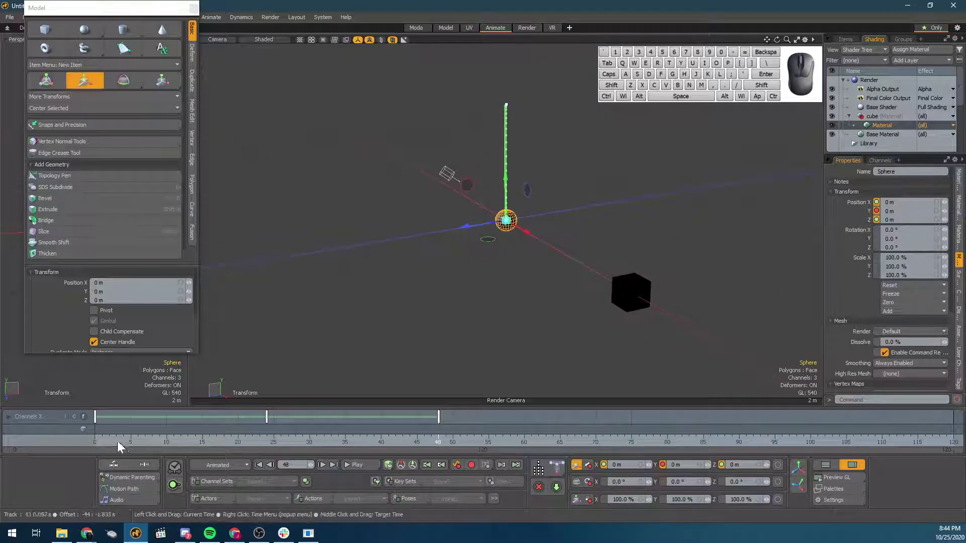
Step: Scrub the timeline back and forth up to frame 25 to examine the sphere's motion along its vertical path
{"action": "left_click", "coordinate": [151, 442]}
{"action": "mouse_move", "coordinate": [151, 442]}
{"action": "left_mouse_down"}
{"action": "mouse_move", "coordinate": [402, 442]}
{"action": "mouse_move", "coordinate": [123, 442]}
{"action": "mouse_move", "coordinate": [353, 441]}
{"action": "mouse_move", "coordinate": [146, 442]}
{"action": "left_mouse_up"}
{"action": "left_click", "coordinate": [274, 442]}
{"action": "left_click_drag", "start_coordinate": [470, 203], "coordinate": [499, 224], "text": "alt"}
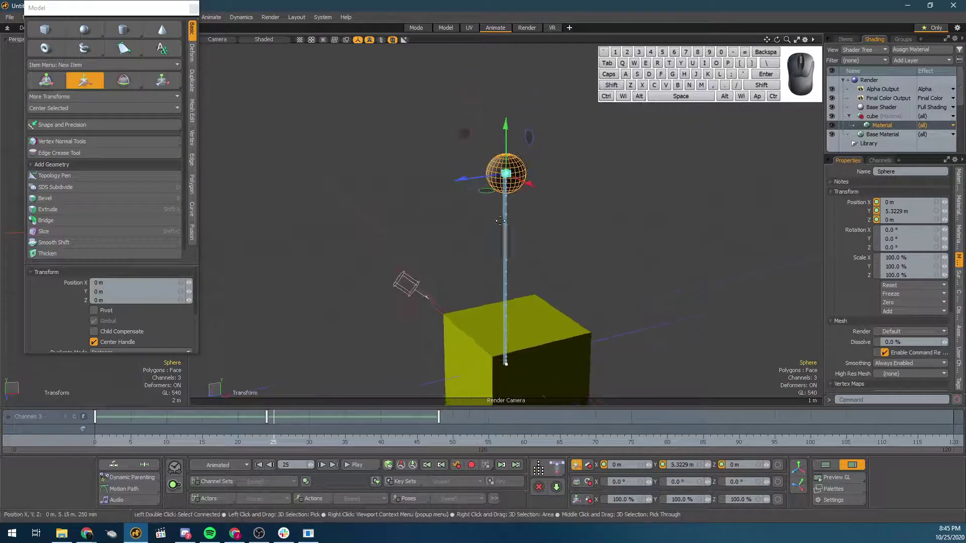
{"action": "left_click", "coordinate": [166, 441]}
{"action": "left_click_drag", "start_coordinate": [187, 441], "coordinate": [265, 442]}
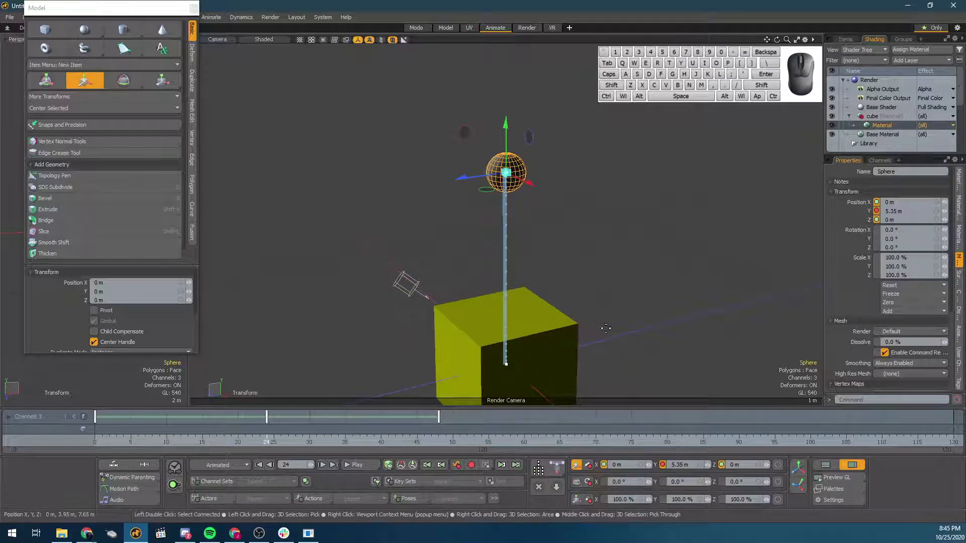
{"action": "scroll", "coordinate": [539, 346], "scroll_direction": "down", "scroll_amount": 5}
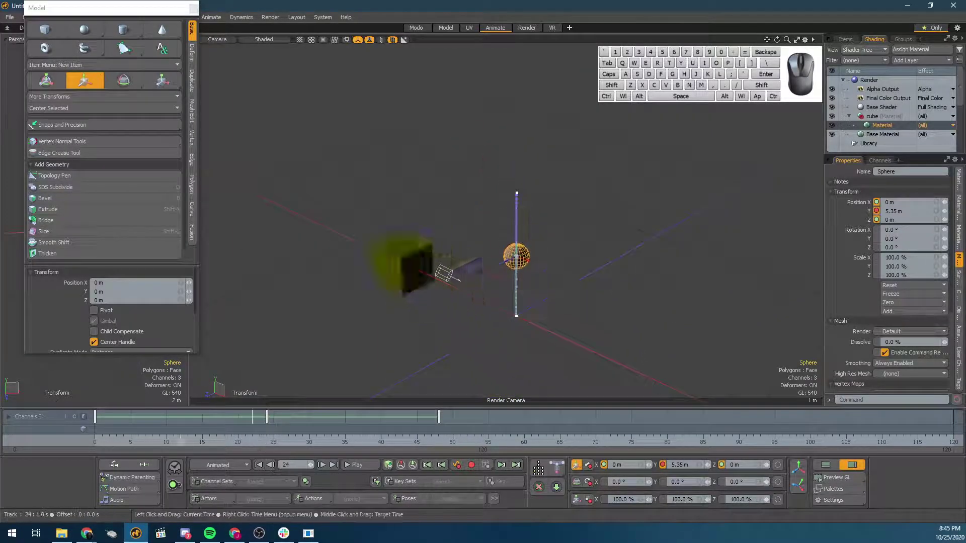
Step: Move the sphere to a Z position of 4.2 m at frame 0 and to -4.85 m at frame 48
{"action": "left_click", "coordinate": [94, 442]}
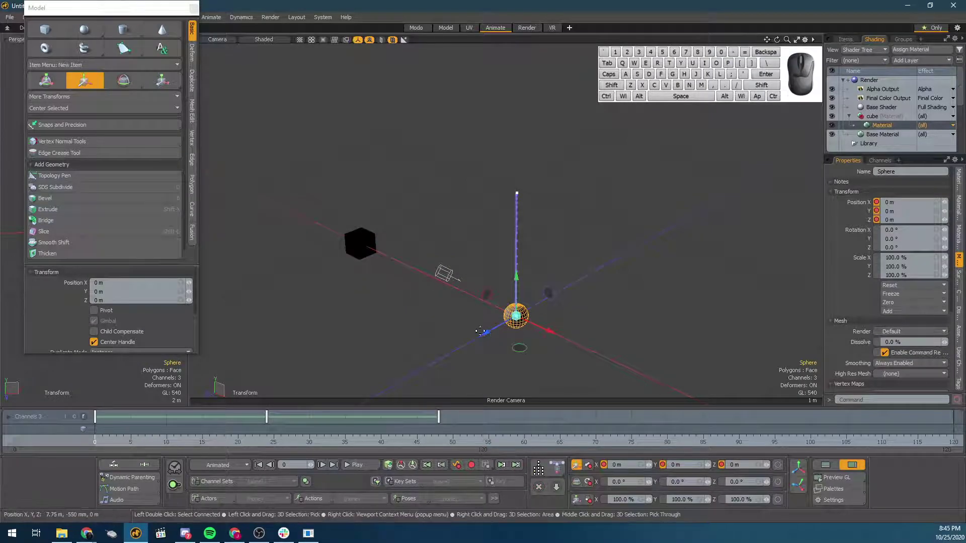
{"action": "left_click_drag", "start_coordinate": [487, 340], "coordinate": [411, 384]}
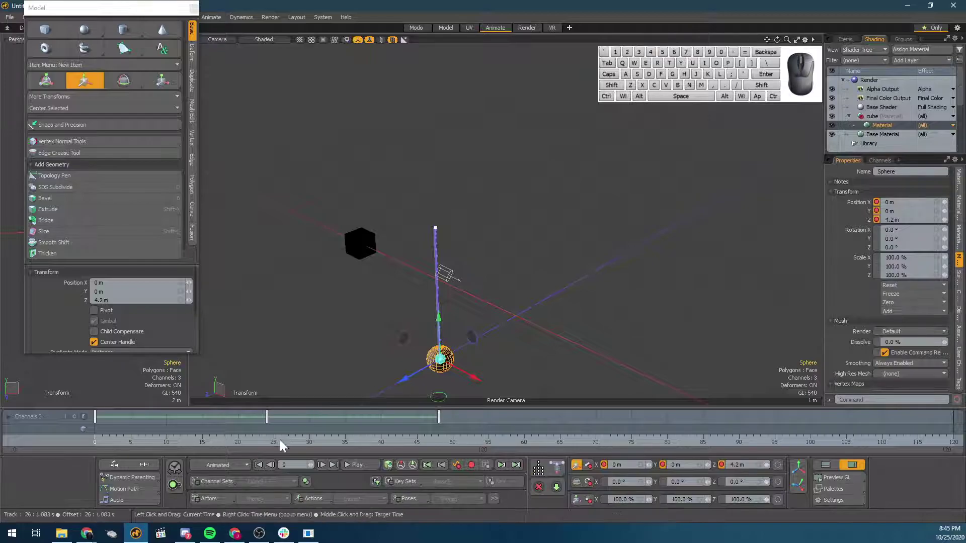
{"action": "left_click_drag", "start_coordinate": [296, 444], "coordinate": [438, 442]}
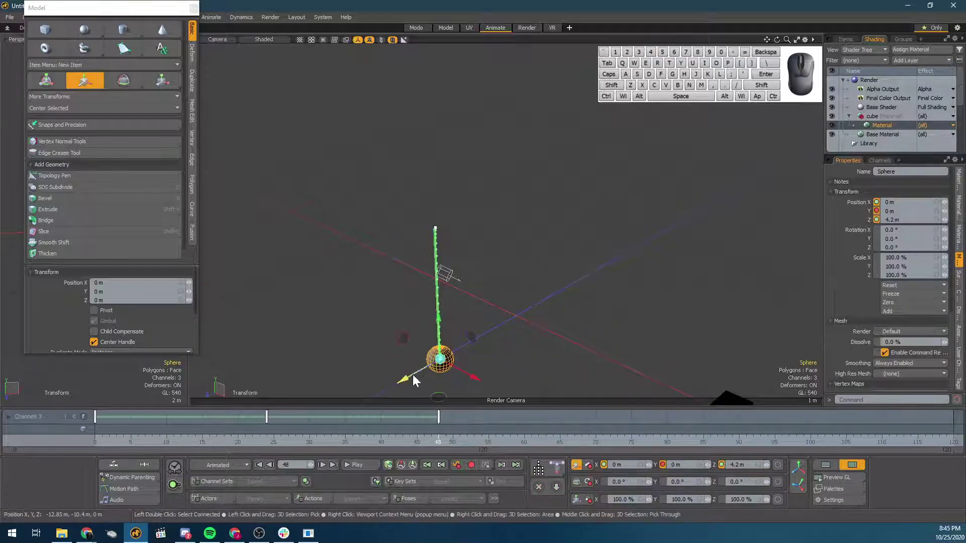
{"action": "left_click_drag", "start_coordinate": [441, 359], "coordinate": [590, 273]}
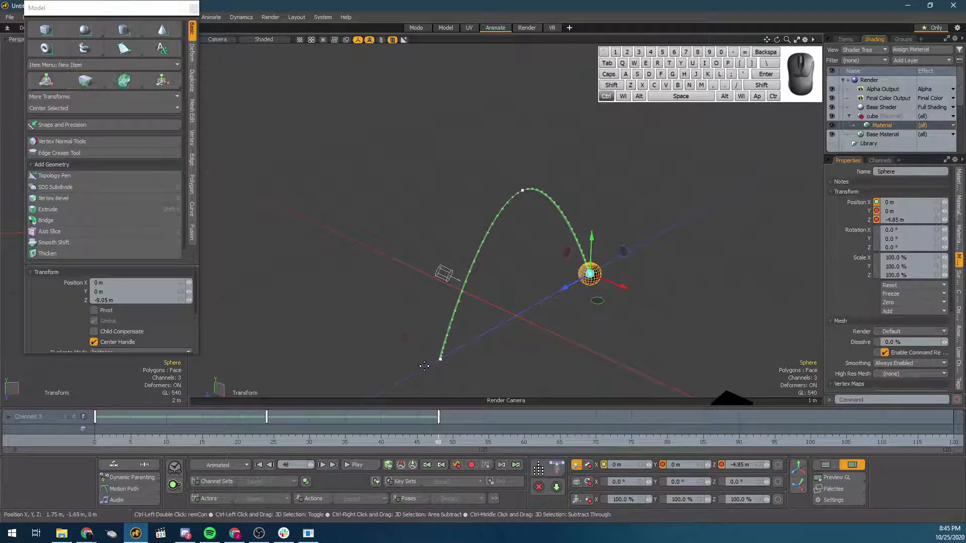
Step: Undo the sphere's Z moves at frames 48 and 0
{"action": "key", "text": "ctrl+z"}
{"action": "key", "text": "ctrl+z"}
{"action": "key", "text": "ctrl+z"}
{"action": "key", "text": "ctrl+z"}
{"action": "key", "text": "ctrl+z"}
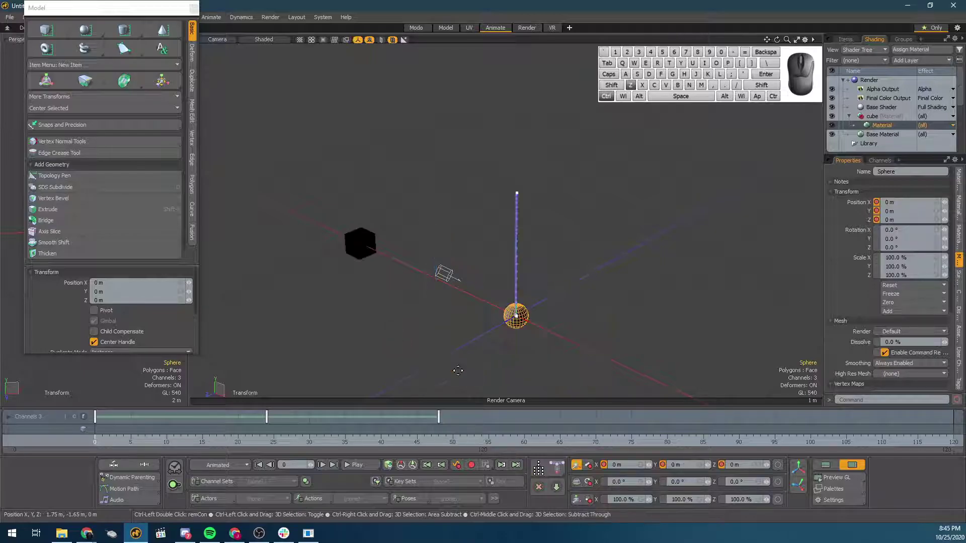
{"action": "left_click", "coordinate": [104, 441]}
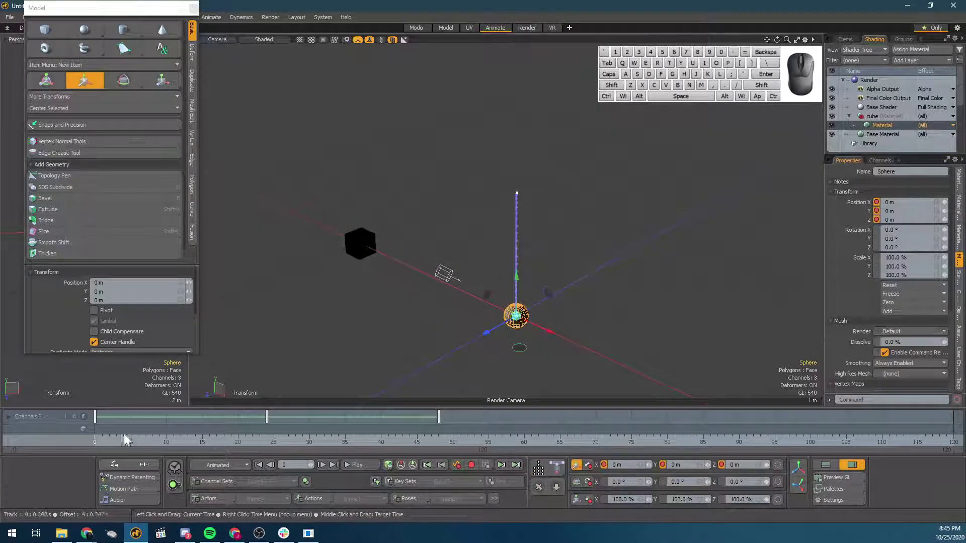
{"action": "left_click_drag", "start_coordinate": [476, 338], "coordinate": [408, 383]}
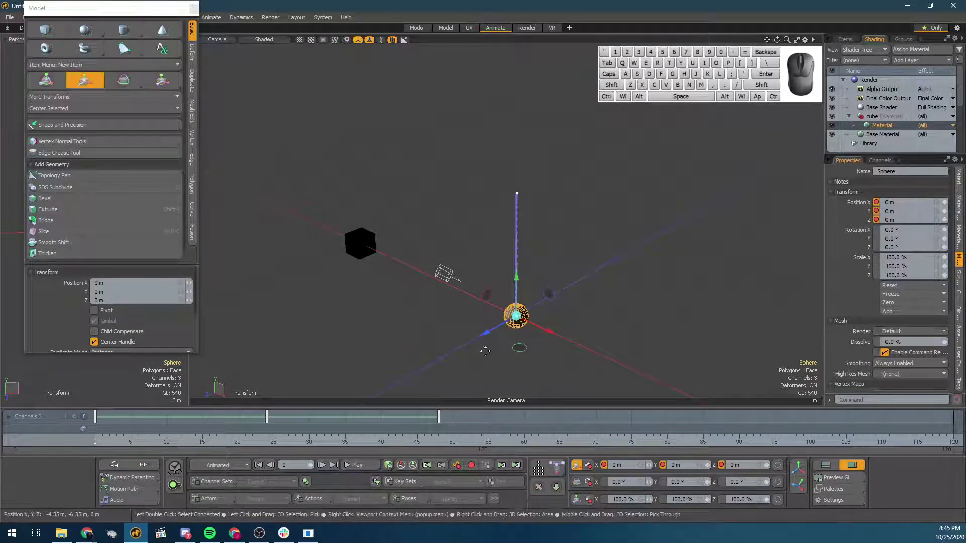
{"action": "left_click", "coordinate": [266, 443]}
{"action": "left_click_drag", "start_coordinate": [266, 443], "coordinate": [431, 442]}
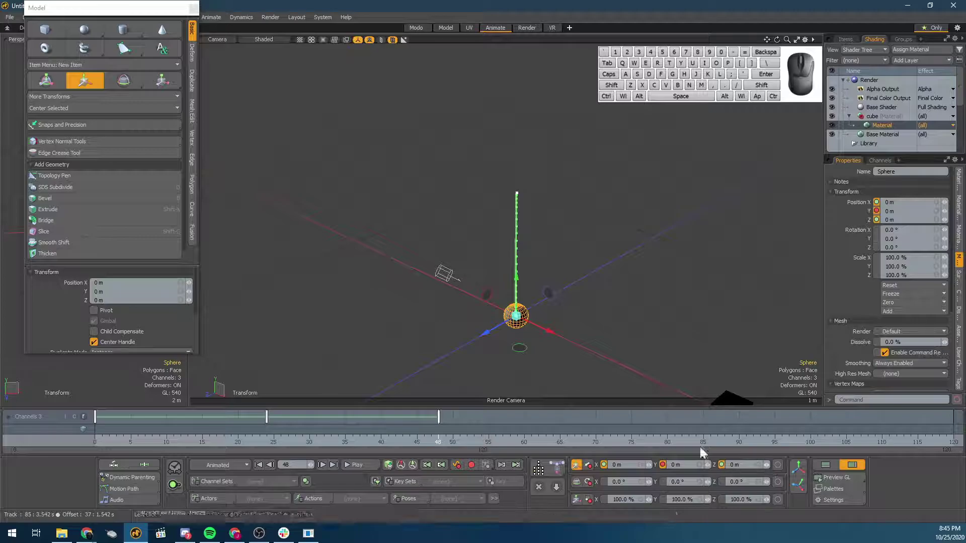
Step: Place the sphere at a Z position of 5.95 m at frame 0 and at -4.85 m at frame 48
{"action": "left_click_drag", "start_coordinate": [171, 446], "coordinate": [95, 446]}
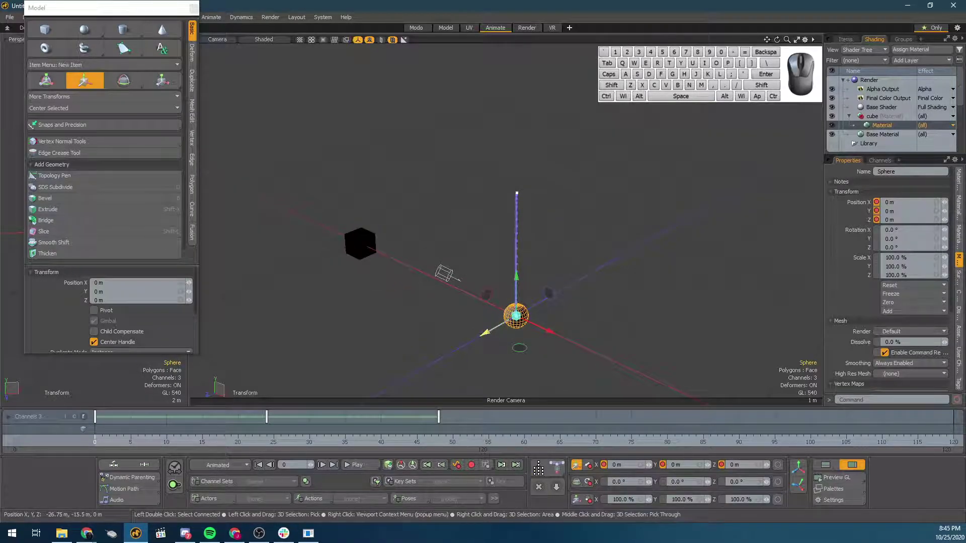
{"action": "left_click_drag", "start_coordinate": [484, 333], "coordinate": [363, 401]}
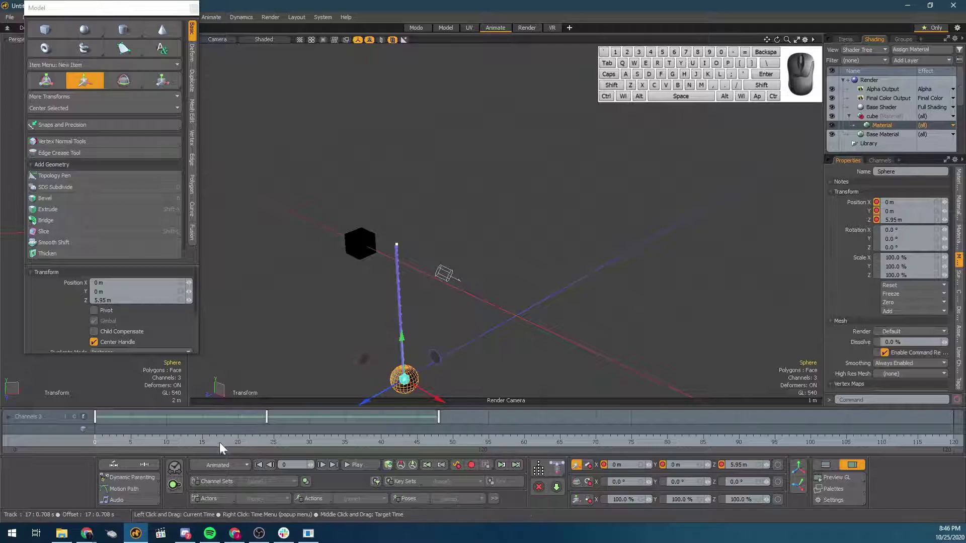
{"action": "mouse_move", "coordinate": [251, 439]}
{"action": "left_mouse_down"}
{"action": "mouse_move", "coordinate": [352, 439]}
{"action": "mouse_move", "coordinate": [251, 439]}
{"action": "left_mouse_up"}
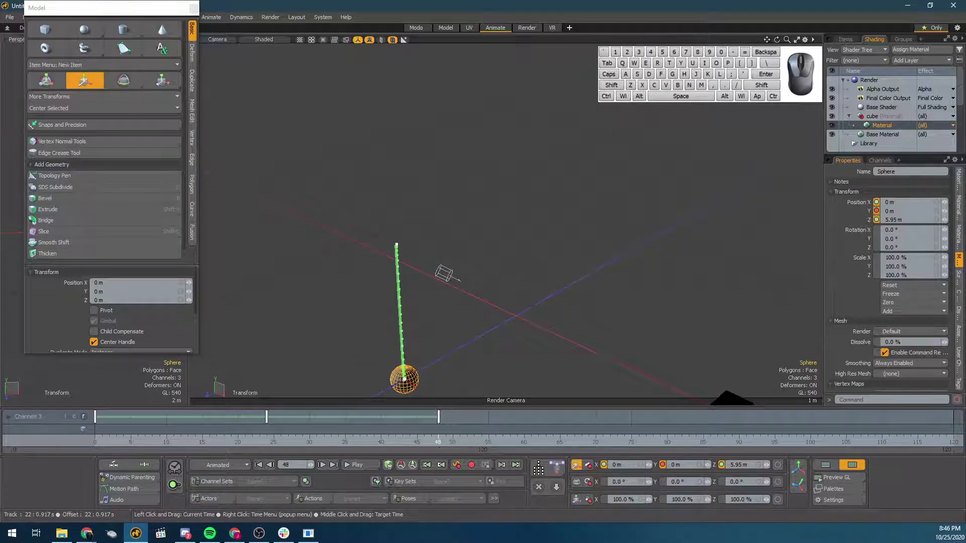
{"action": "left_click", "coordinate": [438, 443]}
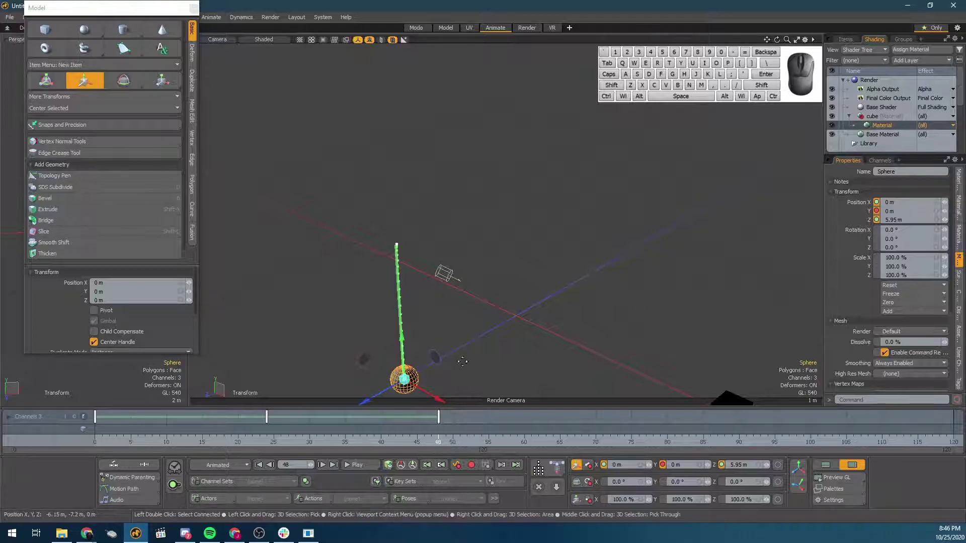
{"action": "left_click_drag", "start_coordinate": [404, 379], "coordinate": [590, 274]}
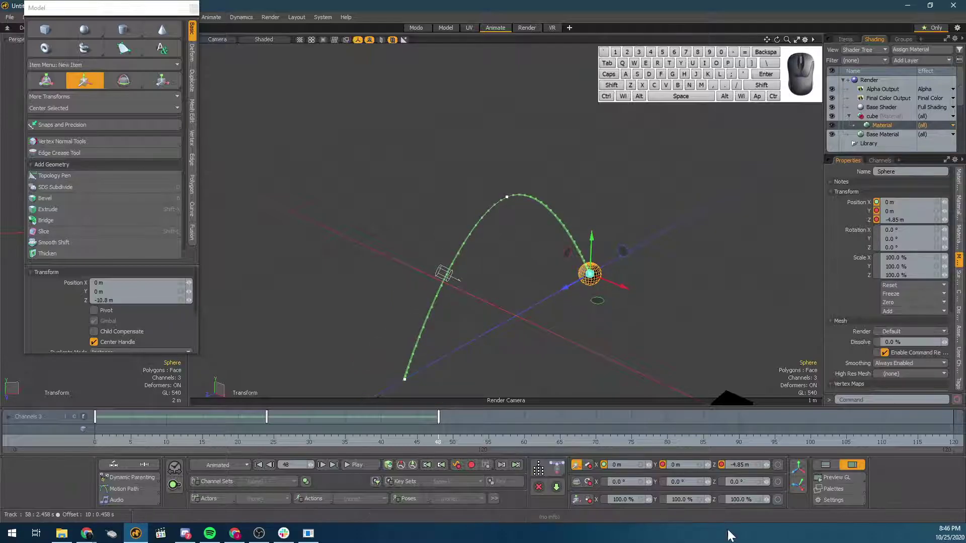
{"action": "left_click", "coordinate": [738, 465]}
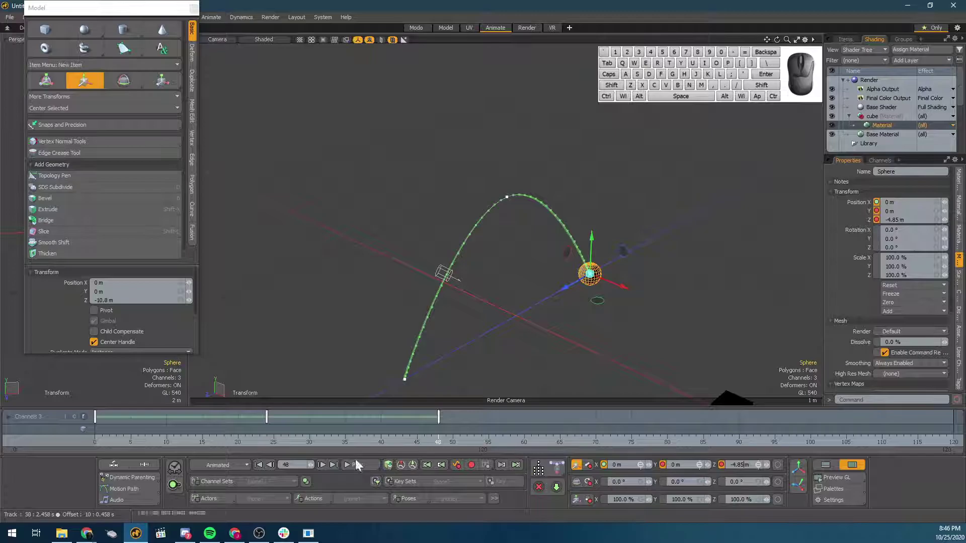
Step: Scrub through the arc, then retime the sphere's frame 0 key to frame 15 and its frame 48 key to frame 34
{"action": "left_click", "coordinate": [322, 442]}
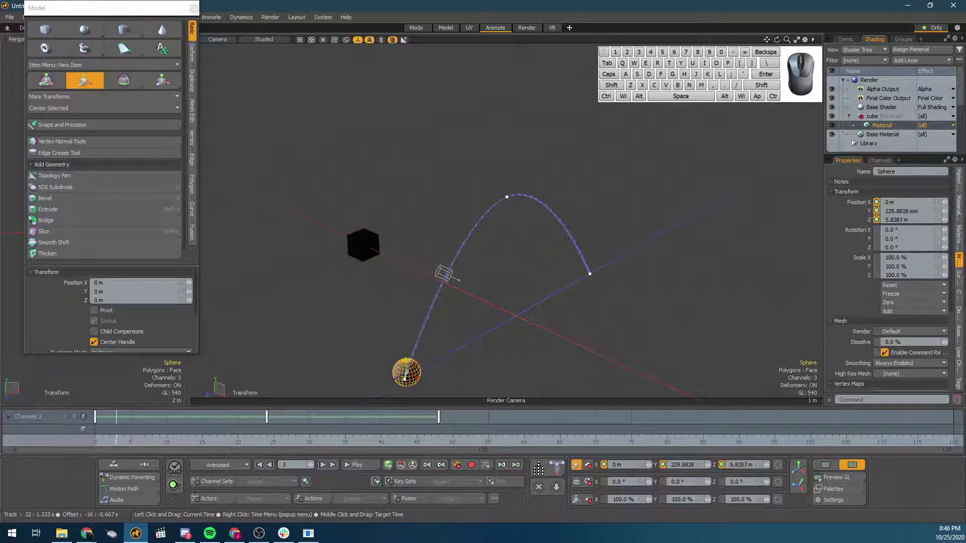
{"action": "left_click_drag", "start_coordinate": [95, 416], "coordinate": [206, 429]}
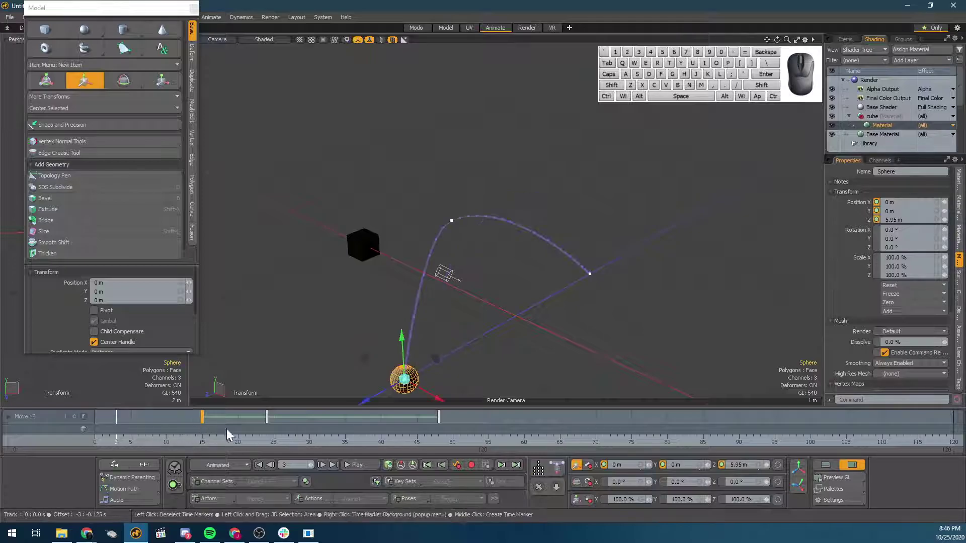
{"action": "left_click_drag", "start_coordinate": [439, 420], "coordinate": [334, 423]}
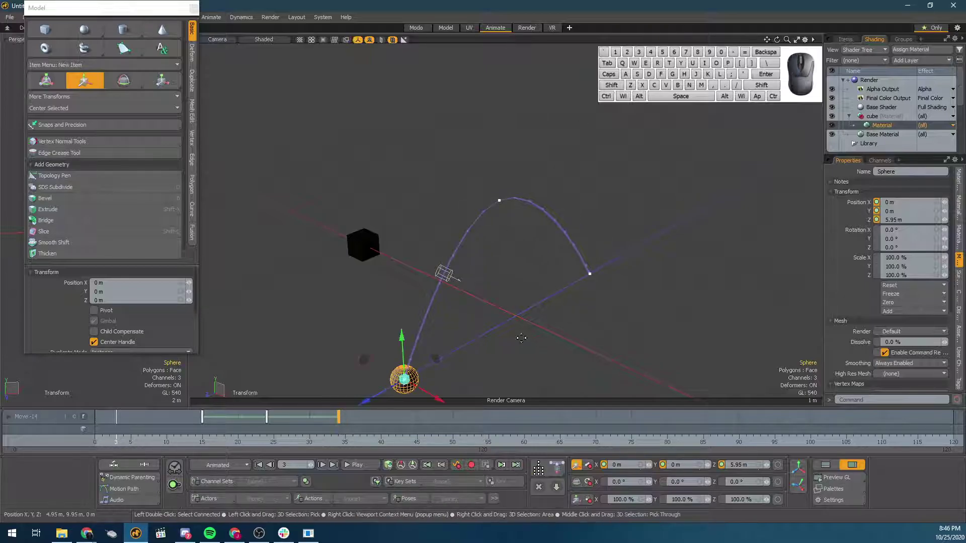
Step: Move the sphere farther out along positive Z at frame 0, and to a Z position of -12.2 m at frame 48
{"action": "left_click", "coordinate": [95, 442]}
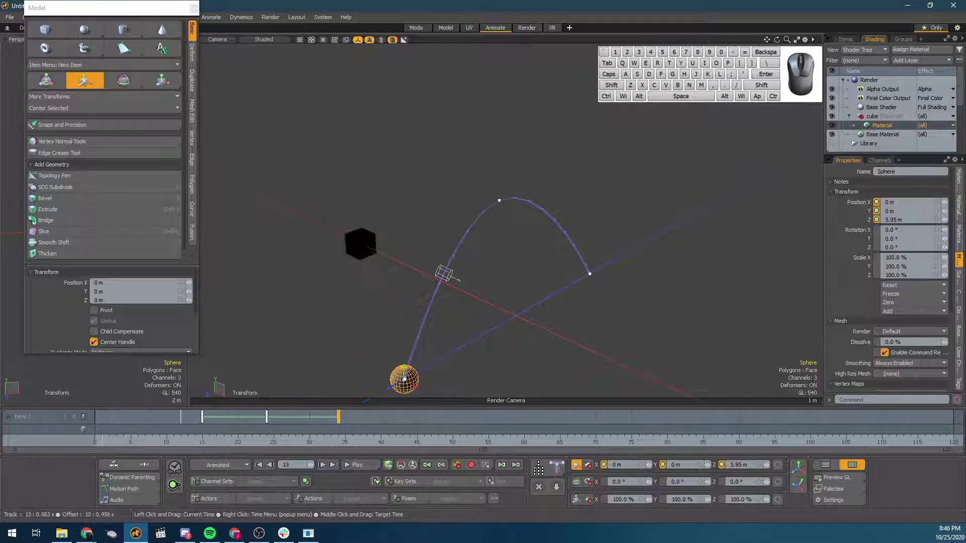
{"action": "left_click_drag", "start_coordinate": [398, 392], "coordinate": [334, 402]}
{"action": "left_click_drag", "start_coordinate": [313, 436], "coordinate": [445, 437]}
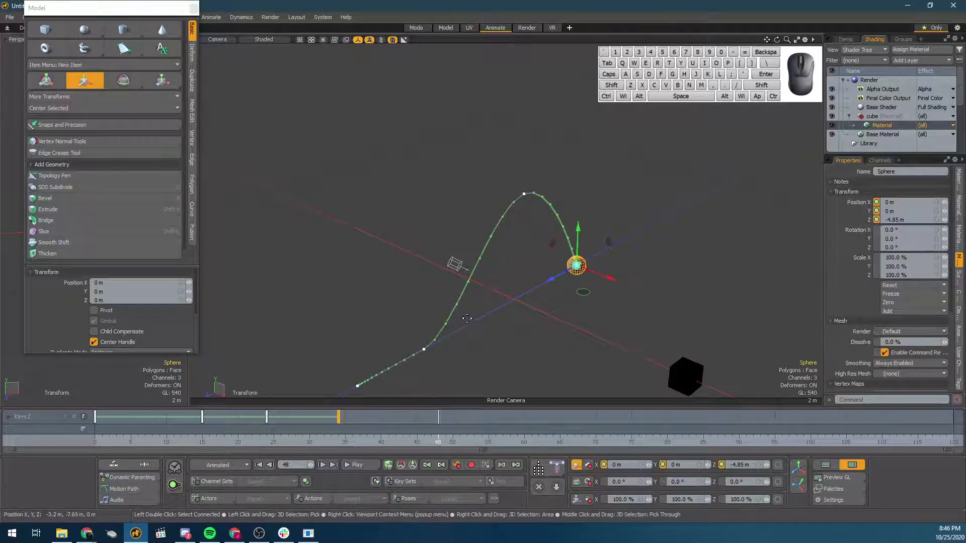
{"action": "left_click_drag", "start_coordinate": [558, 285], "coordinate": [636, 241]}
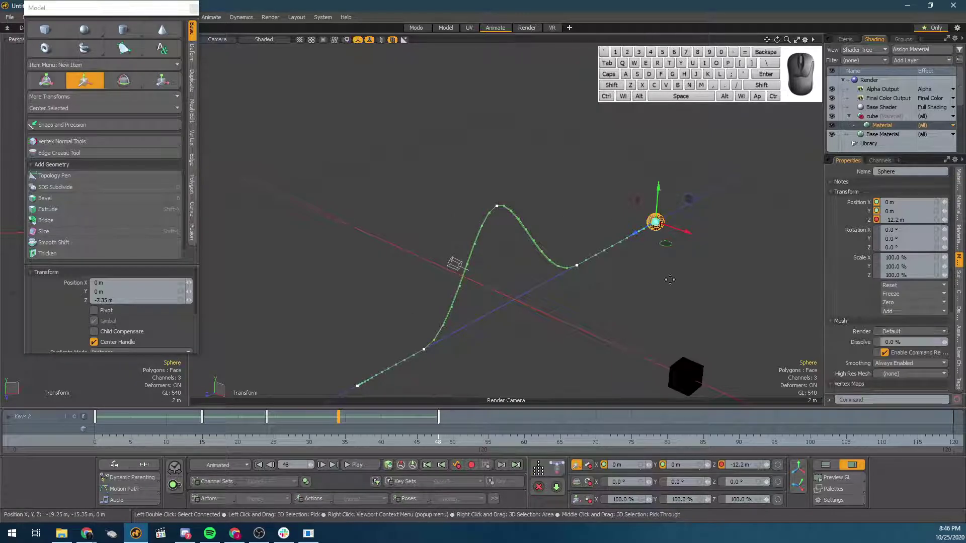
Step: At frame 24, lower the sphere at the peak of the path to a Y position of 4.05 m
{"action": "left_click_drag", "start_coordinate": [312, 445], "coordinate": [266, 443]}
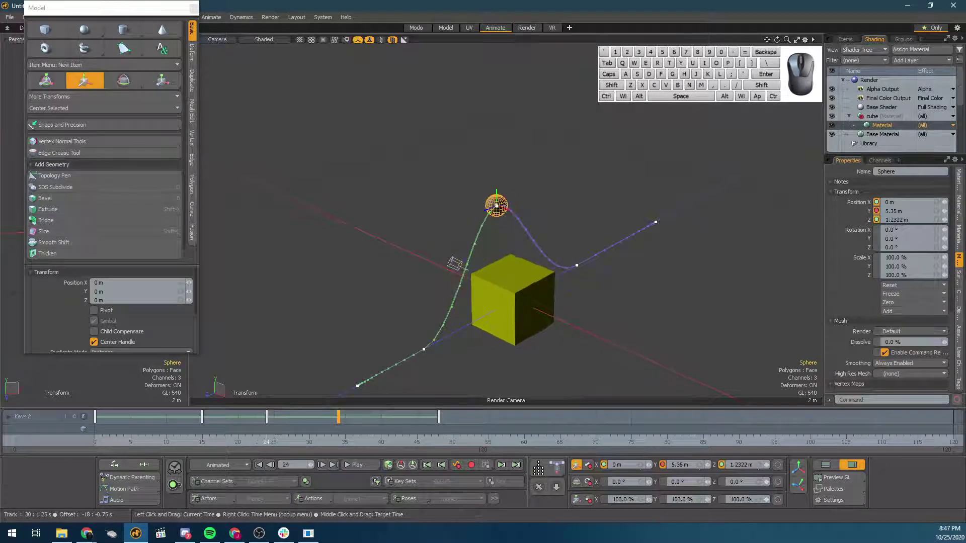
{"action": "key", "text": "w"}
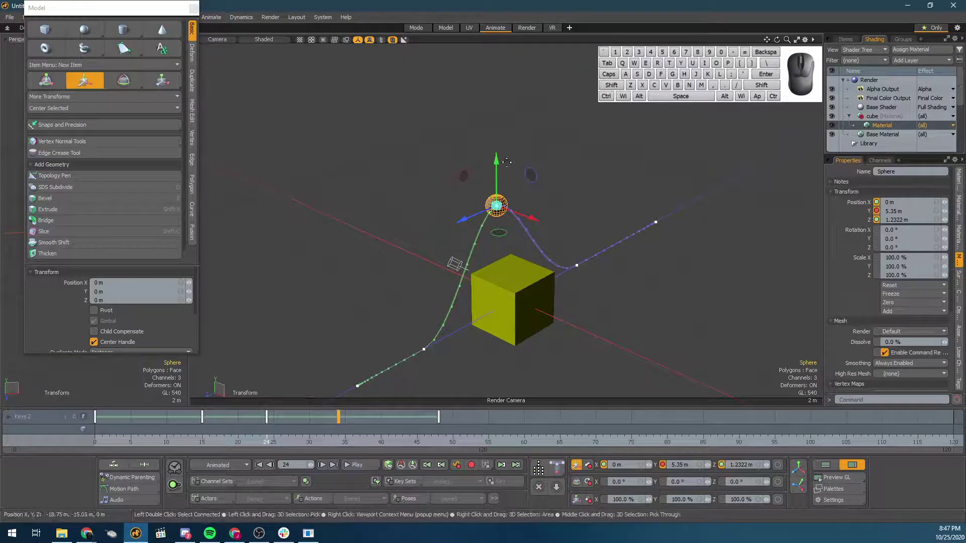
{"action": "left_click_drag", "start_coordinate": [497, 168], "coordinate": [496, 197]}
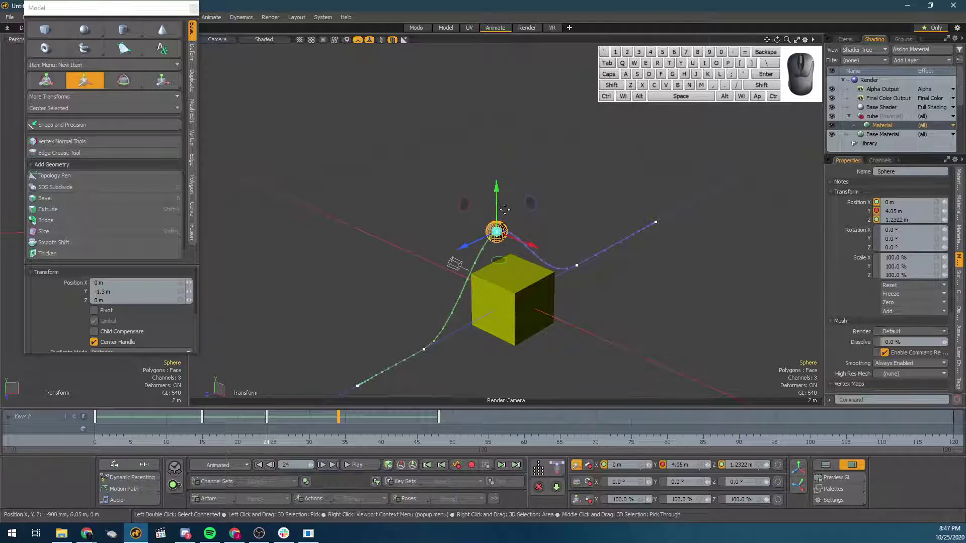
{"action": "left_click_drag", "start_coordinate": [506, 317], "coordinate": [451, 280], "text": "alt"}
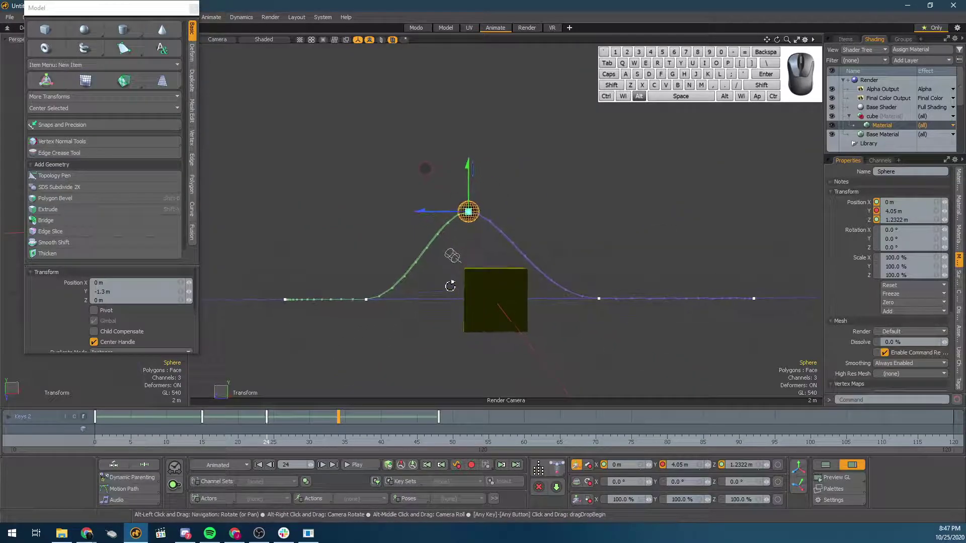
Step: Retime the sphere's frame 34 key to frame 31 and its frame 15 key to frame 14, and scrub to frame 27
{"action": "left_click_drag", "start_coordinate": [319, 440], "coordinate": [315, 418]}
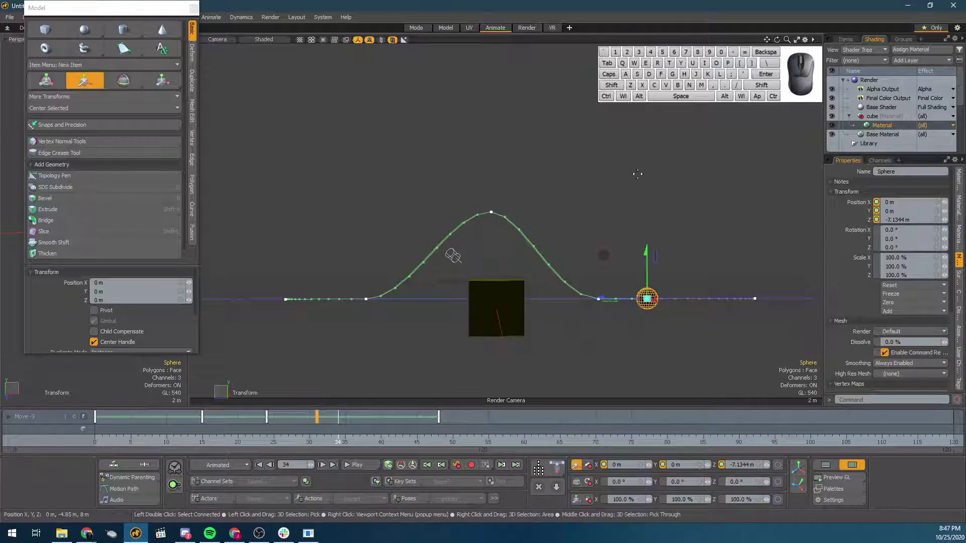
{"action": "left_click", "coordinate": [203, 417]}
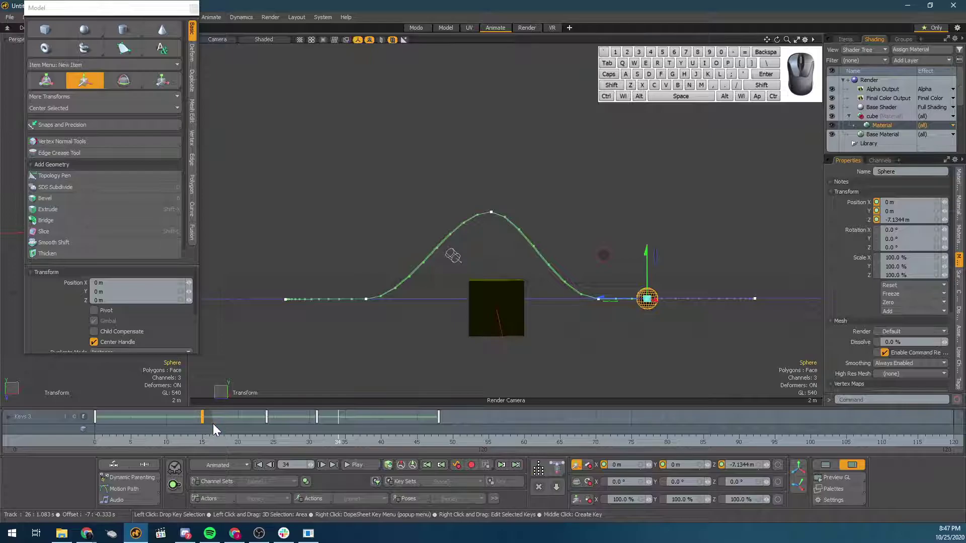
{"action": "mouse_move", "coordinate": [201, 418]}
{"action": "left_mouse_down"}
{"action": "mouse_move", "coordinate": [211, 420]}
{"action": "mouse_move", "coordinate": [188, 420]}
{"action": "mouse_move", "coordinate": [197, 420]}
{"action": "left_mouse_up"}
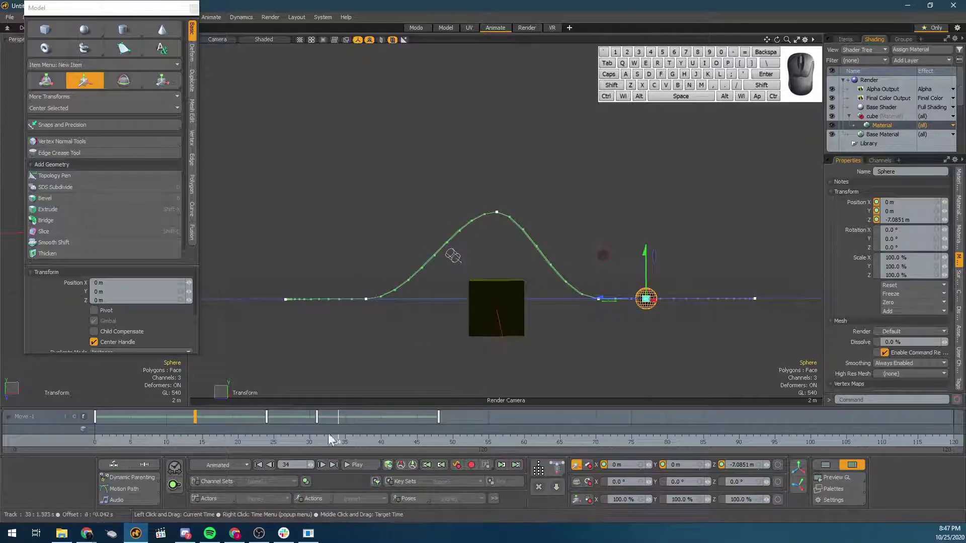
{"action": "mouse_move", "coordinate": [316, 418]}
{"action": "left_mouse_down"}
{"action": "mouse_move", "coordinate": [343, 417]}
{"action": "mouse_move", "coordinate": [297, 417]}
{"action": "mouse_move", "coordinate": [334, 421]}
{"action": "mouse_move", "coordinate": [318, 418]}
{"action": "left_mouse_up"}
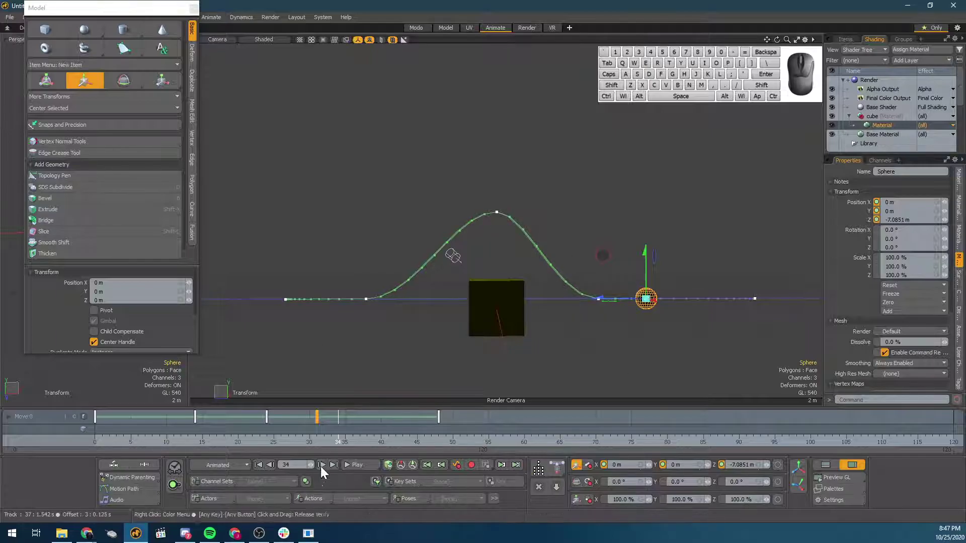
{"action": "left_click", "coordinate": [302, 442]}
{"action": "left_click_drag", "start_coordinate": [303, 442], "coordinate": [288, 442]}
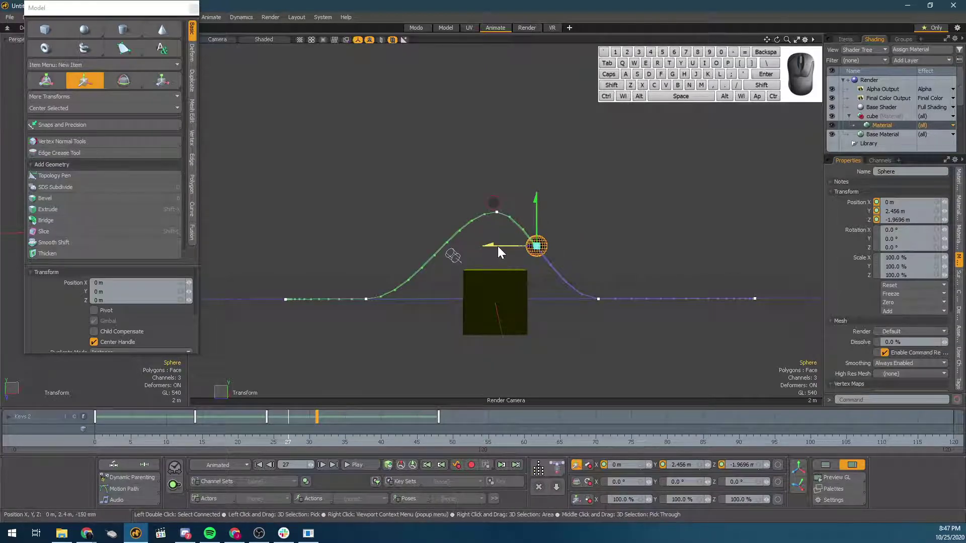
Step: Retime the sphere's selected frame 31 key to frame 33, and reposition the sphere at frame 27 to Y 3 m and Z -2.35 m
{"action": "left_click_drag", "start_coordinate": [497, 246], "coordinate": [544, 238]}
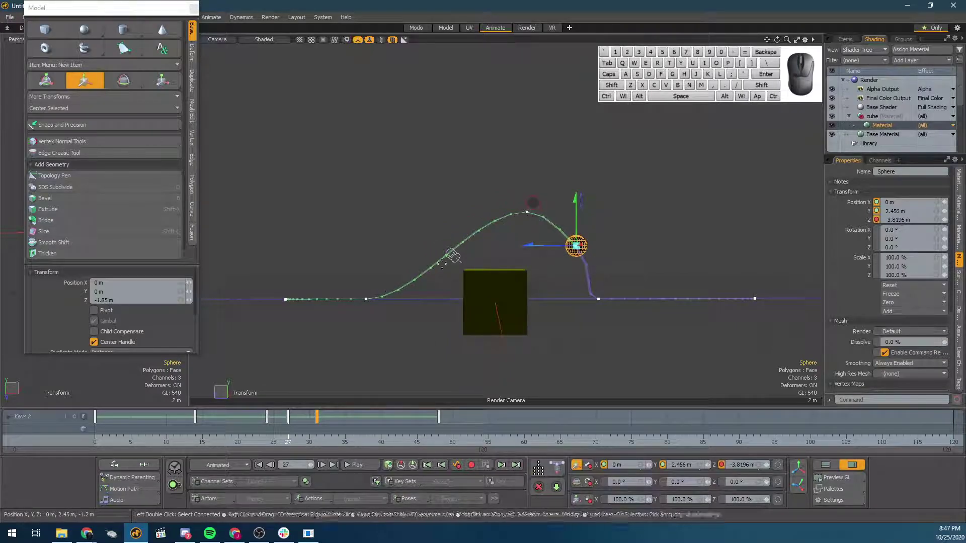
{"action": "left_click_drag", "start_coordinate": [561, 279], "coordinate": [555, 279]}
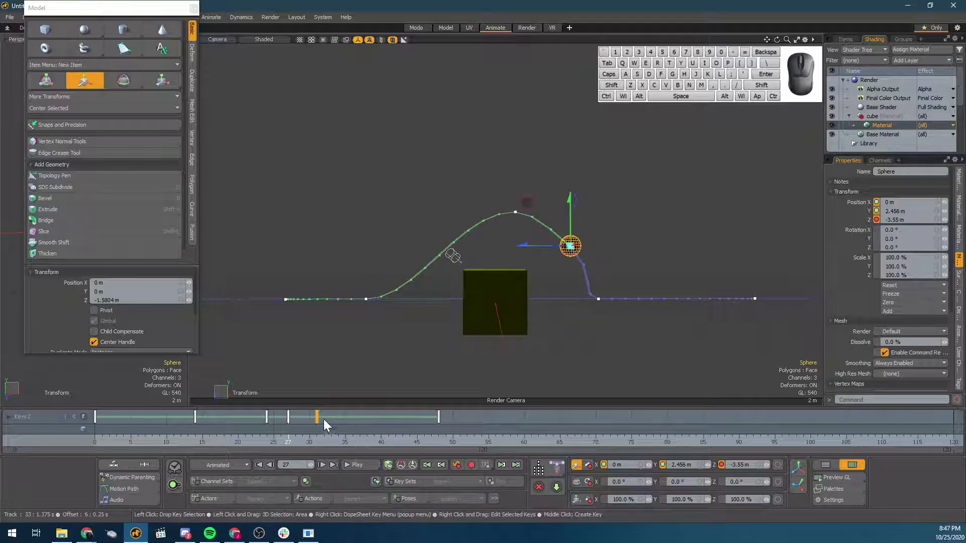
{"action": "mouse_move", "coordinate": [317, 417]}
{"action": "left_mouse_down"}
{"action": "mouse_move", "coordinate": [288, 412]}
{"action": "mouse_move", "coordinate": [328, 415]}
{"action": "left_mouse_up"}
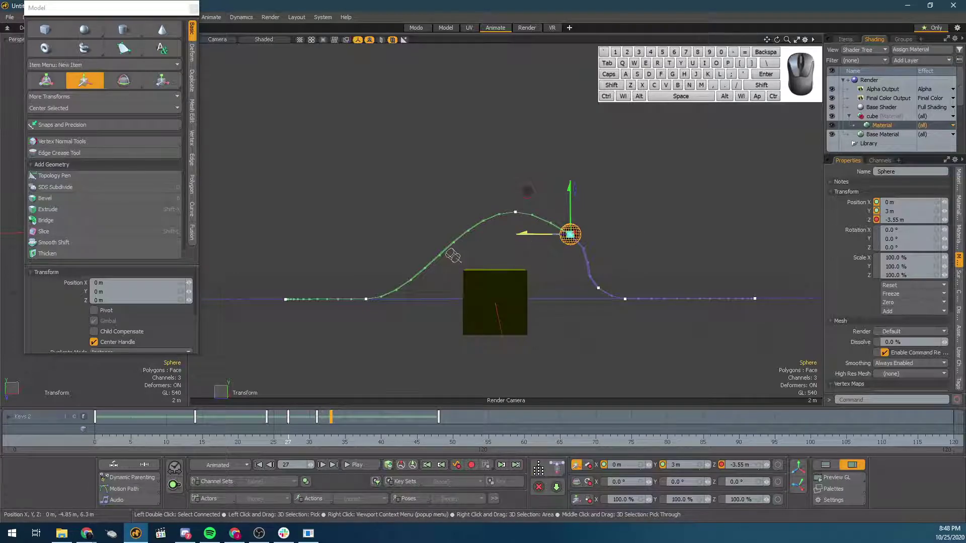
{"action": "left_click_drag", "start_coordinate": [544, 233], "coordinate": [518, 234]}
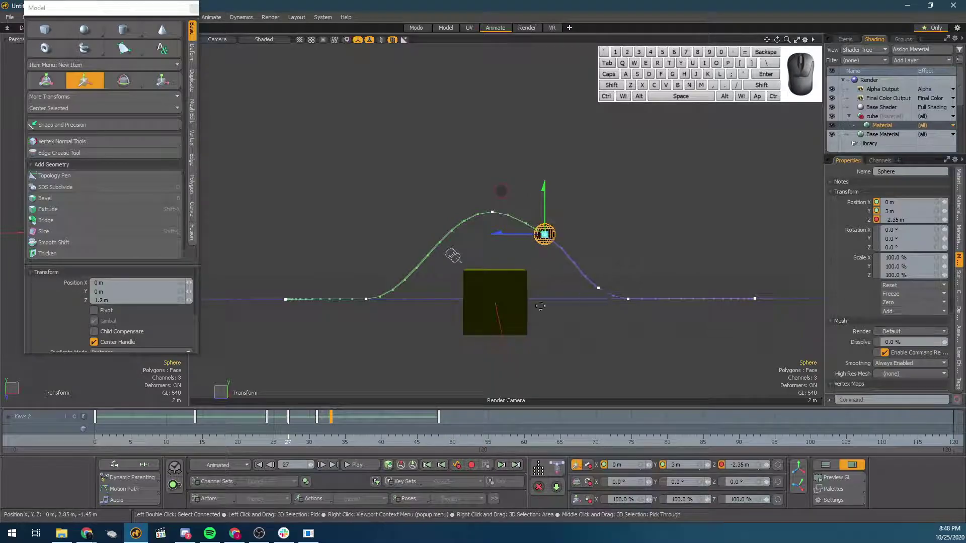
Step: At frame 31, move the sphere to a Z position of -3 m and play back the jump
{"action": "left_click_drag", "start_coordinate": [333, 436], "coordinate": [316, 442]}
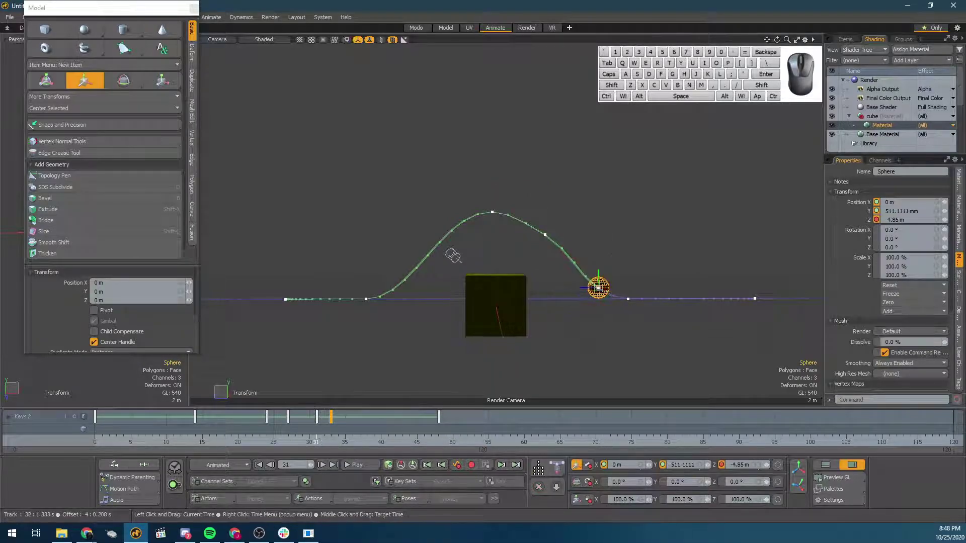
{"action": "left_click_drag", "start_coordinate": [553, 289], "coordinate": [511, 289]}
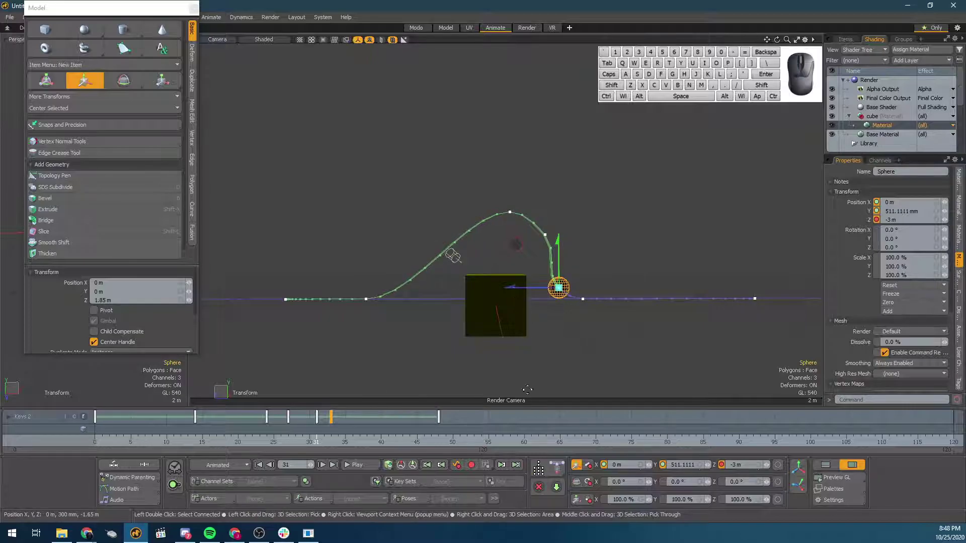
{"action": "left_click", "coordinate": [351, 465]}
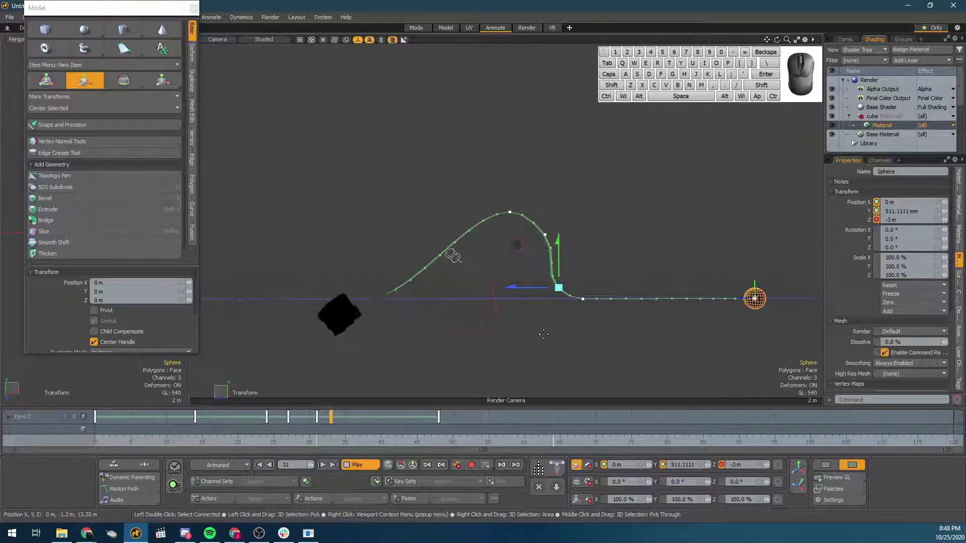
{"action": "left_click", "coordinate": [354, 465]}
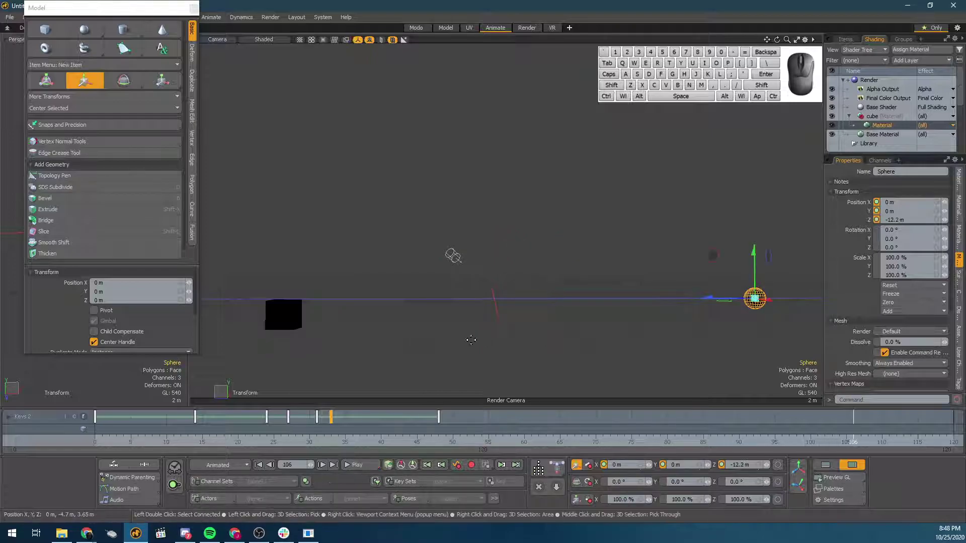
Step: Return to frame 31 and try retiming the sphere's frame 33 key
{"action": "left_click_drag", "start_coordinate": [360, 442], "coordinate": [316, 442]}
{"action": "left_click", "coordinate": [336, 417]}
{"action": "mouse_move", "coordinate": [331, 420]}
{"action": "left_mouse_down"}
{"action": "mouse_move", "coordinate": [339, 421]}
{"action": "mouse_move", "coordinate": [331, 422]}
{"action": "left_mouse_up"}
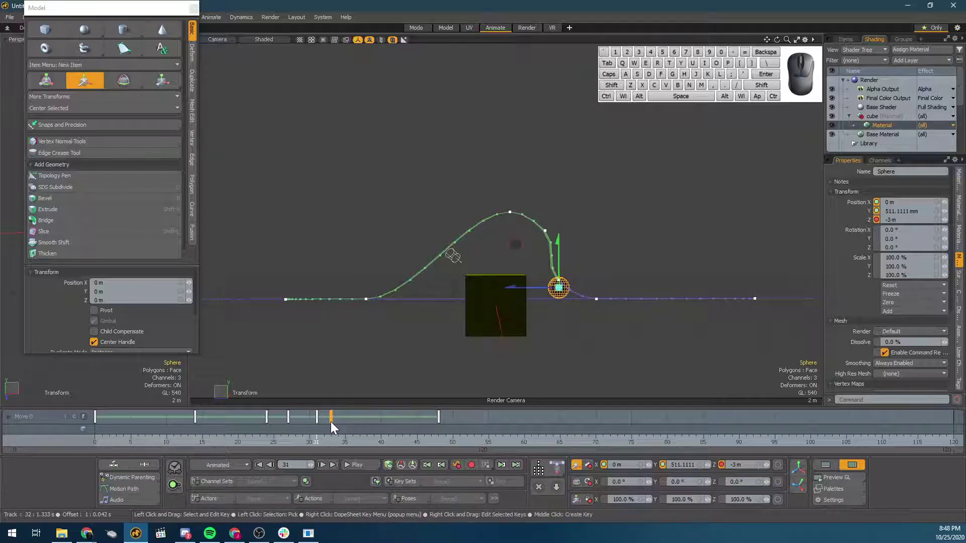
{"action": "left_click", "coordinate": [334, 416]}
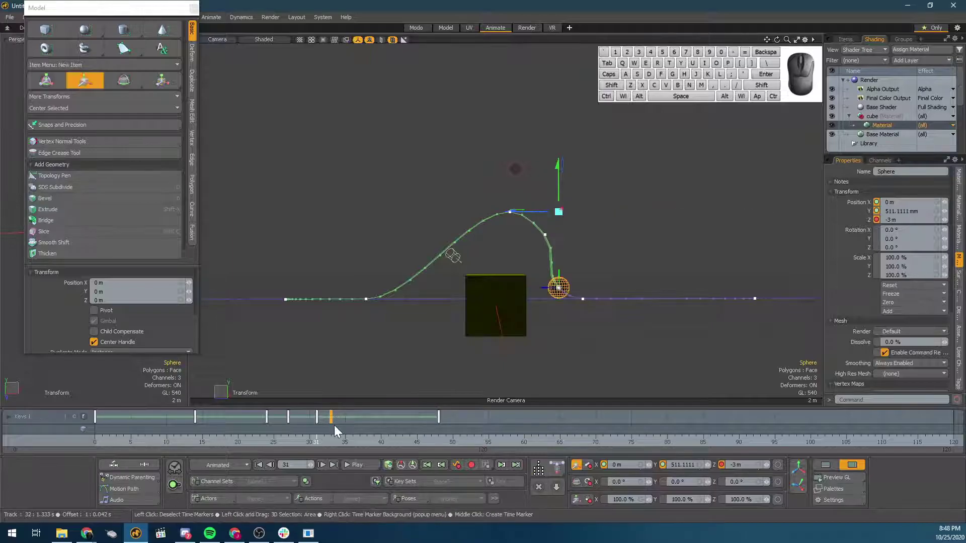
Step: At frame 31, set the sphere's Y position to 0 m and delete its frame 33 key
{"action": "left_click", "coordinate": [317, 418]}
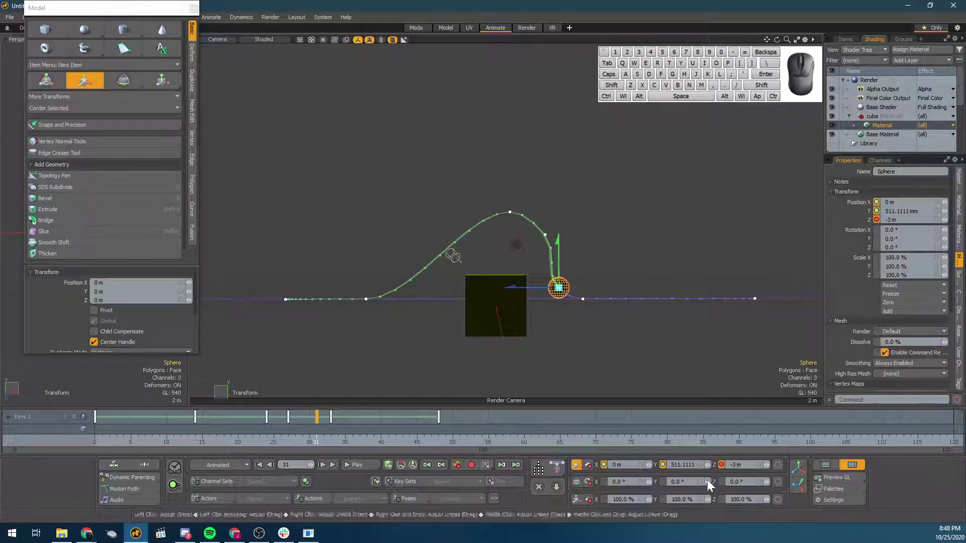
{"action": "left_click", "coordinate": [331, 443]}
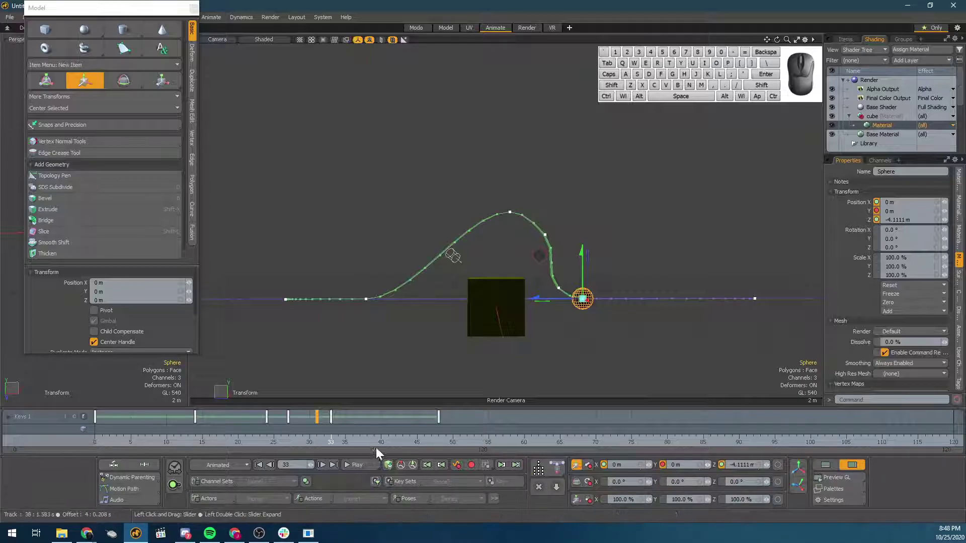
{"action": "left_click", "coordinate": [316, 443]}
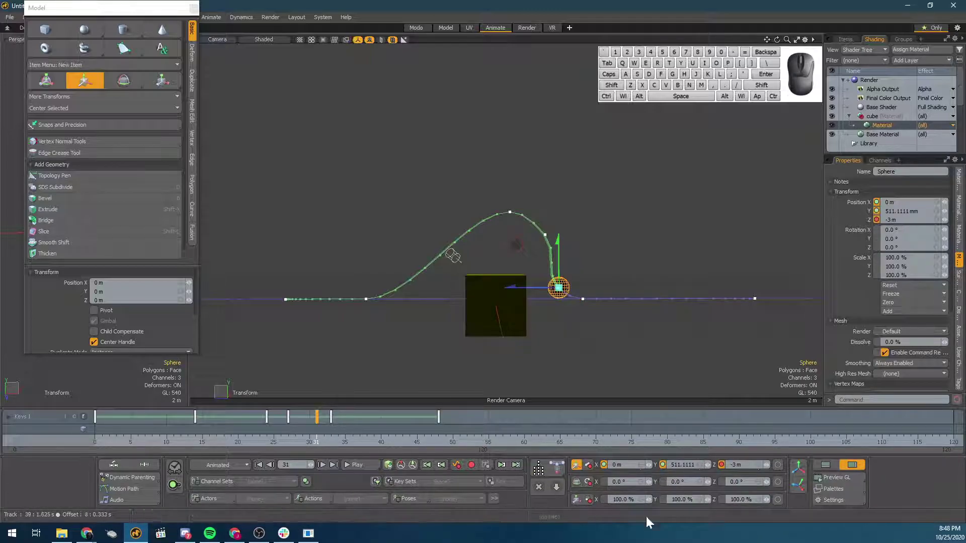
{"action": "left_click", "coordinate": [677, 465]}
{"action": "type", "text": "0"}
{"action": "key", "text": "Return"}
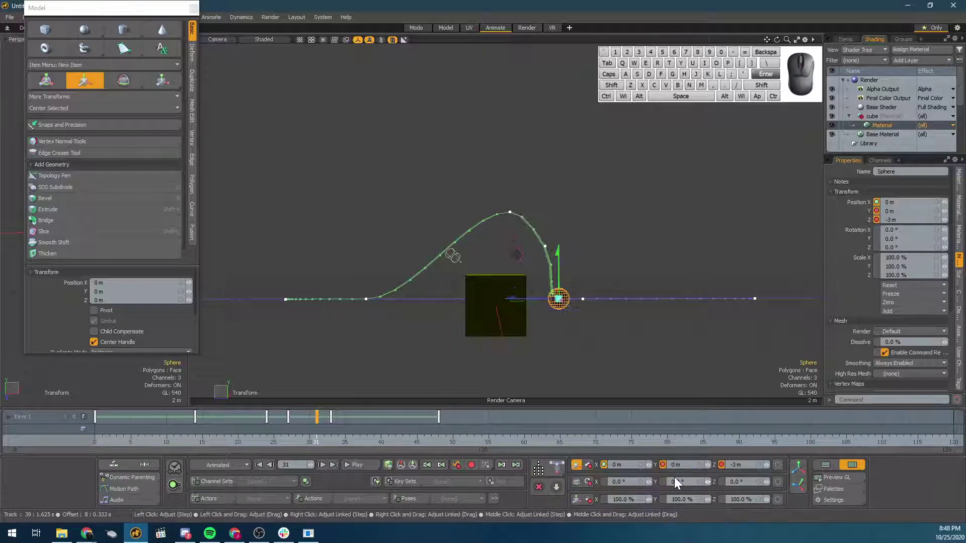
{"action": "left_click", "coordinate": [331, 417]}
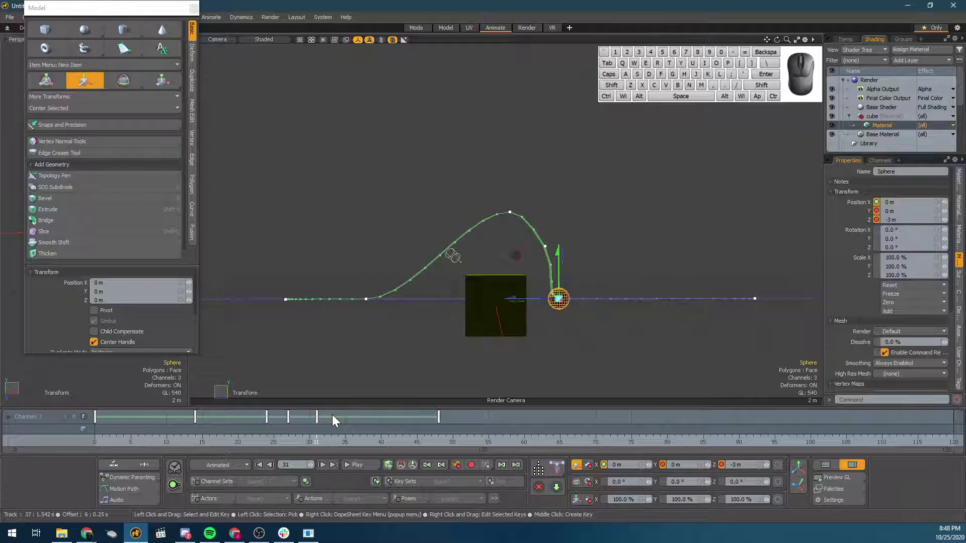
Step: Scrub back to frame 11, deselect the sphere, and play back the combined cube and sphere animation
{"action": "left_click_drag", "start_coordinate": [303, 443], "coordinate": [173, 443]}
{"action": "left_click_drag", "start_coordinate": [413, 282], "coordinate": [371, 260], "text": "alt"}
{"action": "left_click", "coordinate": [354, 276]}
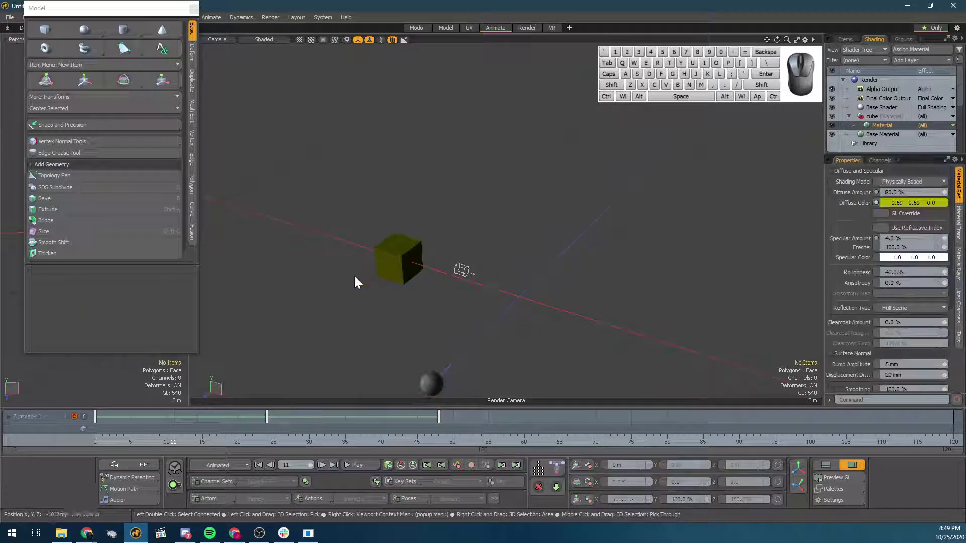
{"action": "left_click", "coordinate": [358, 464]}
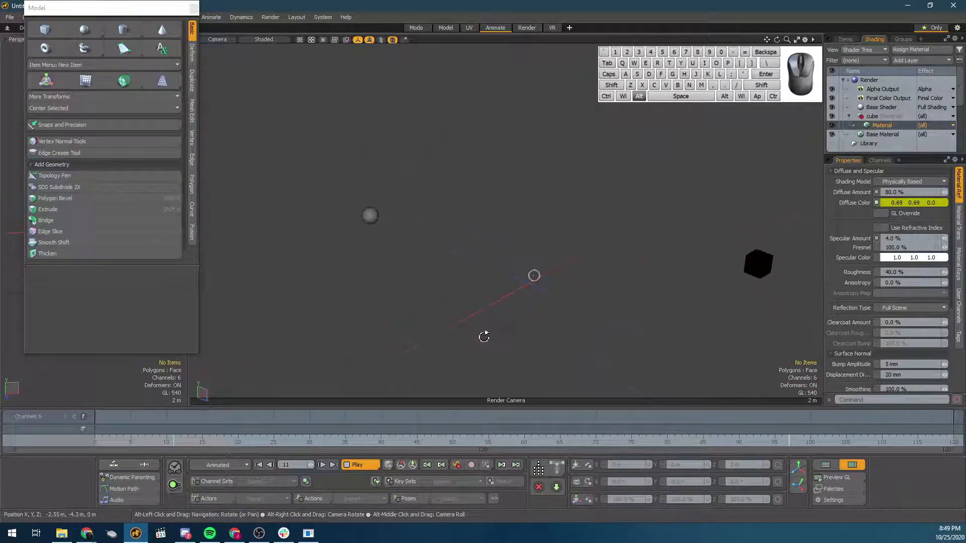
{"action": "left_click", "coordinate": [358, 465]}
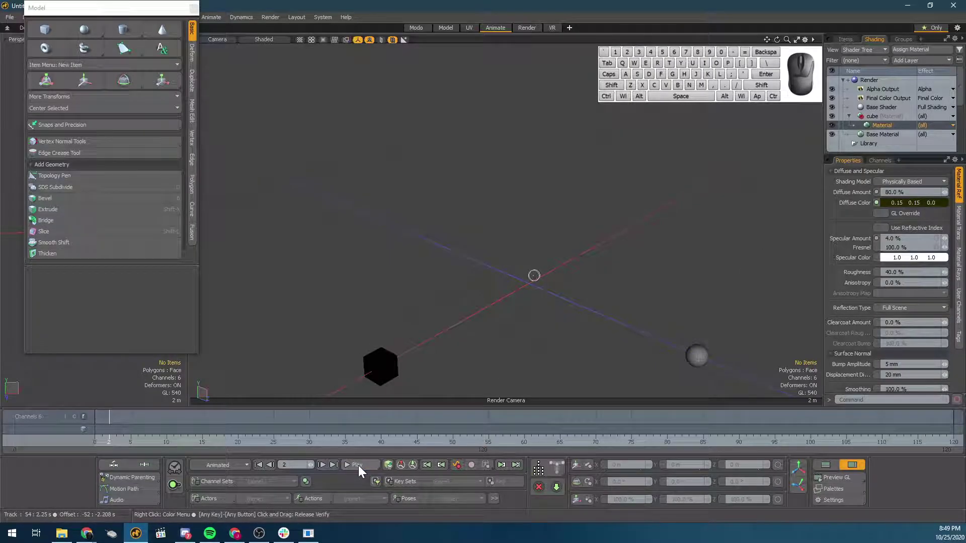